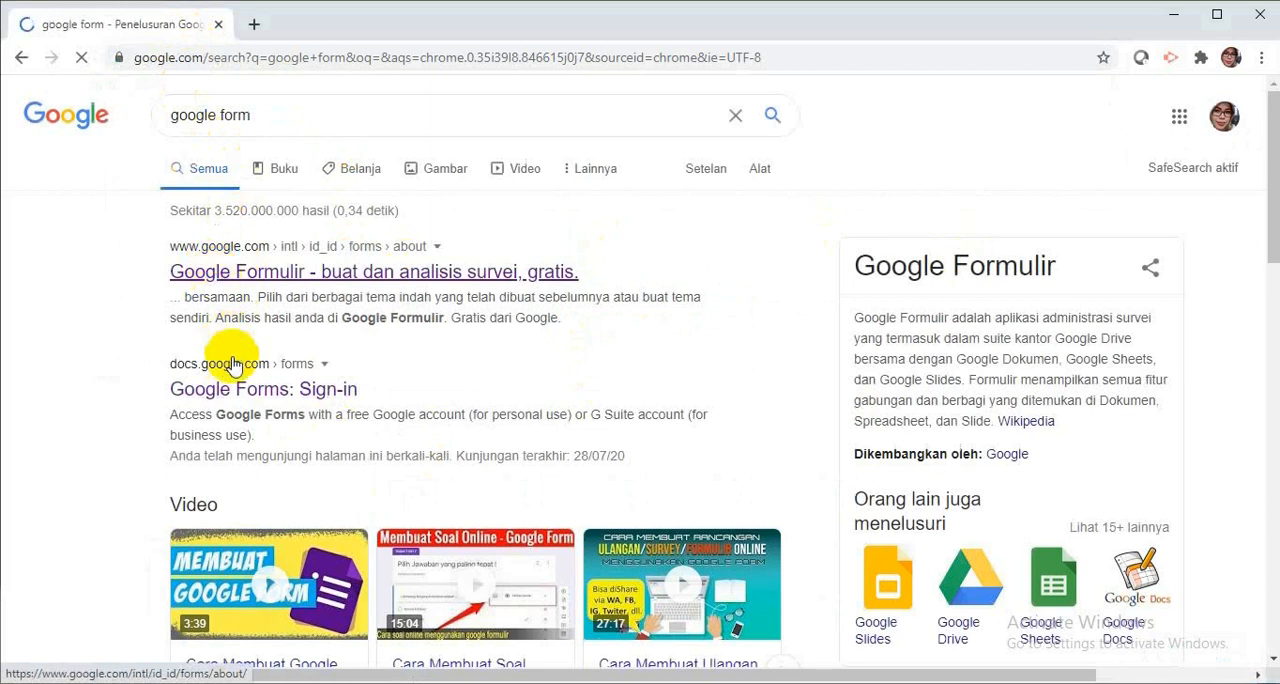
Open Google Forms from the search results and create a new blank form.
{"action": "left_click", "coordinate": [247, 397]}
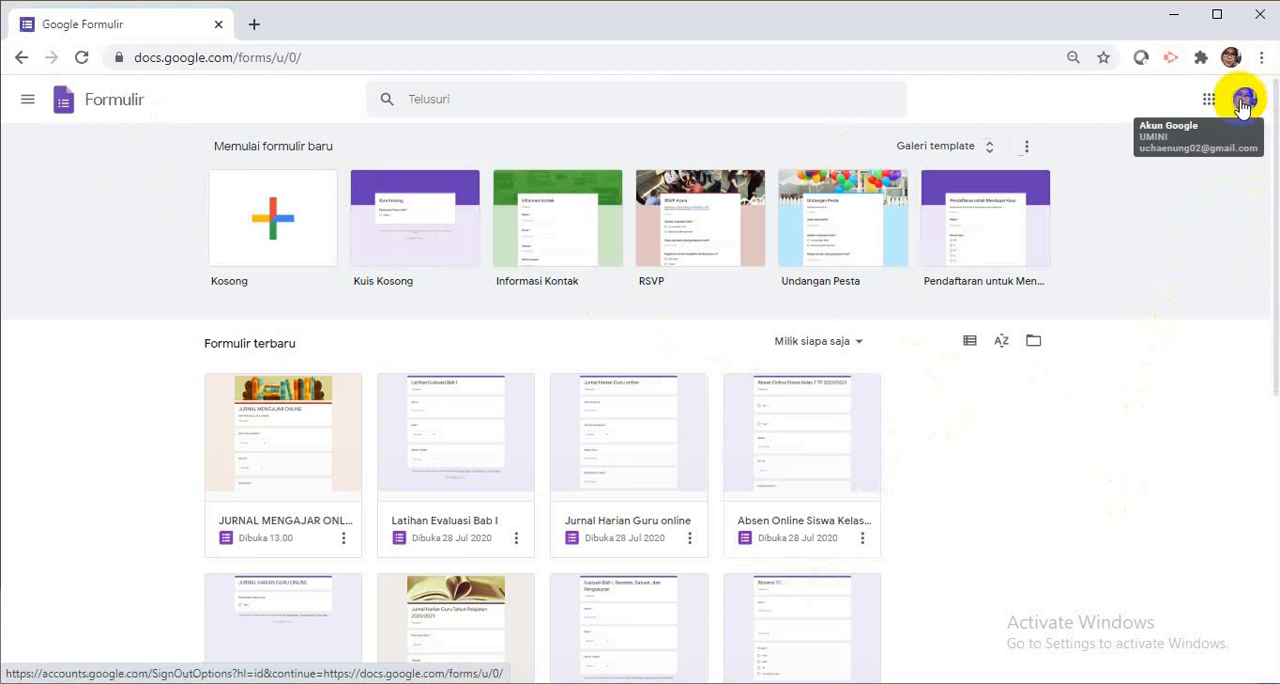
{"action": "left_click", "coordinate": [248, 266]}
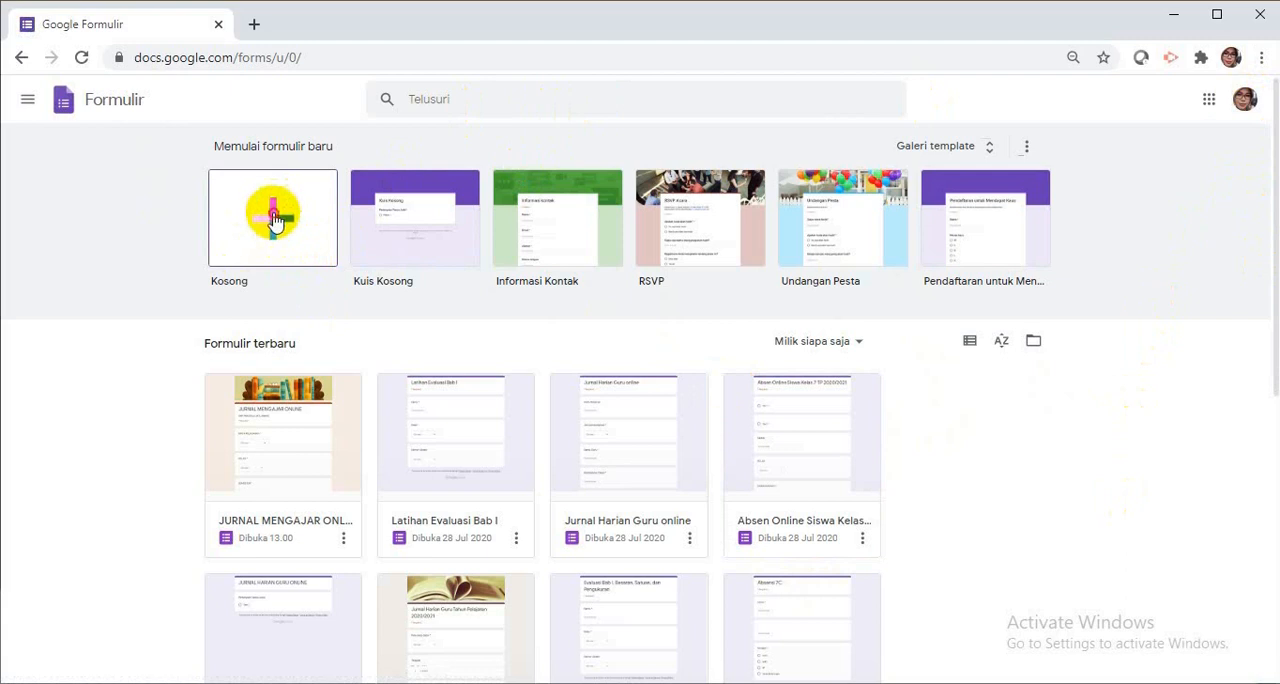
{"action": "left_click", "coordinate": [275, 221]}
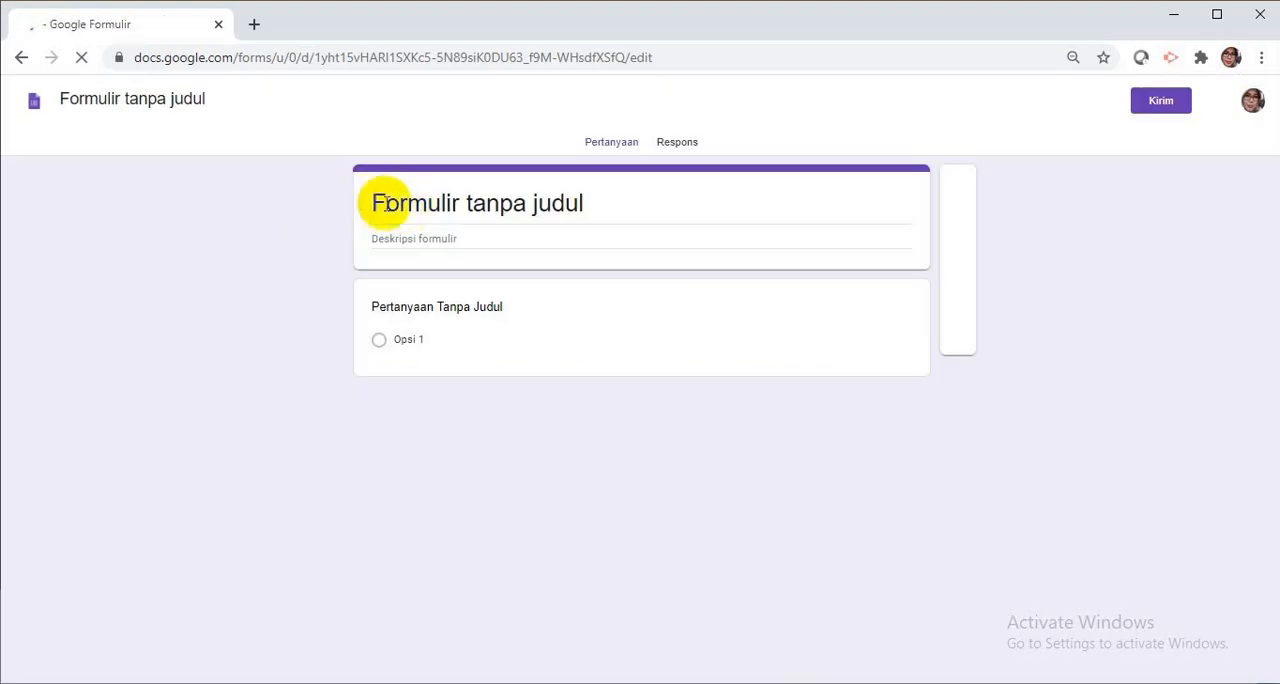
Title the form "JURNAL MENGAJAR ONLINE" and give the form file the same name.
{"action": "left_click", "coordinate": [375, 203]}
{"action": "left_click_drag", "start_coordinate": [375, 203], "coordinate": [434, 203]}
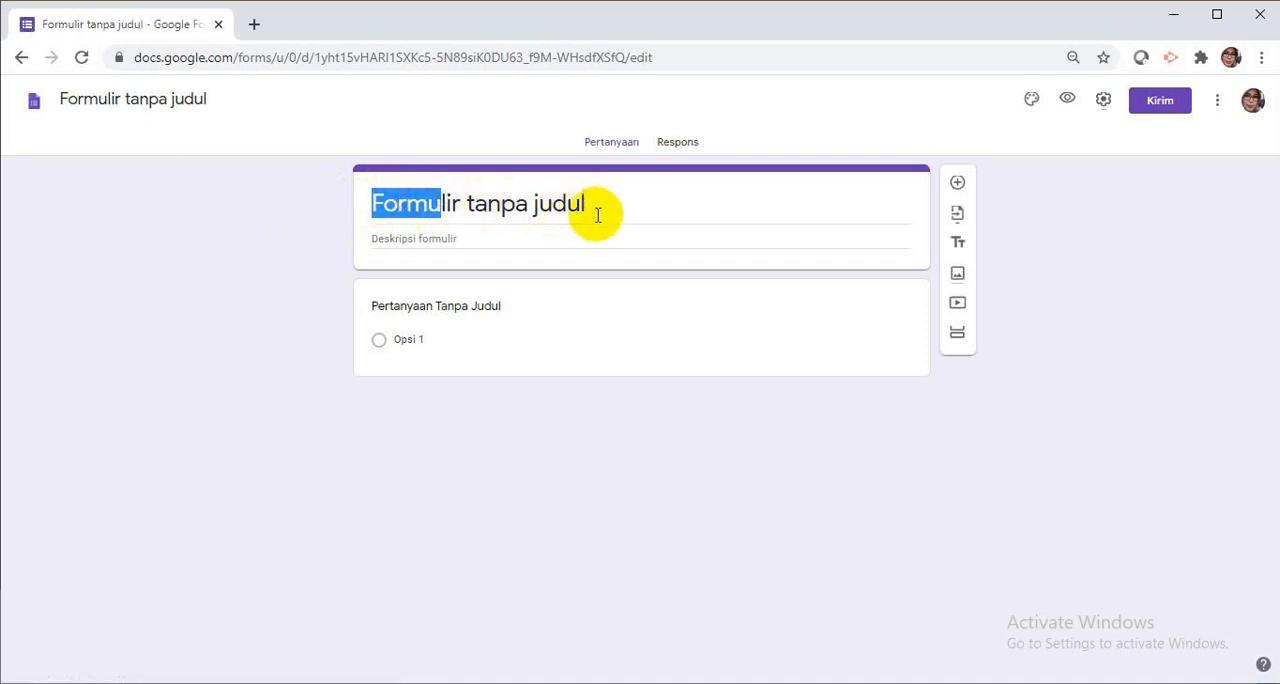
{"action": "type", "text": "JURNA"}
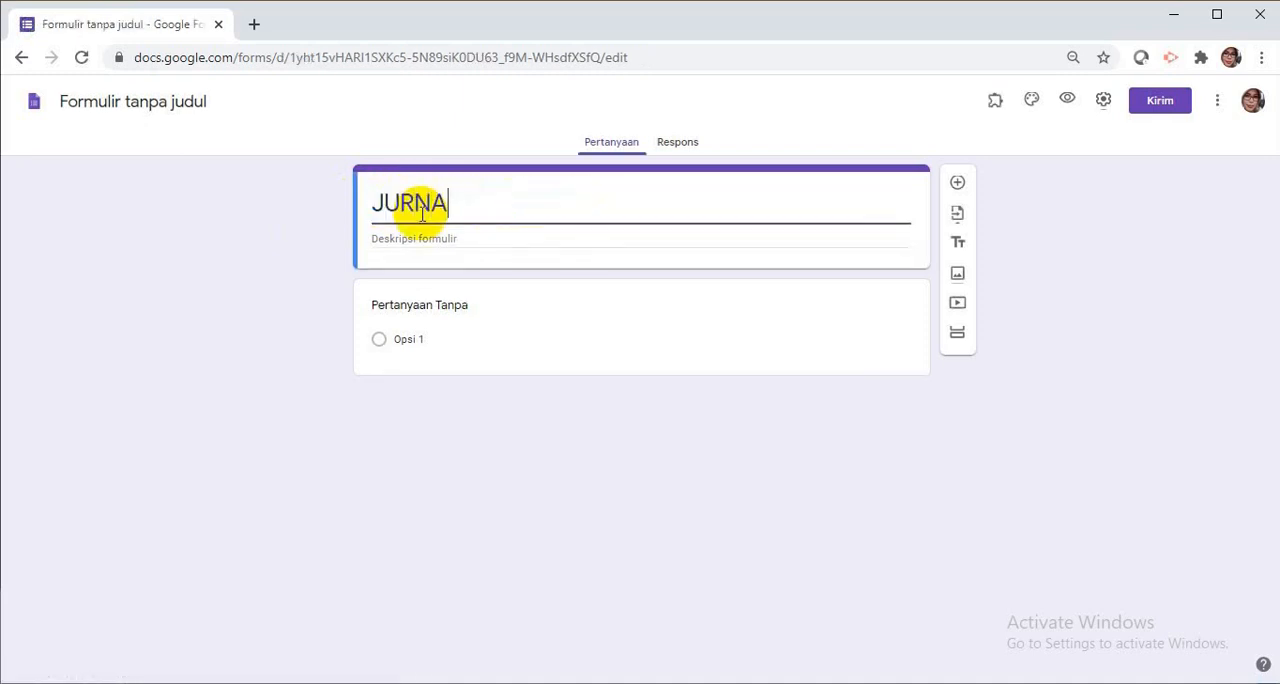
{"action": "type", "text": "L MENGAJAR "}
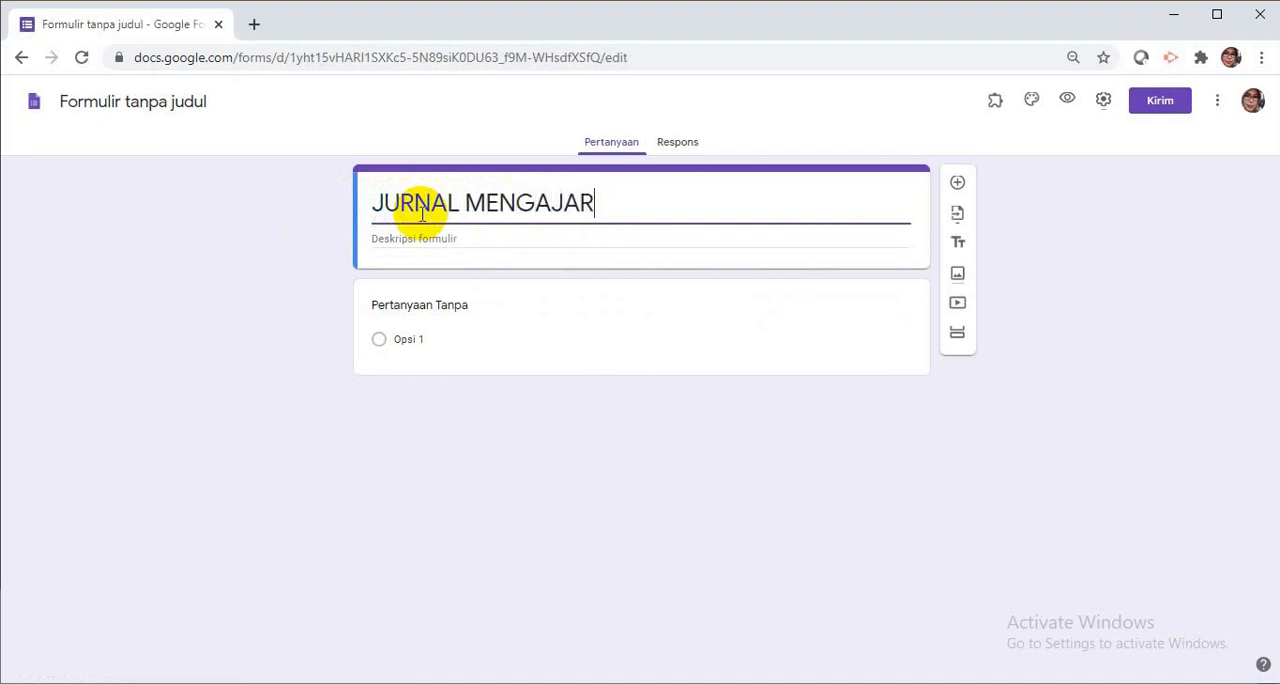
{"action": "type", "text": "ONLINE"}
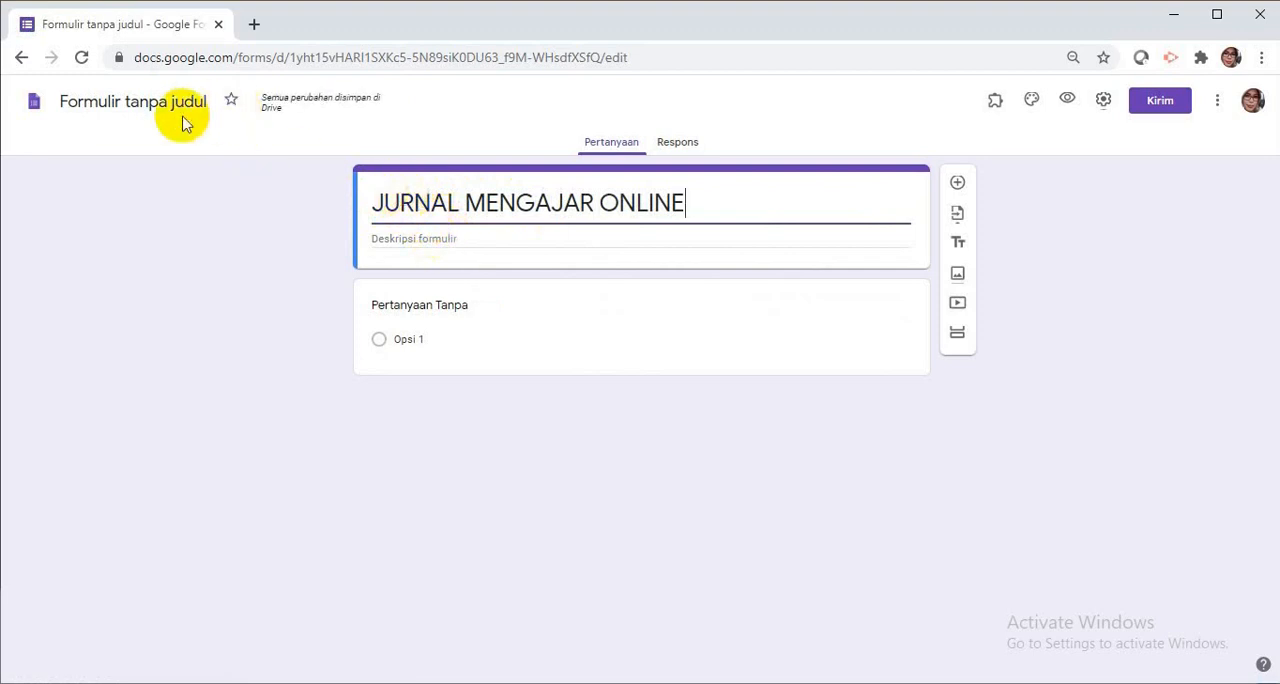
{"action": "left_click", "coordinate": [92, 101]}
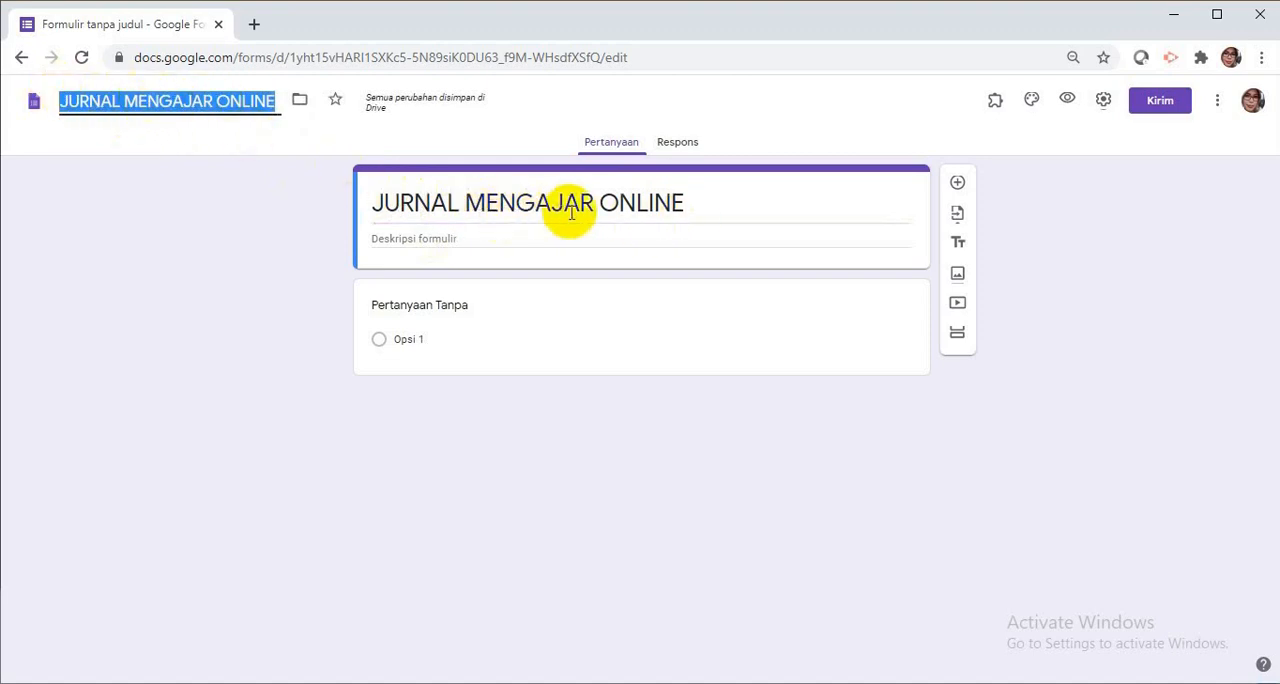
Enter "SMP PANCASILA JATILAWANG" as the form description.
{"action": "left_click", "coordinate": [451, 239]}
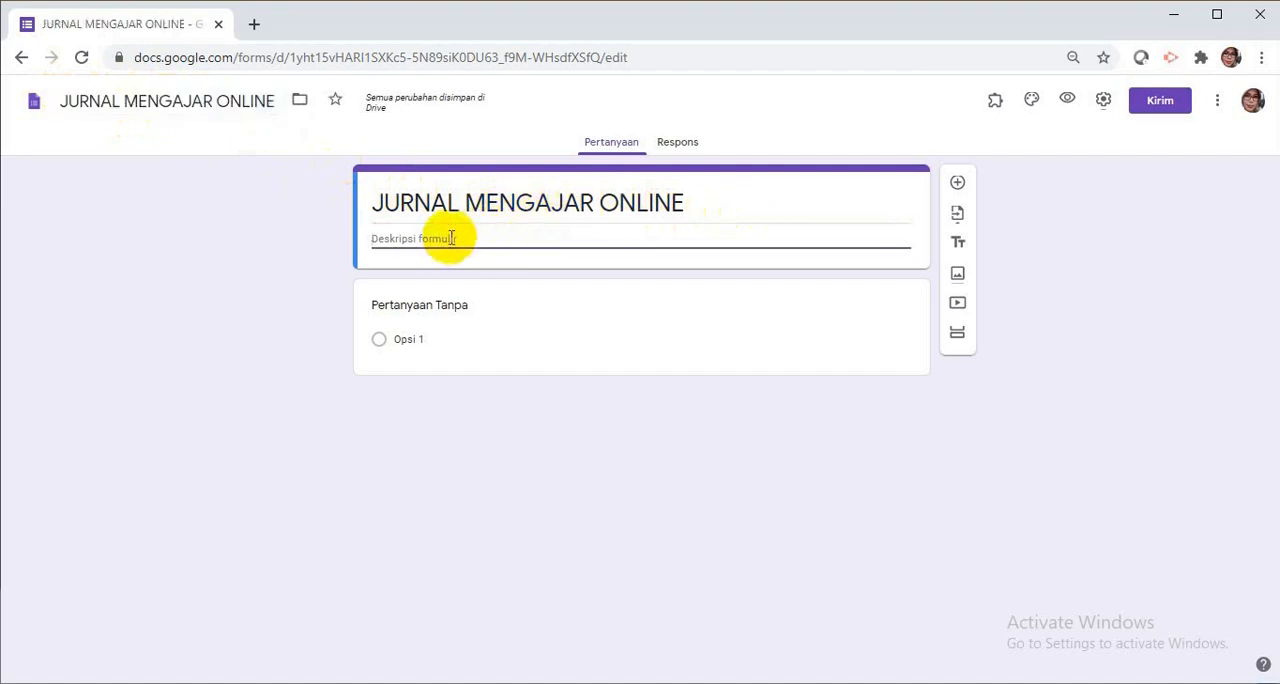
{"action": "type", "text": "SMP PANCA"}
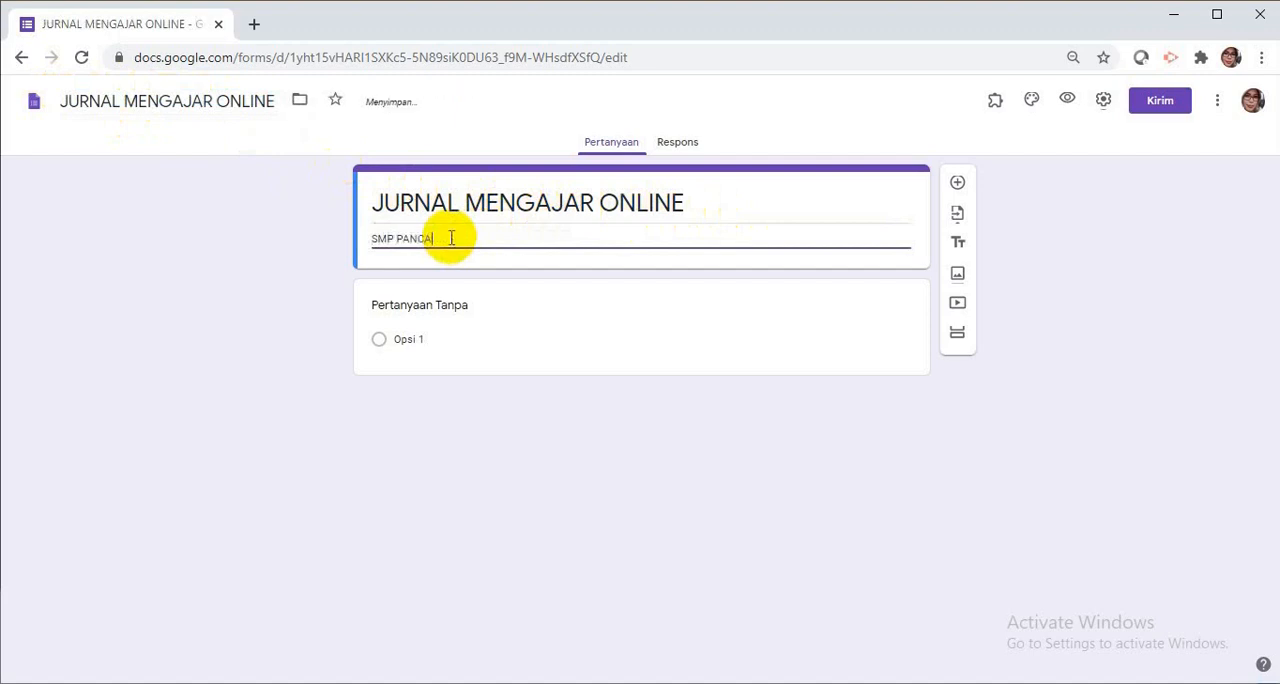
{"action": "type", "text": "SILA JATILAWANG"}
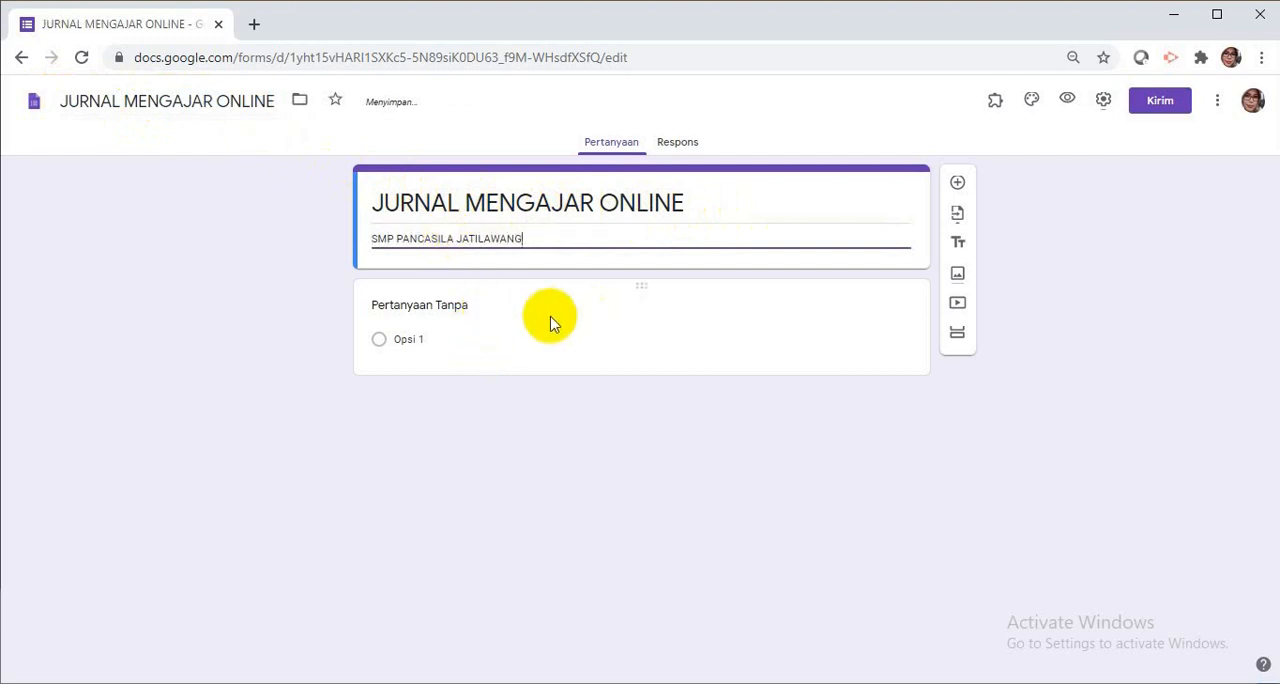
Title the first question "MATA PELAJARAN" and set its answer type to Drop-down.
{"action": "left_click", "coordinate": [432, 306]}
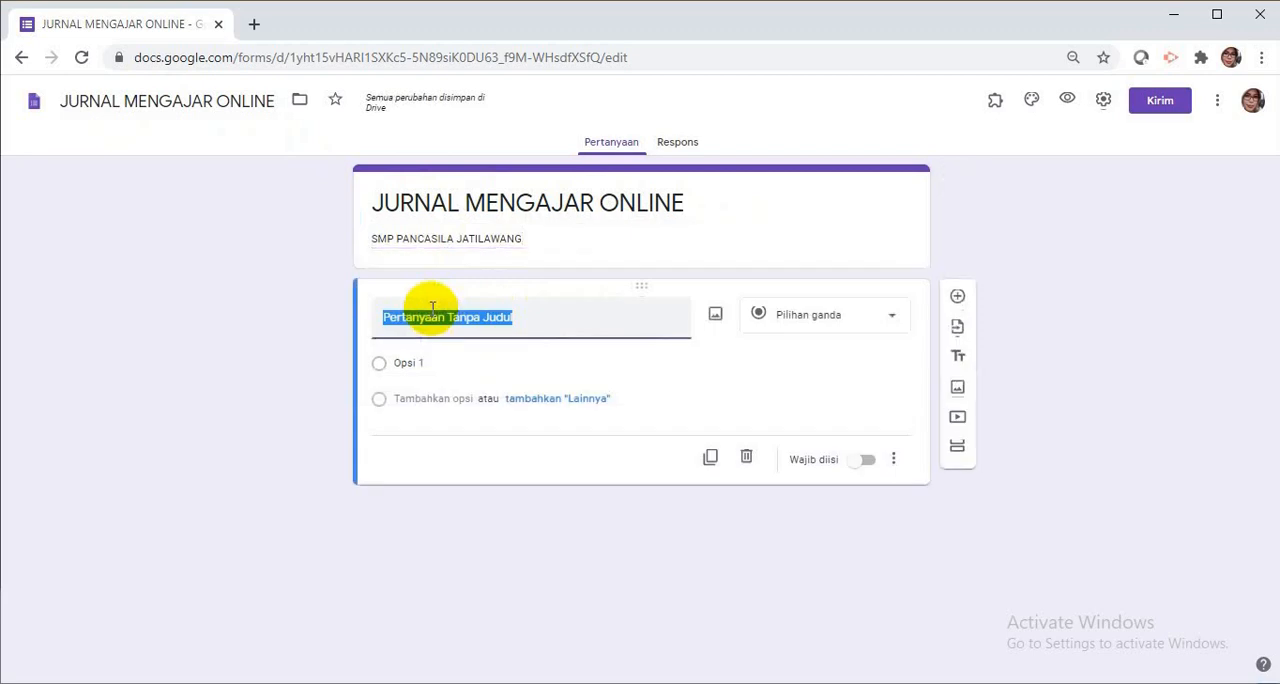
{"action": "type", "text": "MATA PELAJARAN"}
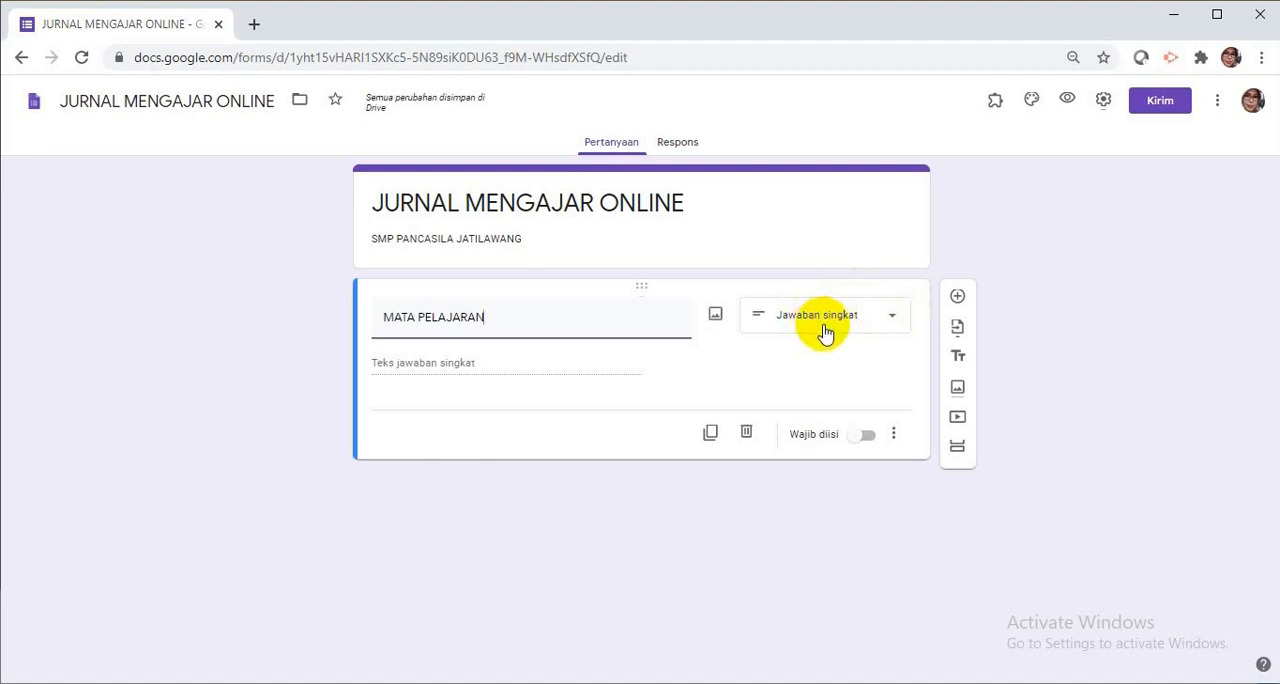
{"action": "left_click", "coordinate": [895, 318]}
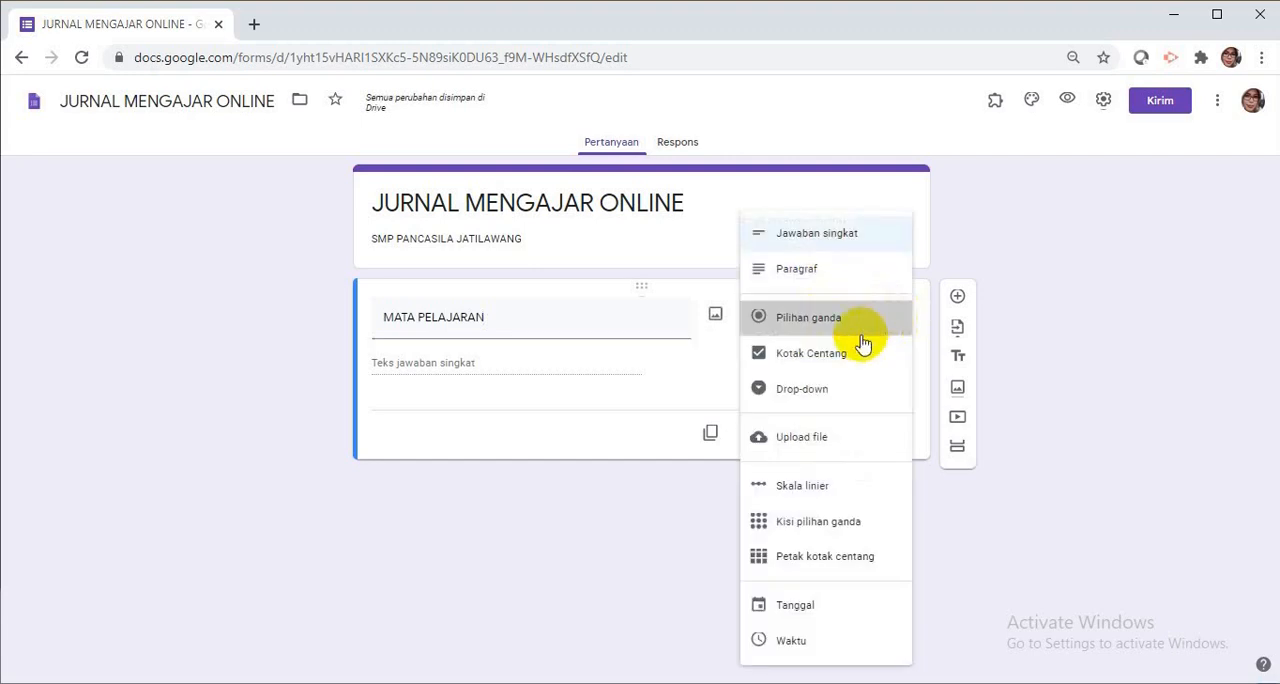
{"action": "left_click", "coordinate": [878, 324]}
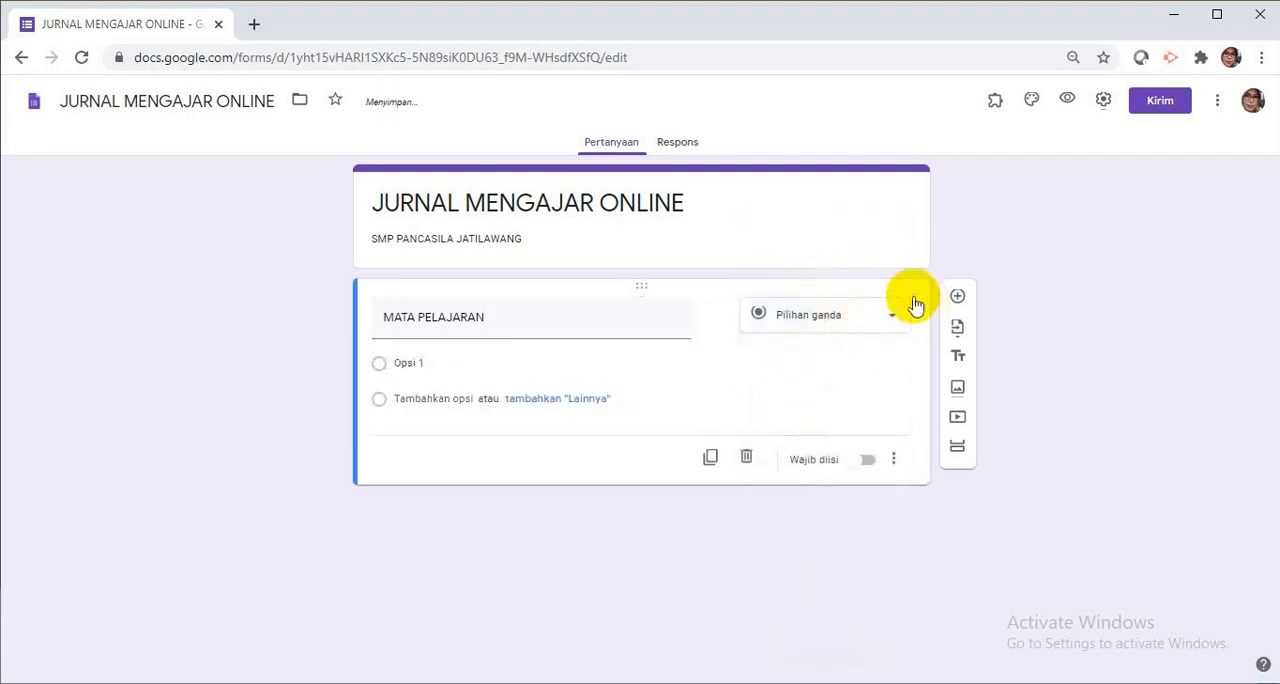
{"action": "left_click", "coordinate": [895, 320]}
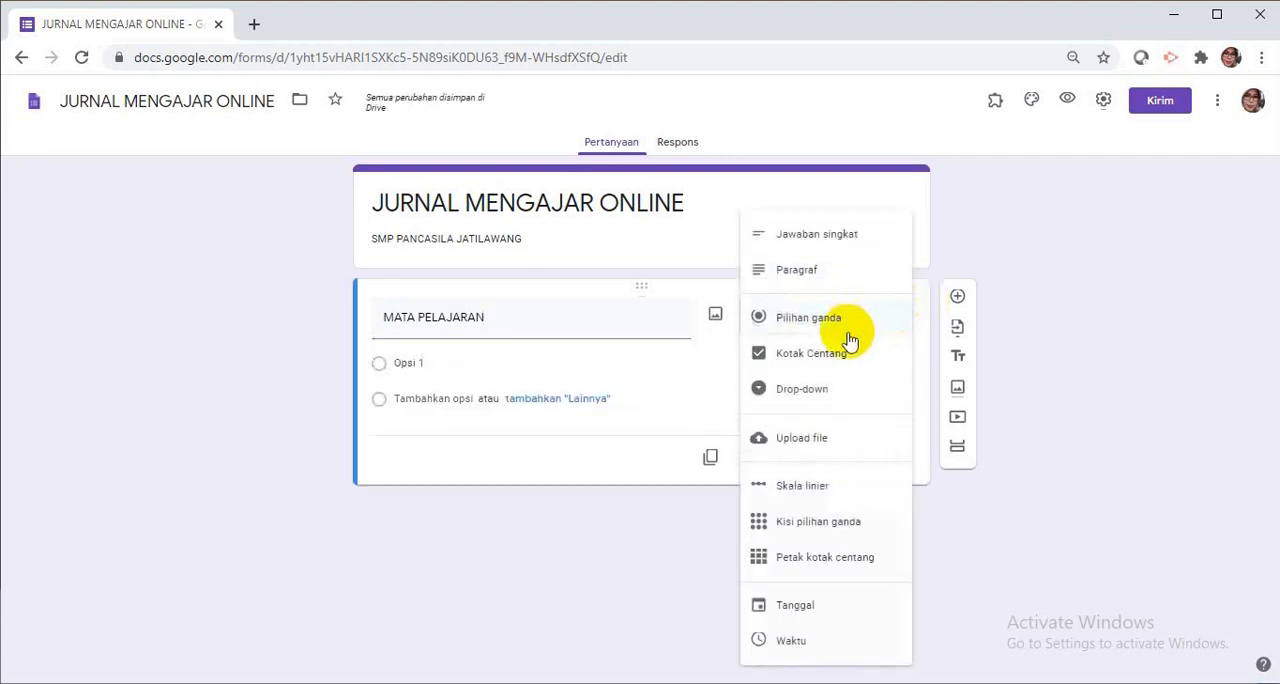
{"action": "left_click", "coordinate": [816, 391]}
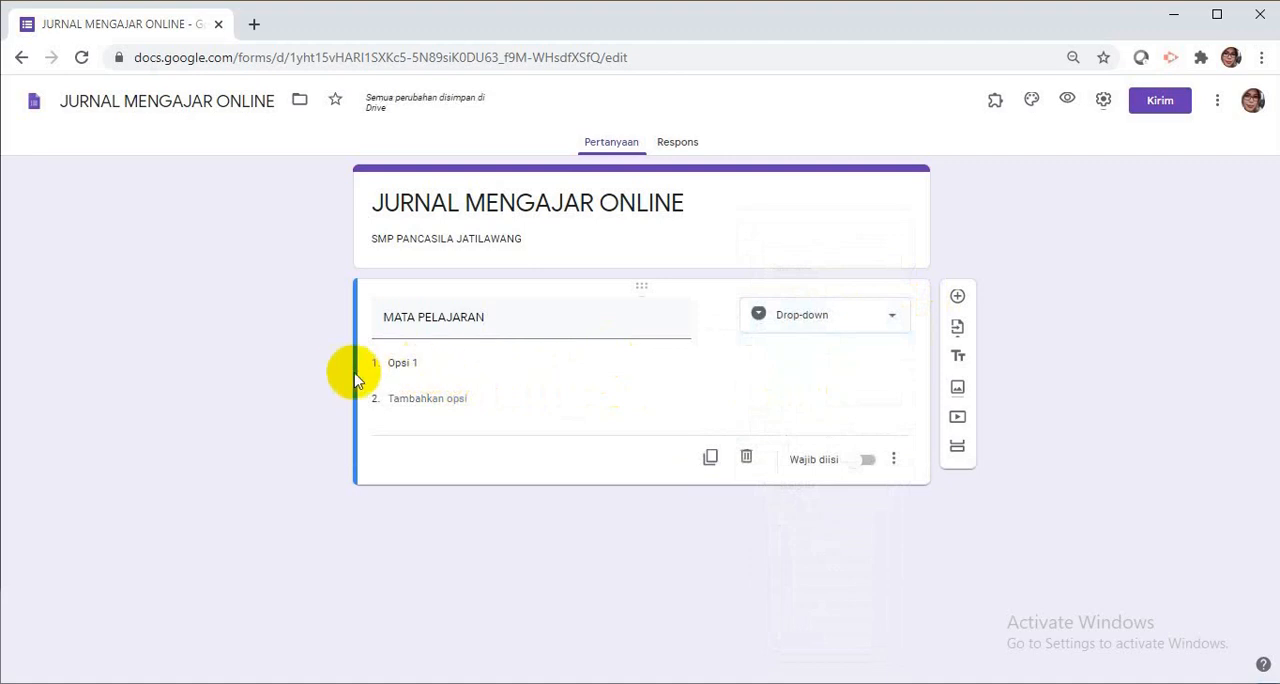
Switch to the Word document FILE JURNAL MENGAJAR and copy the MAPEL subject list from PAI to BK.
{"action": "left_click", "coordinate": [400, 364]}
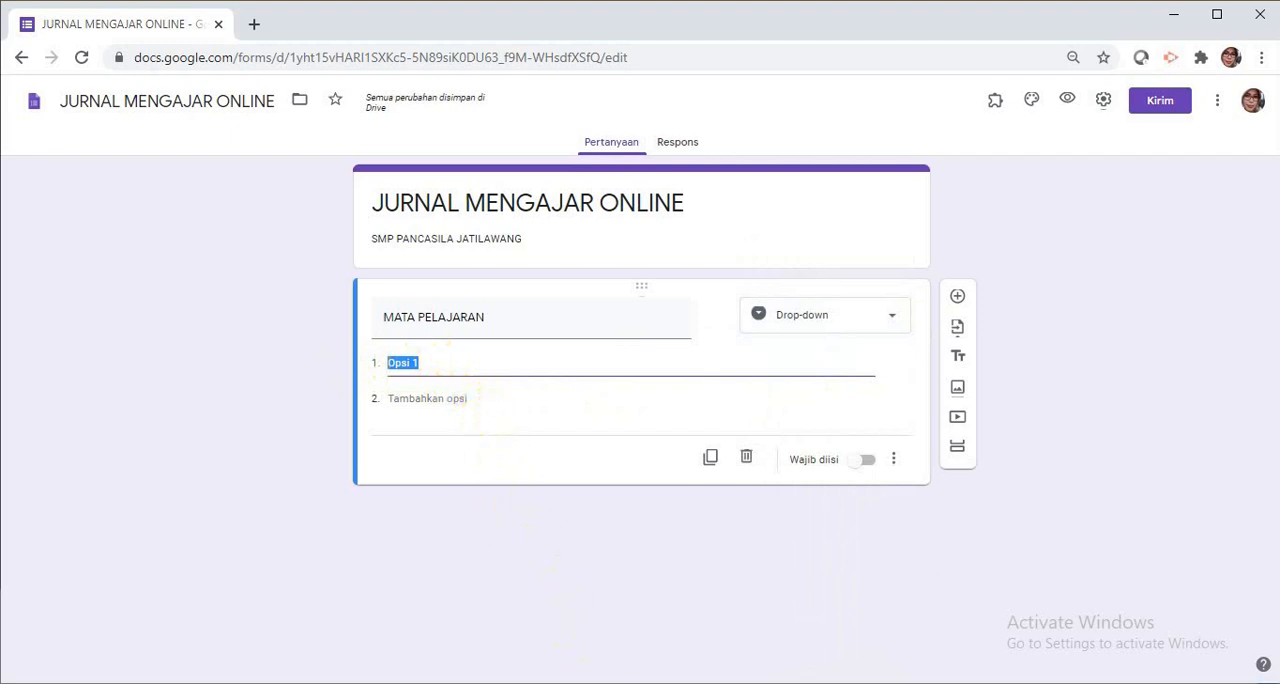
{"action": "key", "text": "alt+Tab"}
{"action": "scroll", "coordinate": [595, 508], "scroll_direction": "up", "scroll_amount": 4}
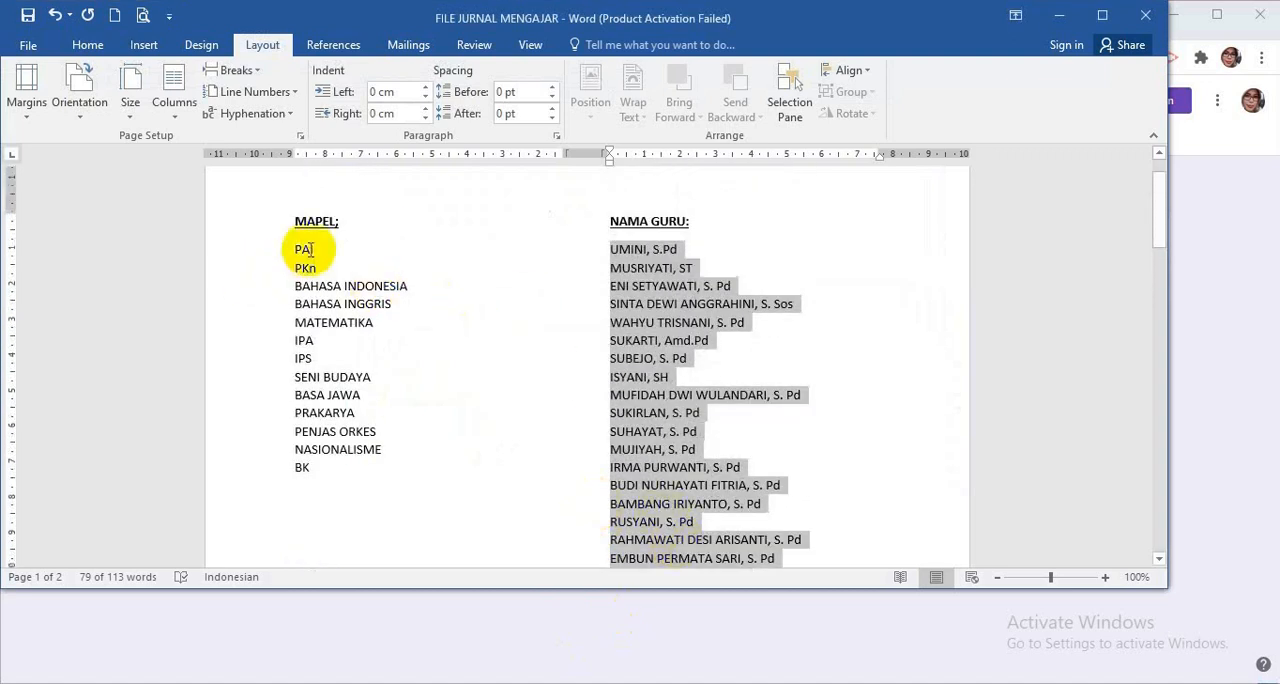
{"action": "left_click_drag", "start_coordinate": [287, 249], "coordinate": [365, 468]}
{"action": "key", "text": "ctrl+c"}
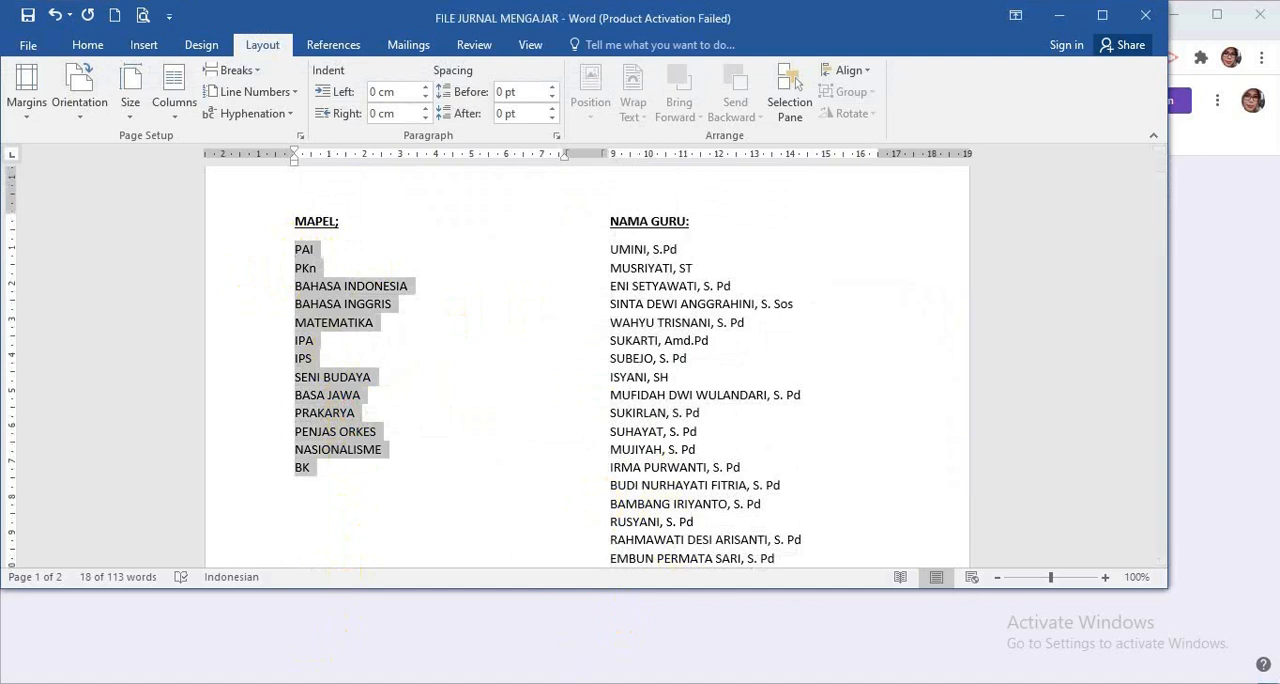
Back in the form, paste the copied subjects as the MATA PELAJARAN answer options and make the question required.
{"action": "left_click", "coordinate": [336, 682]}
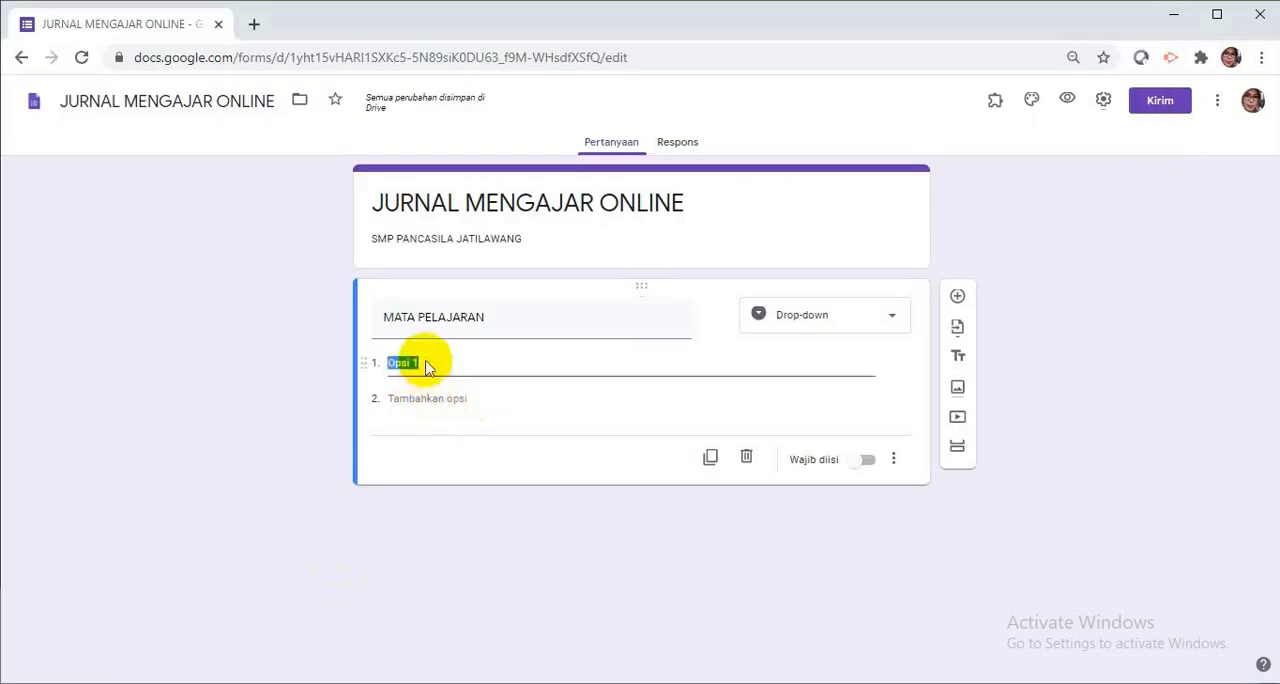
{"action": "key", "text": "ctrl+v"}
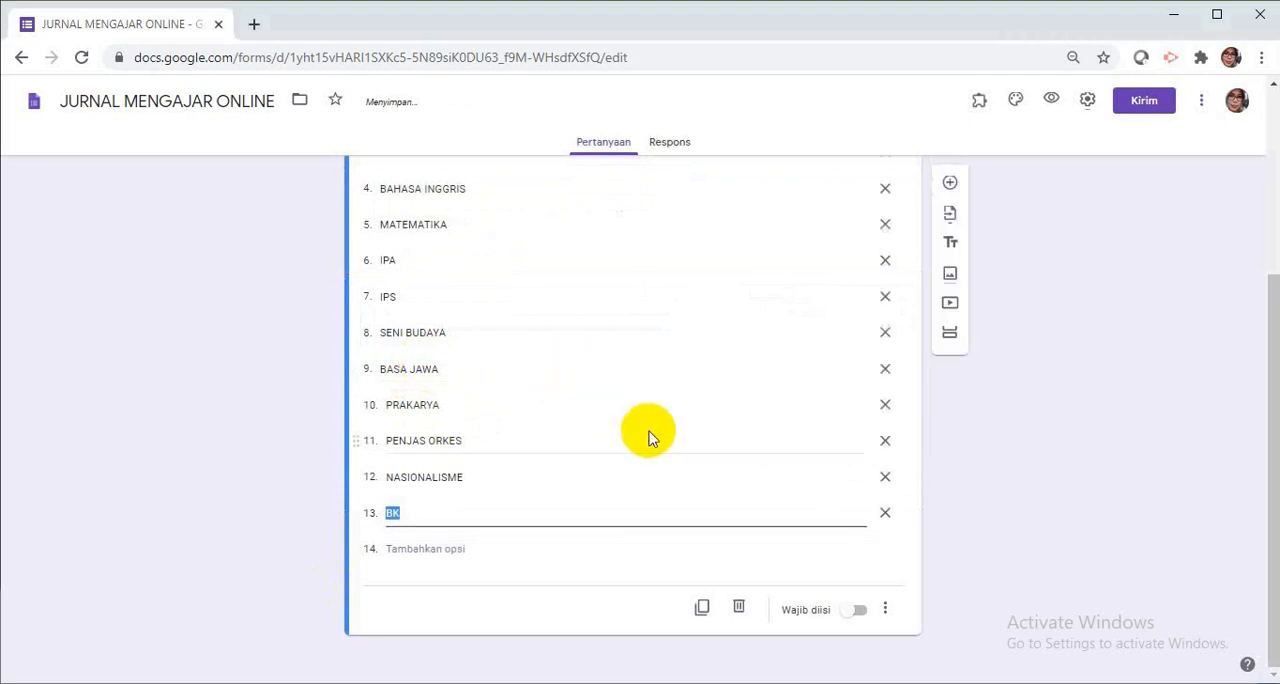
{"action": "scroll", "coordinate": [652, 430], "scroll_direction": "up", "scroll_amount": 2}
{"action": "scroll", "coordinate": [656, 434], "scroll_direction": "down", "scroll_amount": 3}
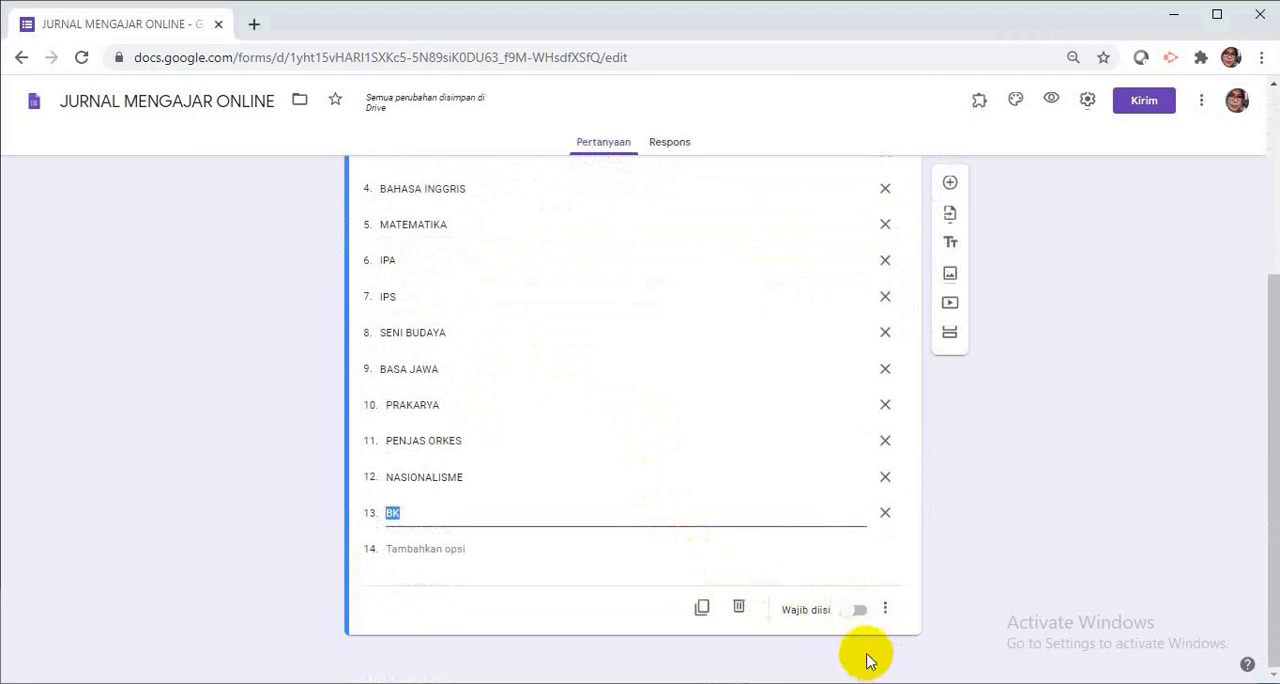
{"action": "left_click", "coordinate": [861, 612]}
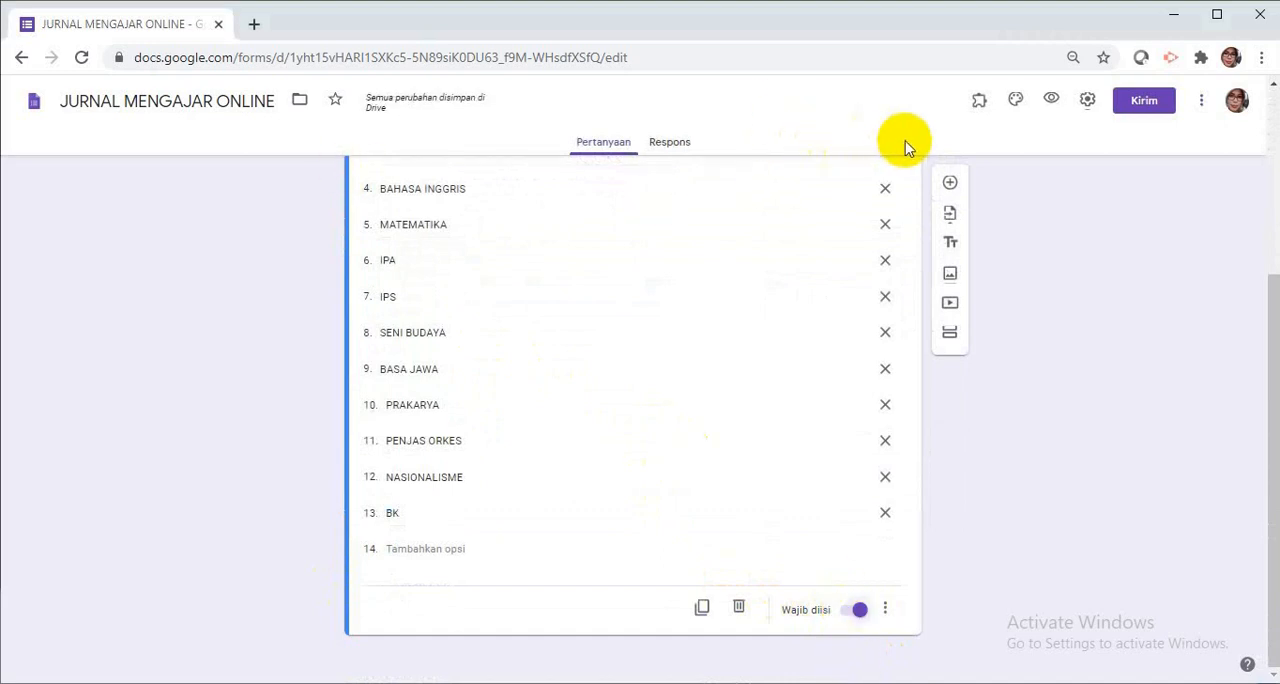
Add a new question titled "SEMESTER" with the Drop-down answer type.
{"action": "left_click", "coordinate": [950, 184]}
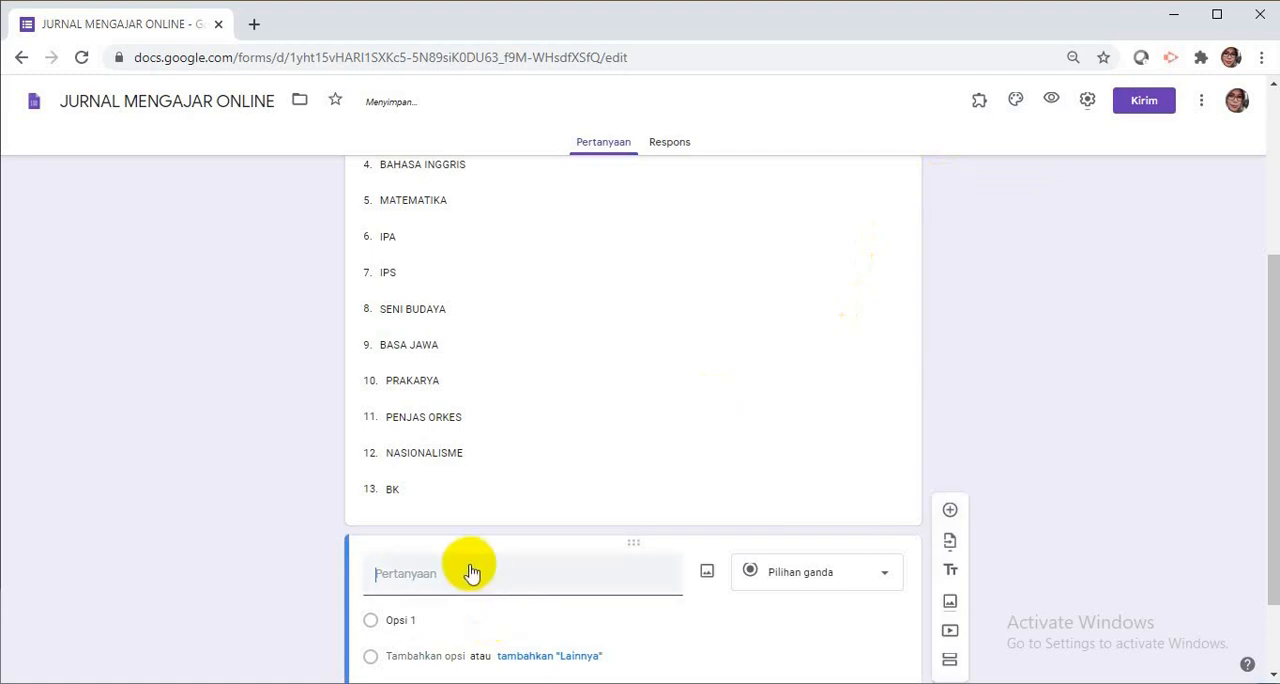
{"action": "type", "text": "S"}
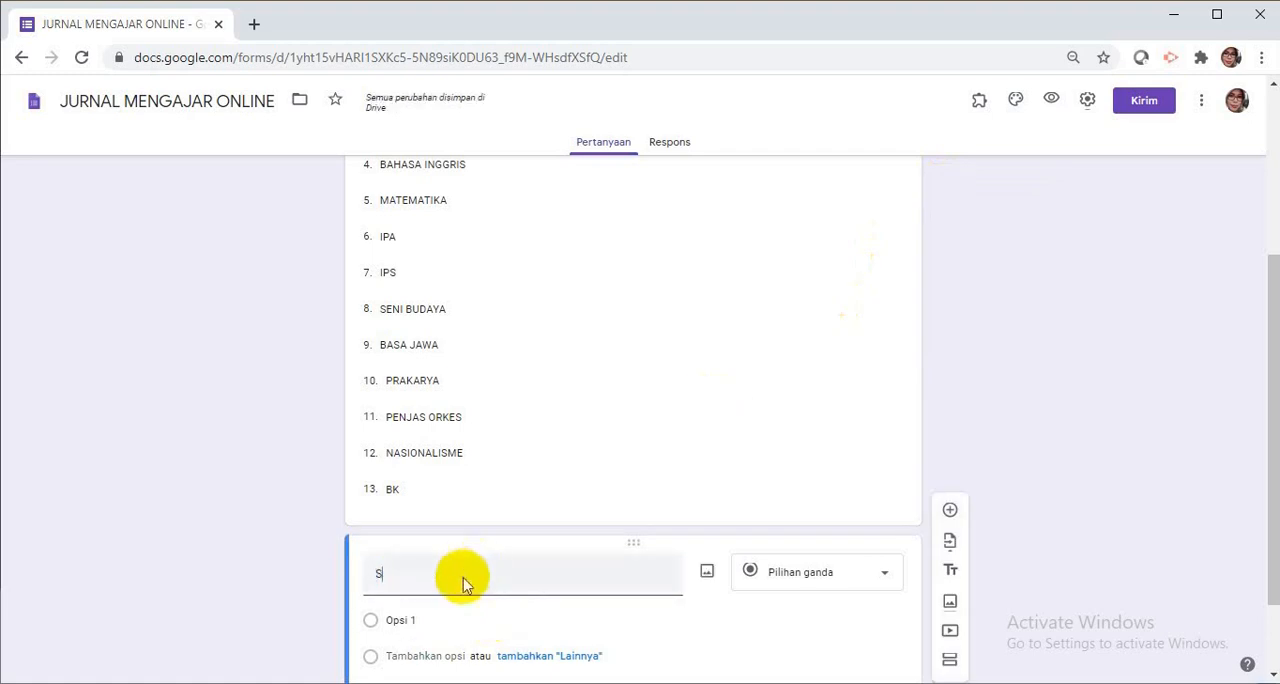
{"action": "type", "text": "M"}
{"action": "key", "text": "BackSpace"}
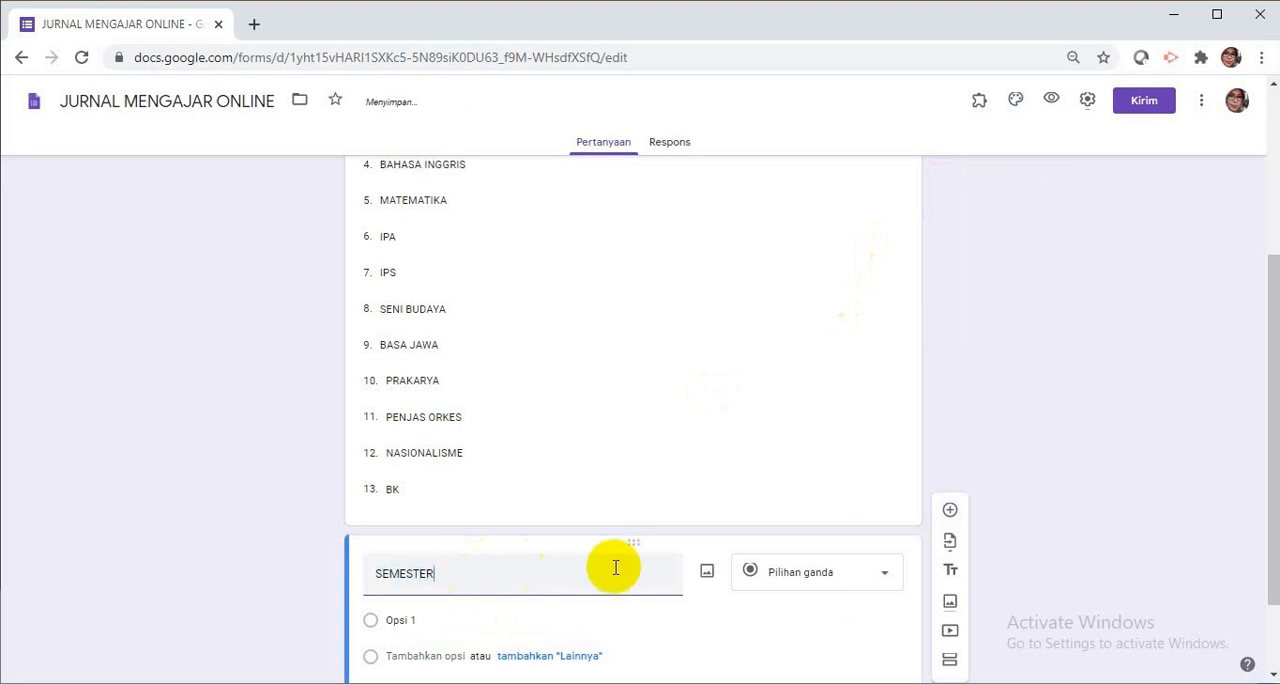
{"action": "left_click", "coordinate": [883, 580]}
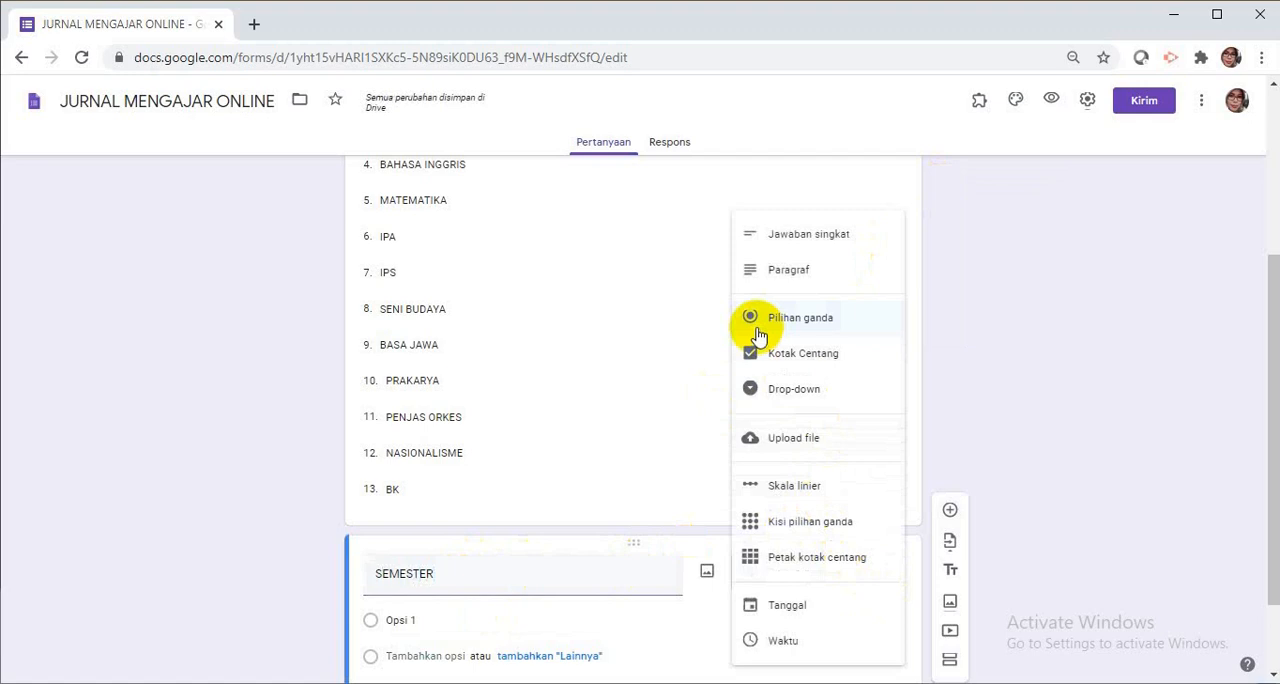
{"action": "left_click", "coordinate": [772, 392]}
Enter the options "SEMESTER GANJIL" and "SEMESTER GENAP" for the SEMESTER question and make it required.
{"action": "left_click", "coordinate": [400, 621]}
{"action": "type", "text": "SE"}
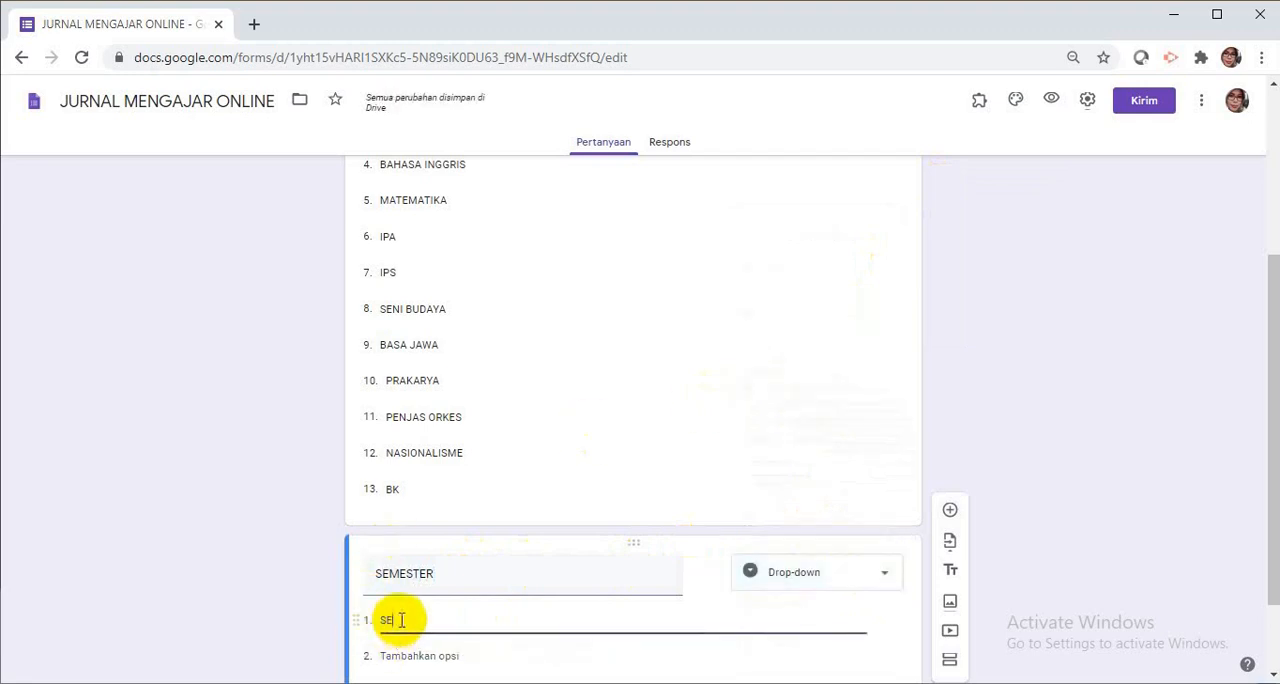
{"action": "type", "text": "MESTER GANJIL"}
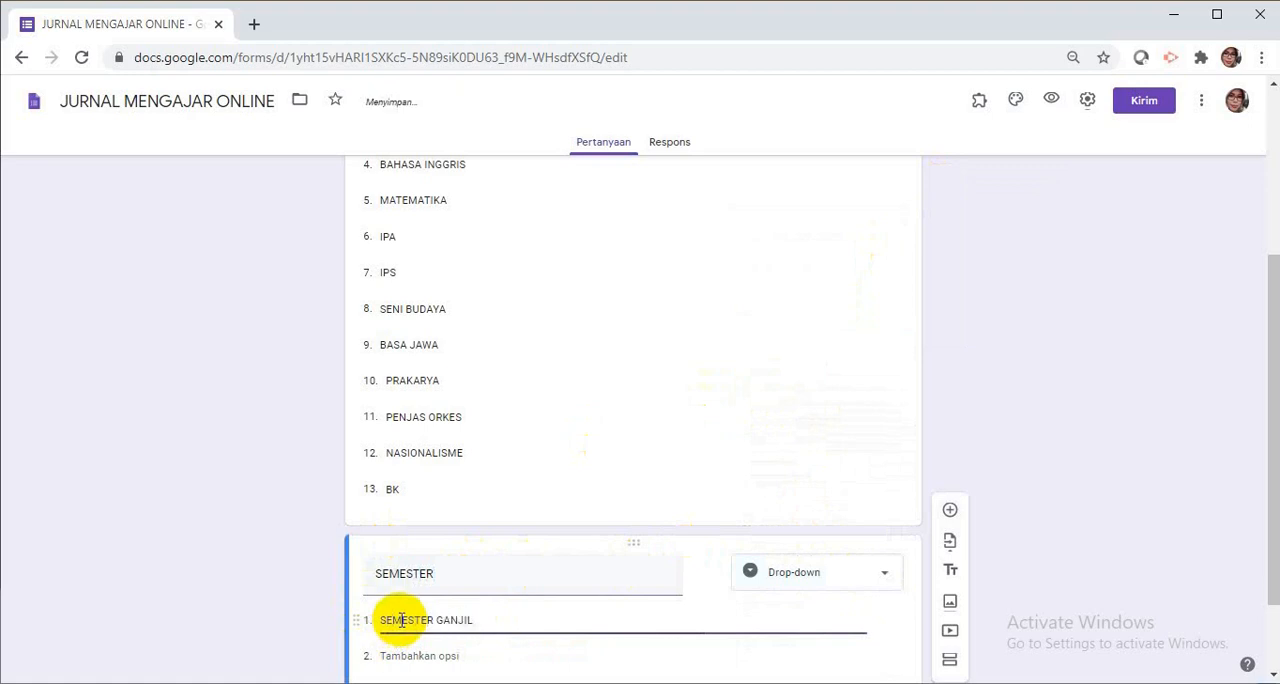
{"action": "key", "text": "Return"}
{"action": "type", "text": "SEMESTER GENAP"}
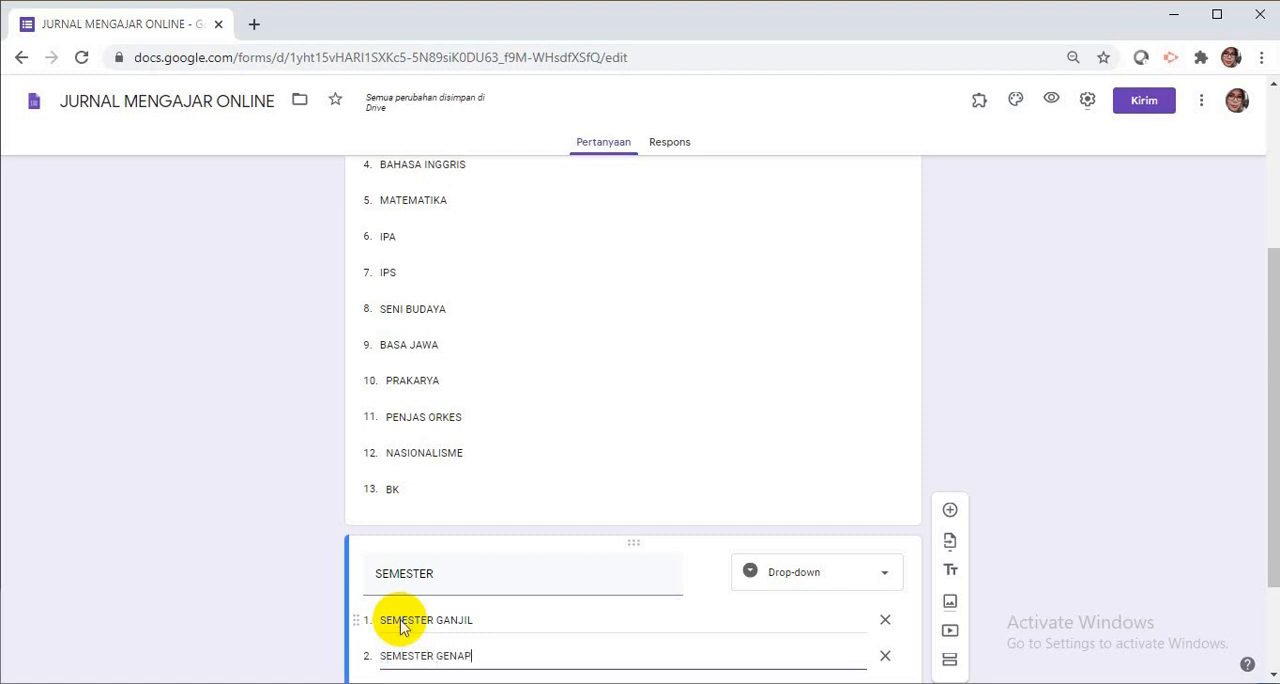
{"action": "scroll", "coordinate": [460, 600], "scroll_direction": "down", "scroll_amount": 2}
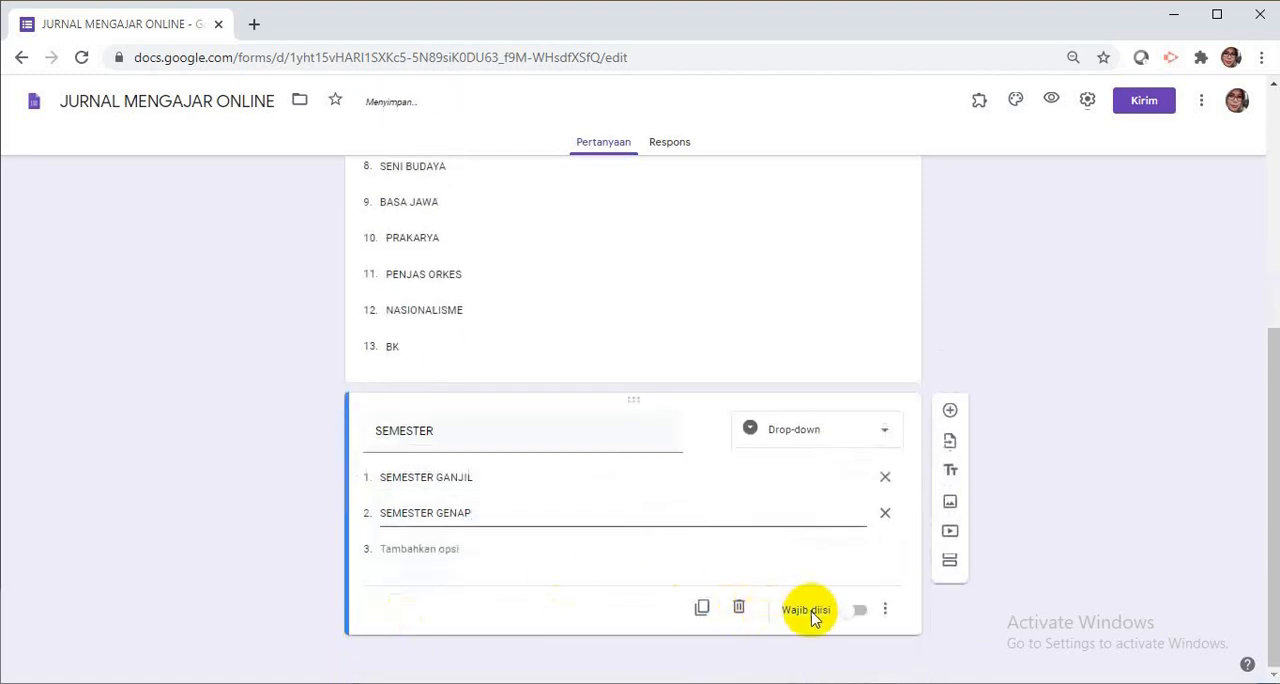
{"action": "left_click", "coordinate": [858, 612]}
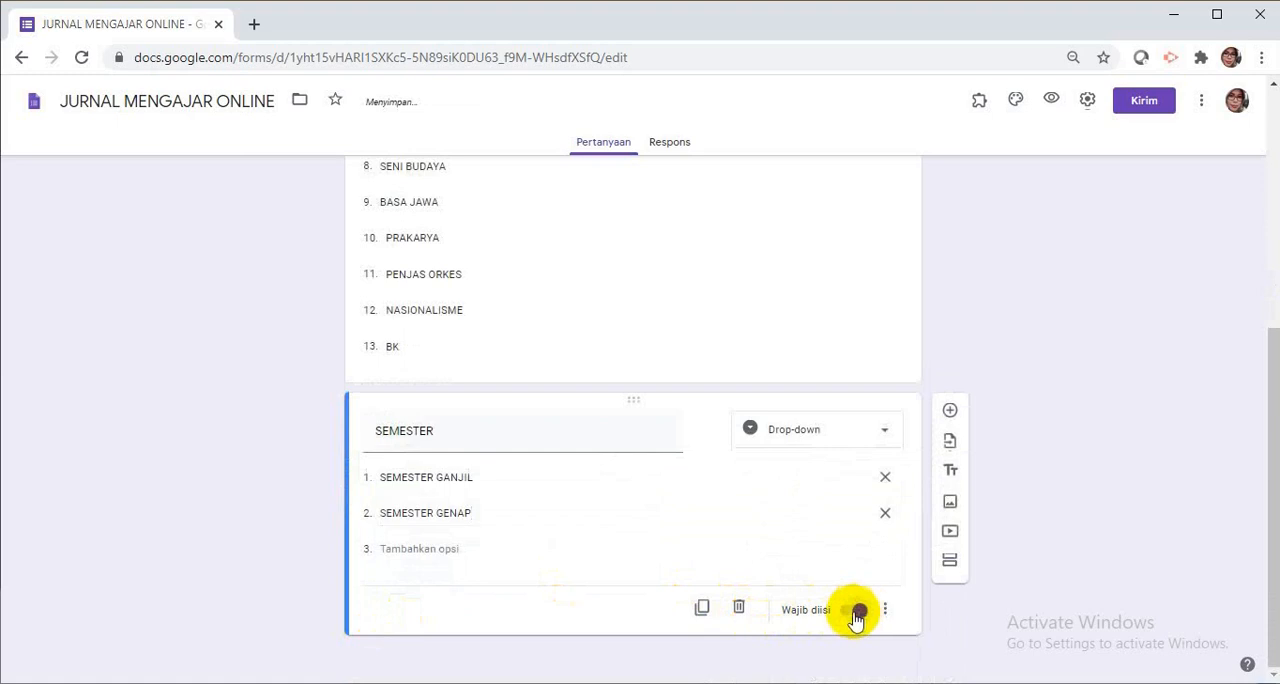
Add a required question titled "TANGGAL PEMBELAJARAN" with the Tanggal answer type.
{"action": "left_click", "coordinate": [948, 412]}
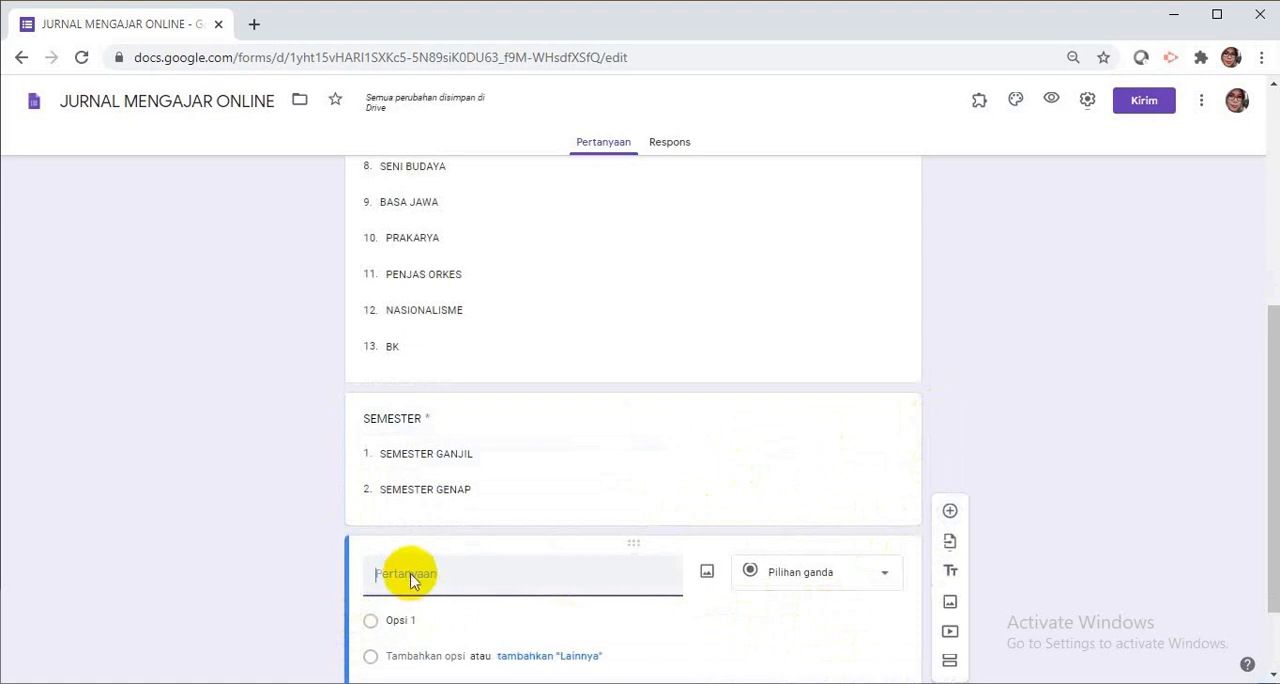
{"action": "type", "text": "TANGGAL PEMBELAJARAN"}
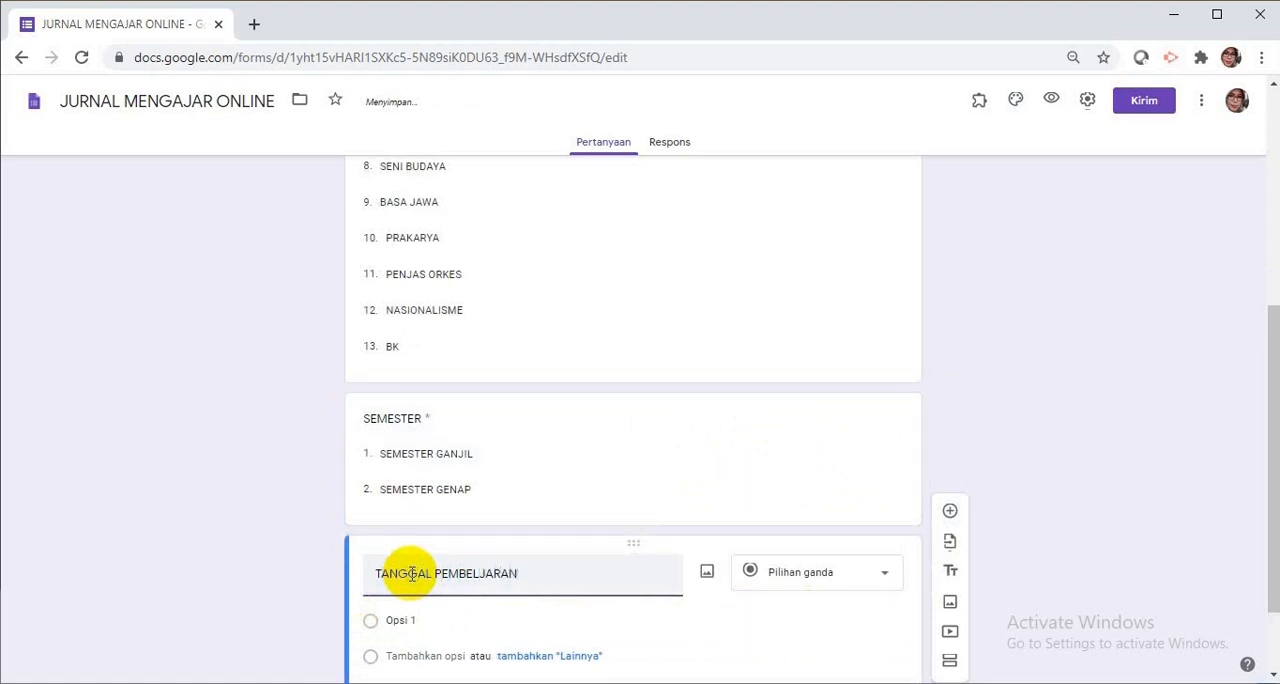
{"action": "left_click", "coordinate": [479, 573]}
{"action": "type", "text": "A"}
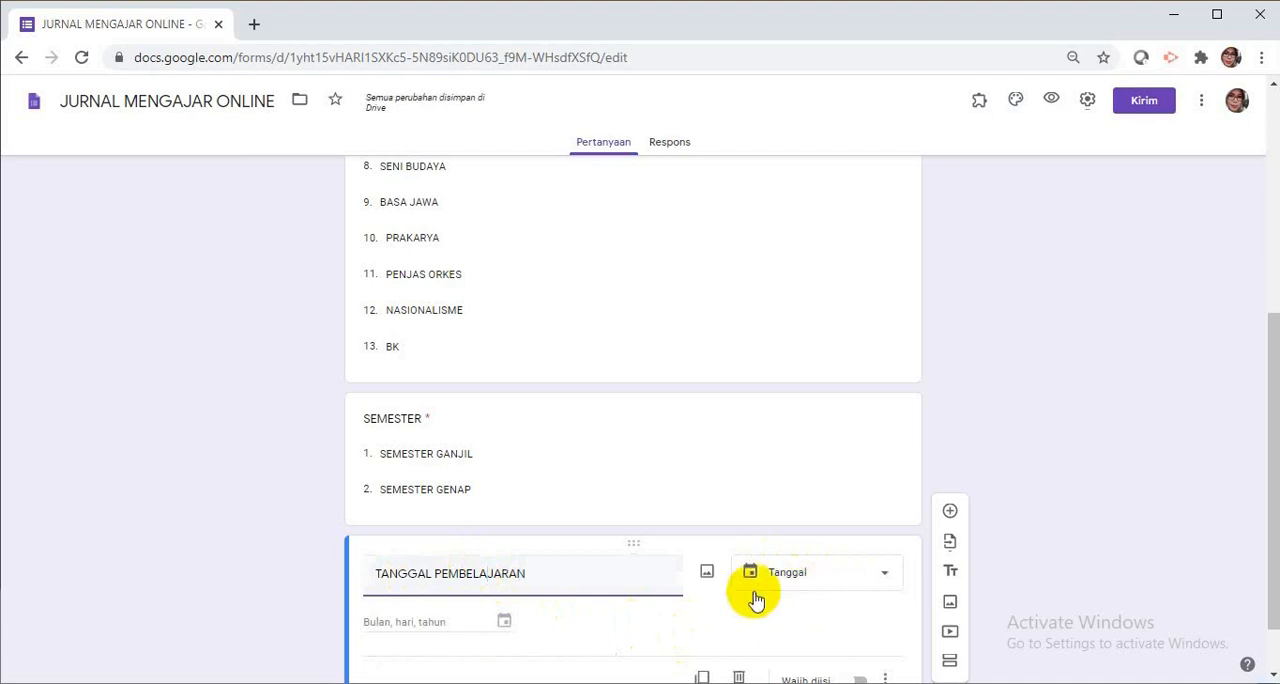
{"action": "scroll", "coordinate": [755, 598], "scroll_direction": "down", "scroll_amount": 1}
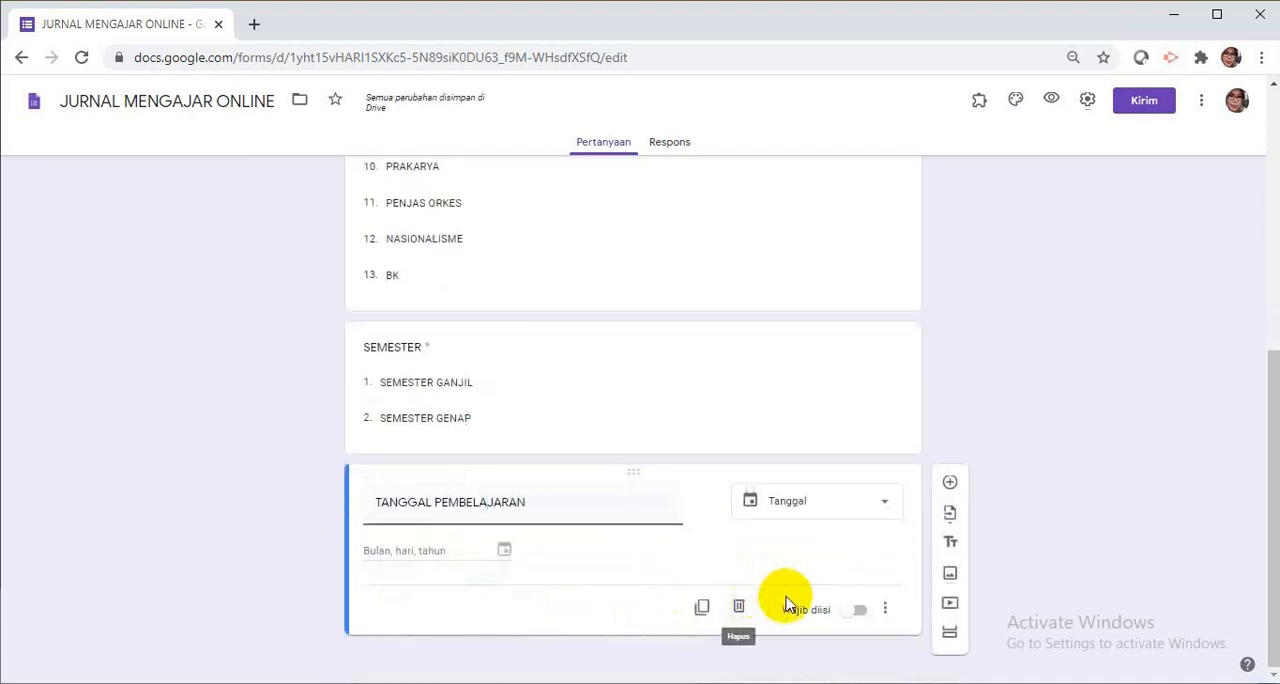
{"action": "left_click", "coordinate": [864, 612]}
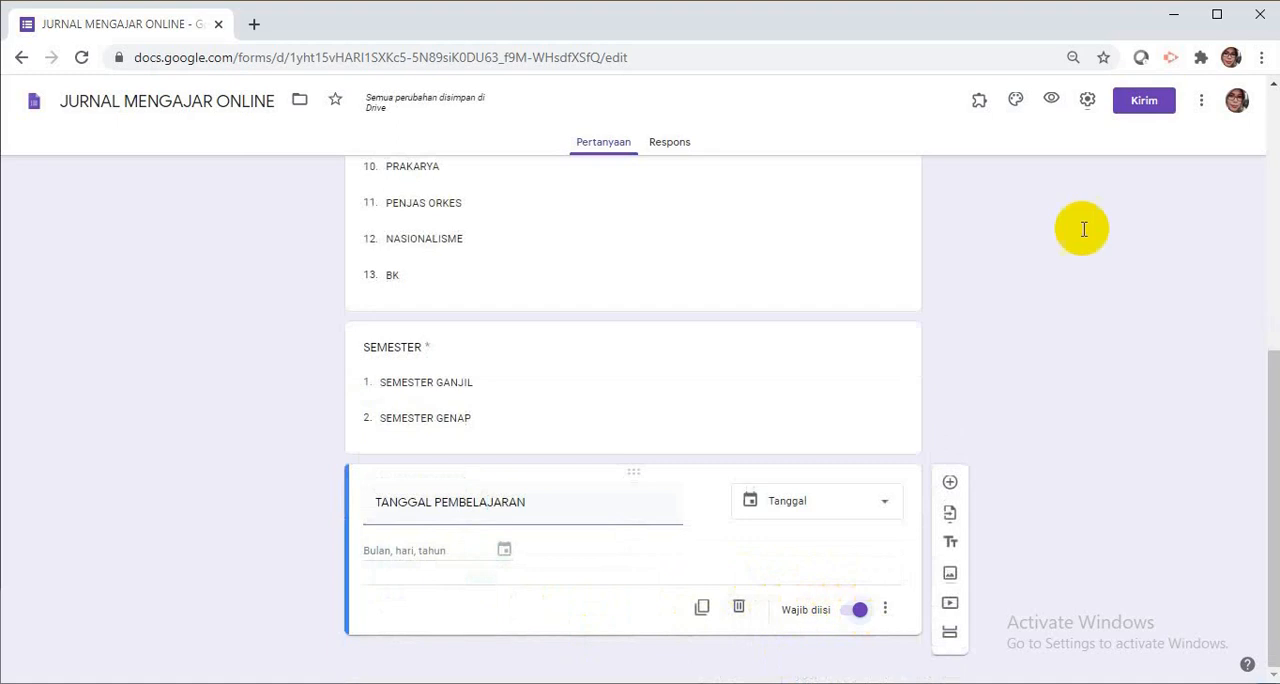
Add a new question titled "KELAS YANG DIAJAR" with the Drop-down answer type.
{"action": "left_click", "coordinate": [951, 484]}
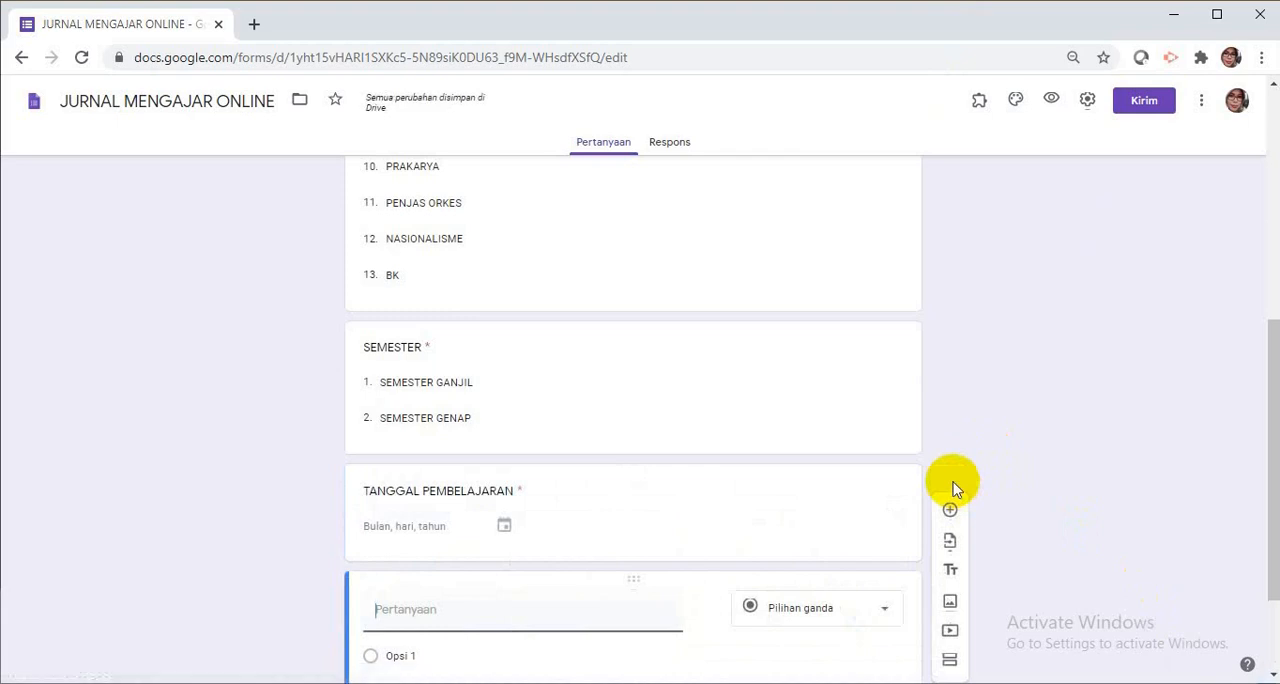
{"action": "left_click", "coordinate": [953, 485]}
{"action": "left_click", "coordinate": [469, 605]}
{"action": "type", "text": "KELAS YANG DIAJAR"}
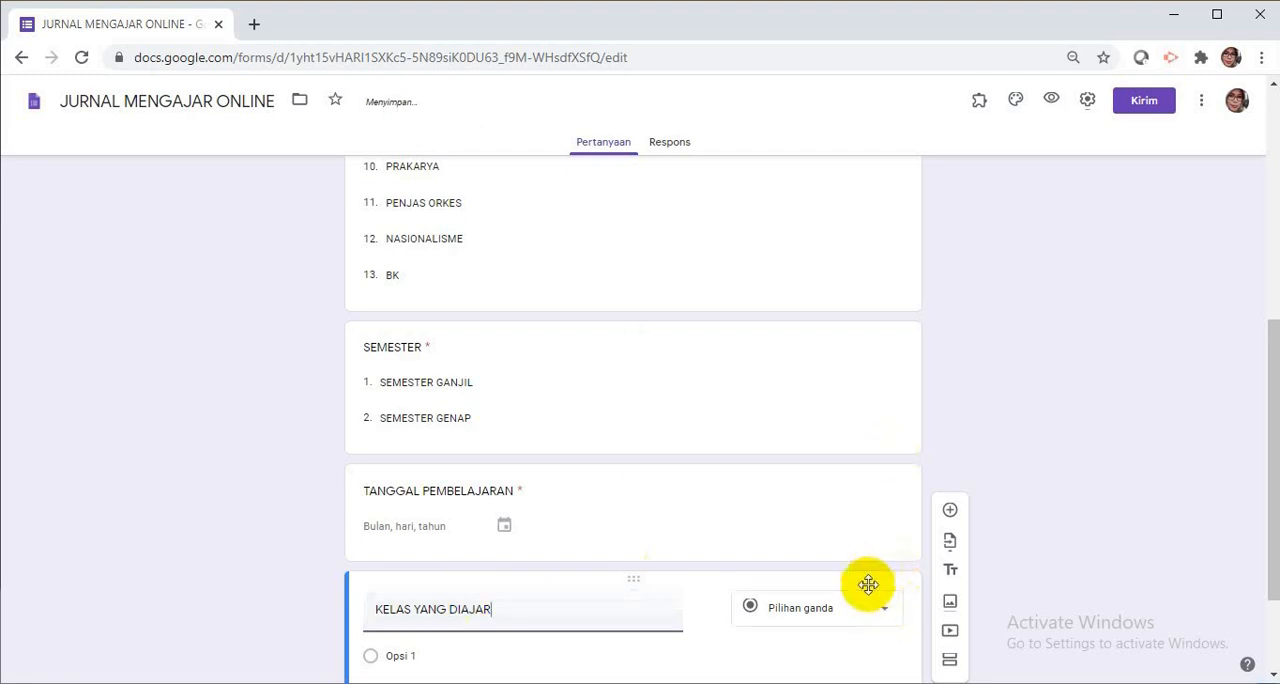
{"action": "left_click", "coordinate": [885, 617]}
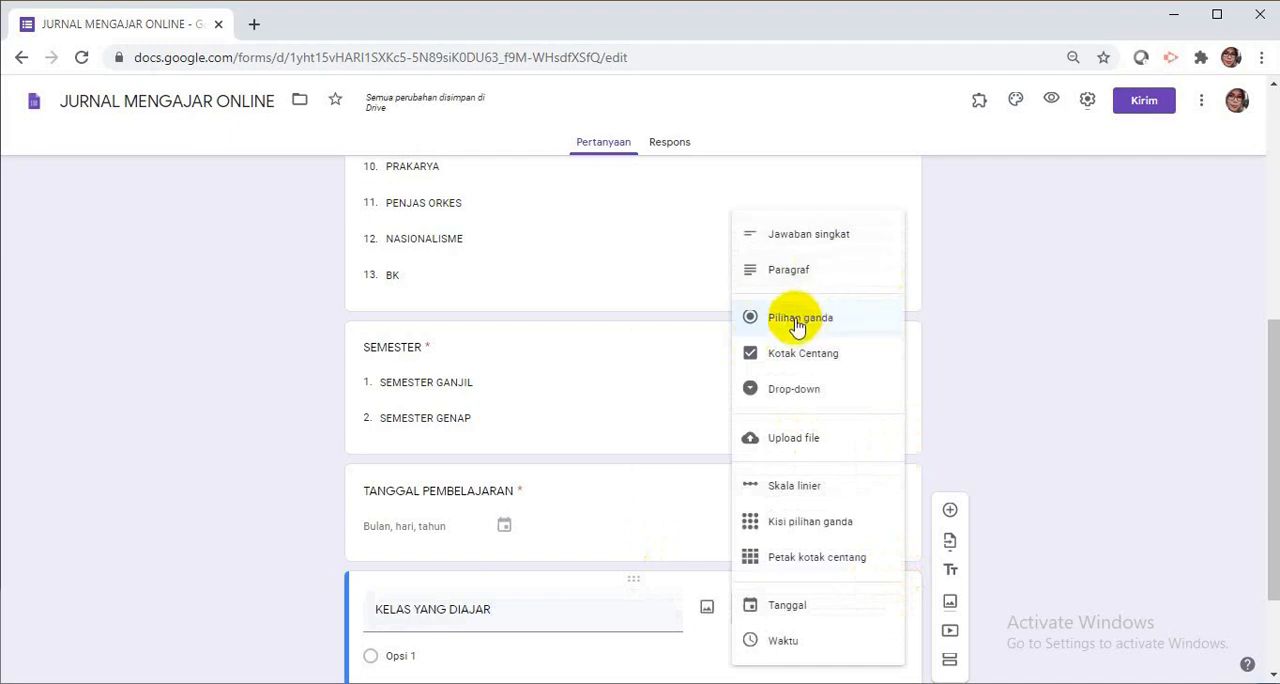
{"action": "left_click", "coordinate": [796, 395]}
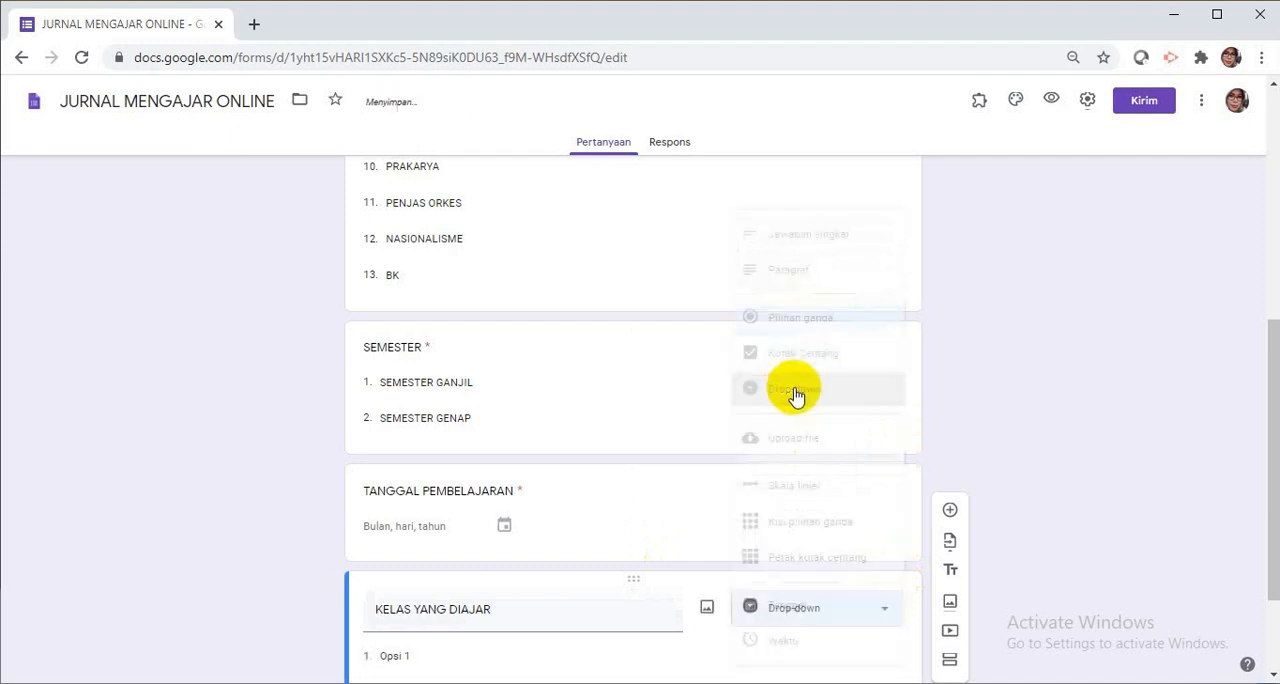
Select the first KELAS YANG DIAJAR option, switch to the Word document FILE JURNAL MENGAJAR and copy the KELAS list from 7A to 9D.
{"action": "scroll", "coordinate": [794, 435], "scroll_direction": "down", "scroll_amount": 2}
{"action": "left_click", "coordinate": [409, 508]}
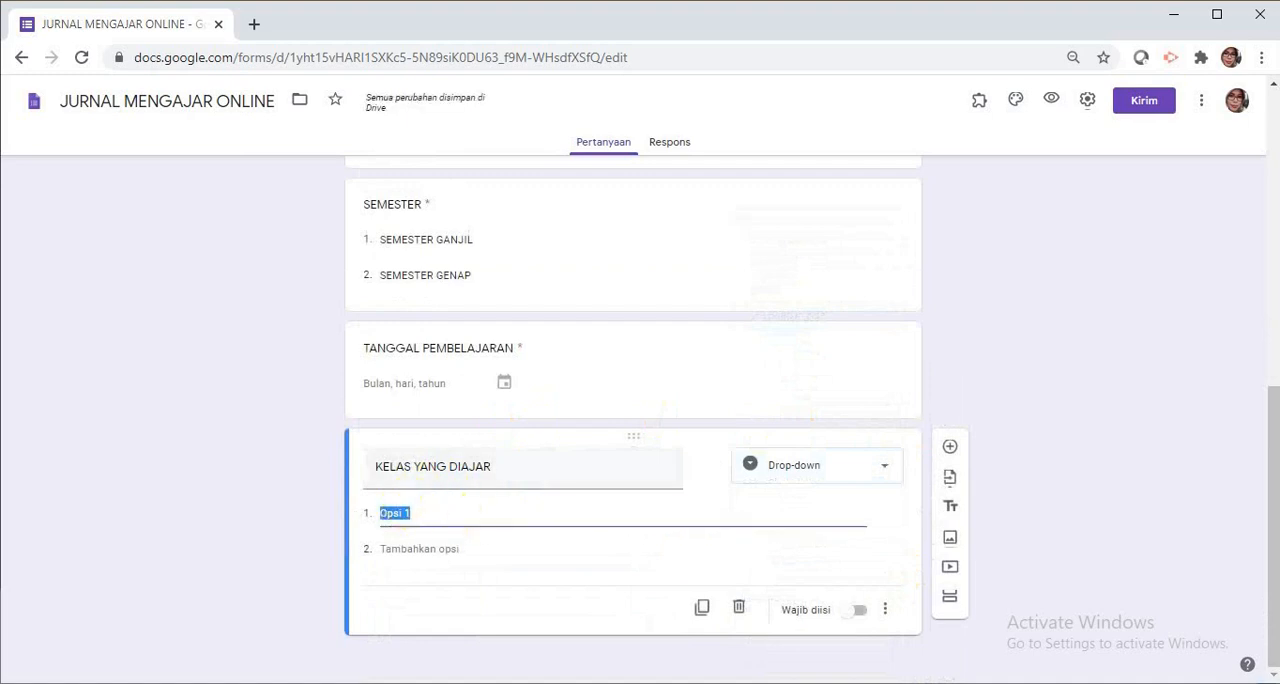
{"action": "key", "text": "alt+Tab"}
{"action": "scroll", "coordinate": [586, 409], "scroll_direction": "down", "scroll_amount": 10}
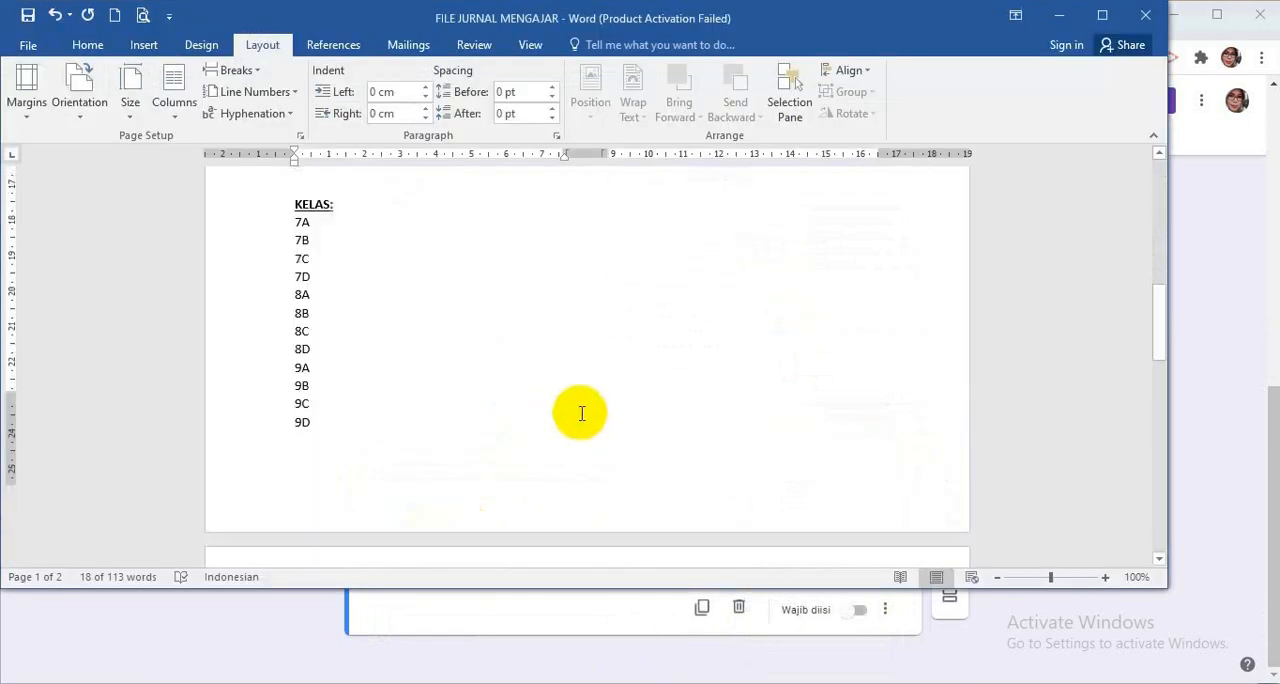
{"action": "scroll", "coordinate": [506, 316], "scroll_direction": "down", "scroll_amount": 1}
{"action": "scroll", "coordinate": [409, 189], "scroll_direction": "up", "scroll_amount": 2}
{"action": "left_click_drag", "start_coordinate": [297, 256], "coordinate": [332, 472]}
{"action": "key", "text": "ctrl+c"}
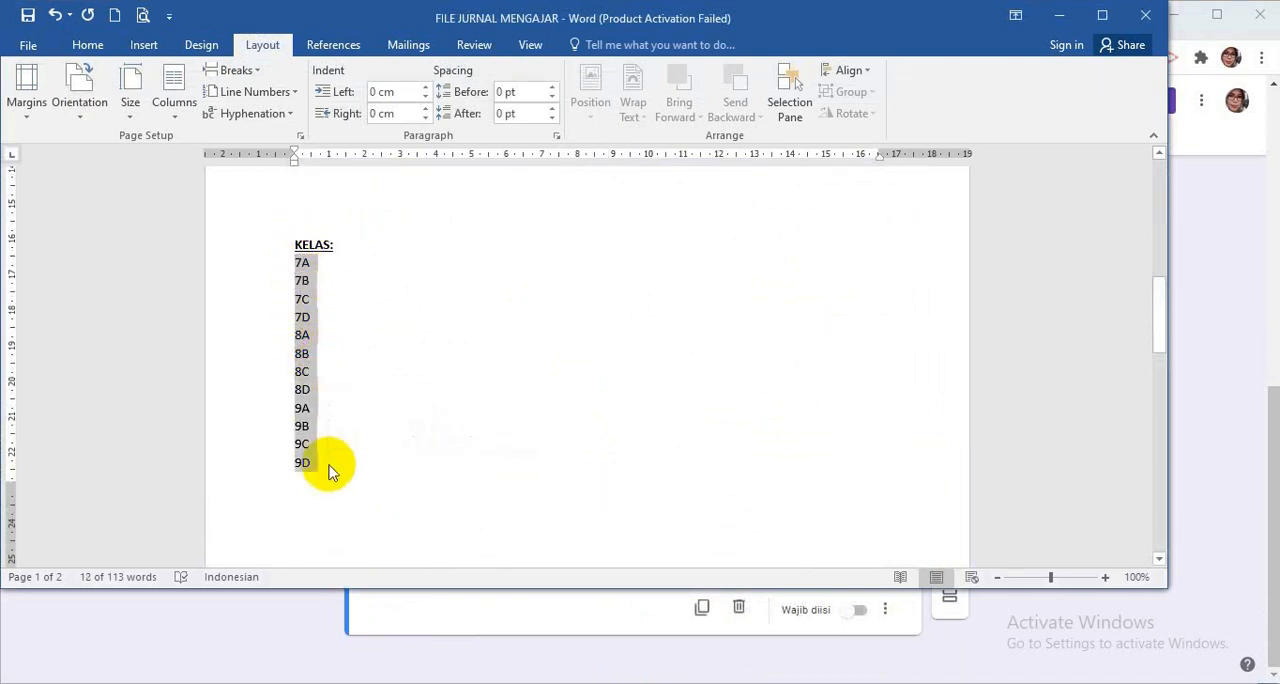
Back in the form, paste the copied classes as the KELAS YANG DIAJAR answer options and make the question required.
{"action": "left_click", "coordinate": [350, 612]}
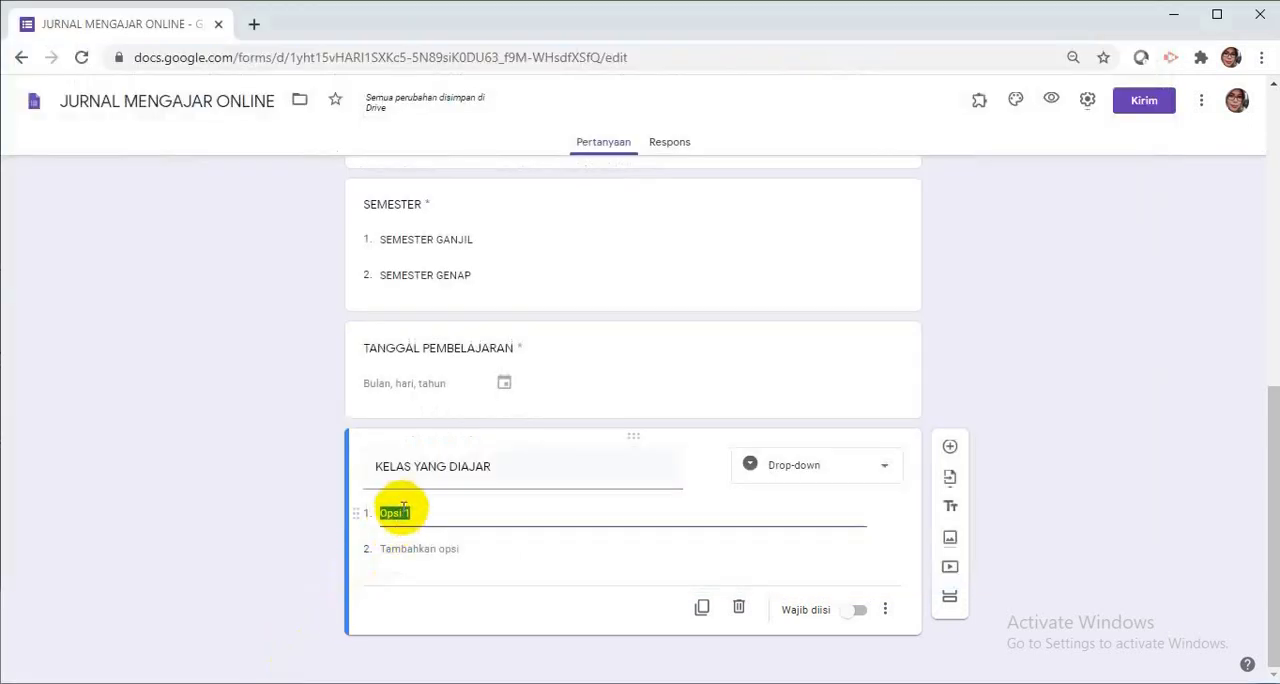
{"action": "key", "text": "ctrl+v"}
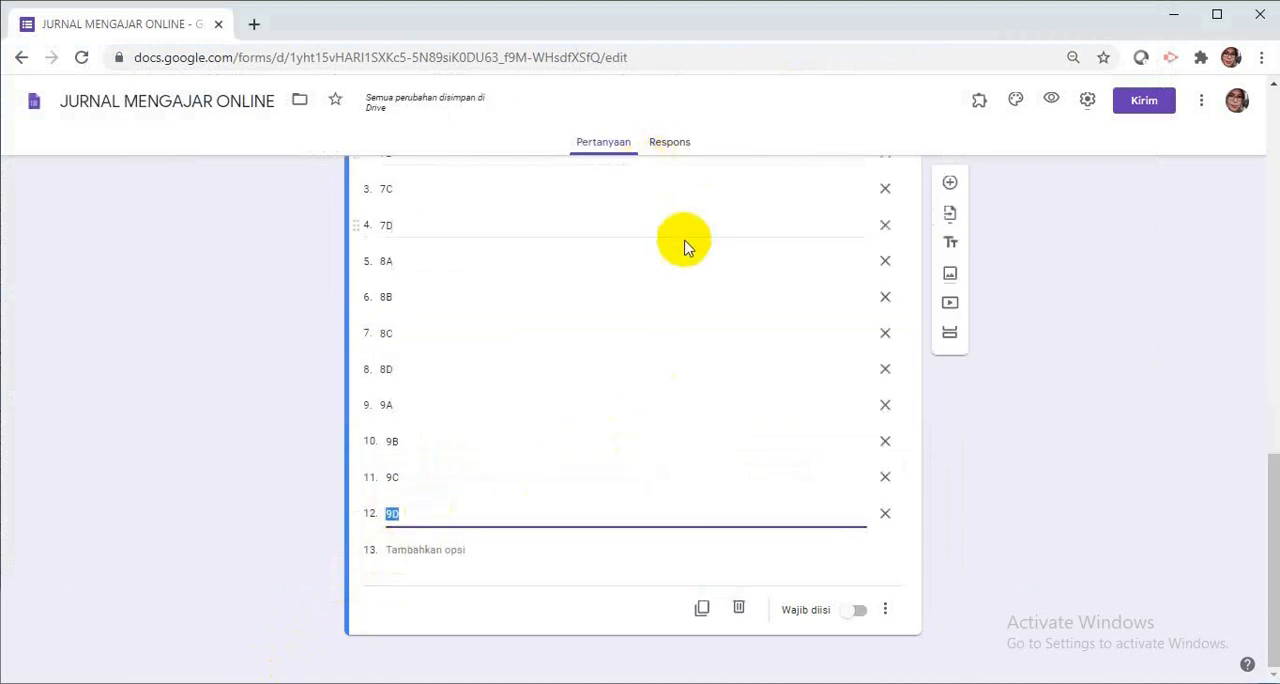
{"action": "left_click", "coordinate": [860, 612]}
{"action": "left_click", "coordinate": [860, 612]}
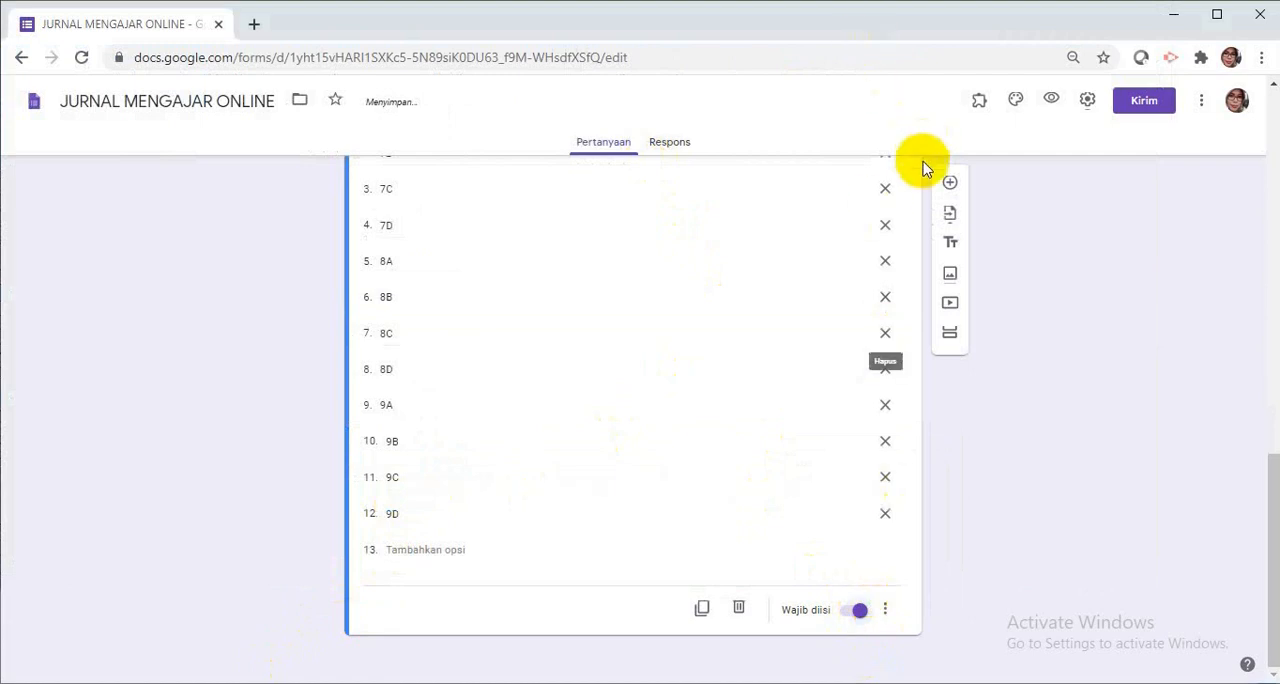
Add a new question titled "NAMA GURU" with the Drop-down answer type.
{"action": "left_click", "coordinate": [950, 185]}
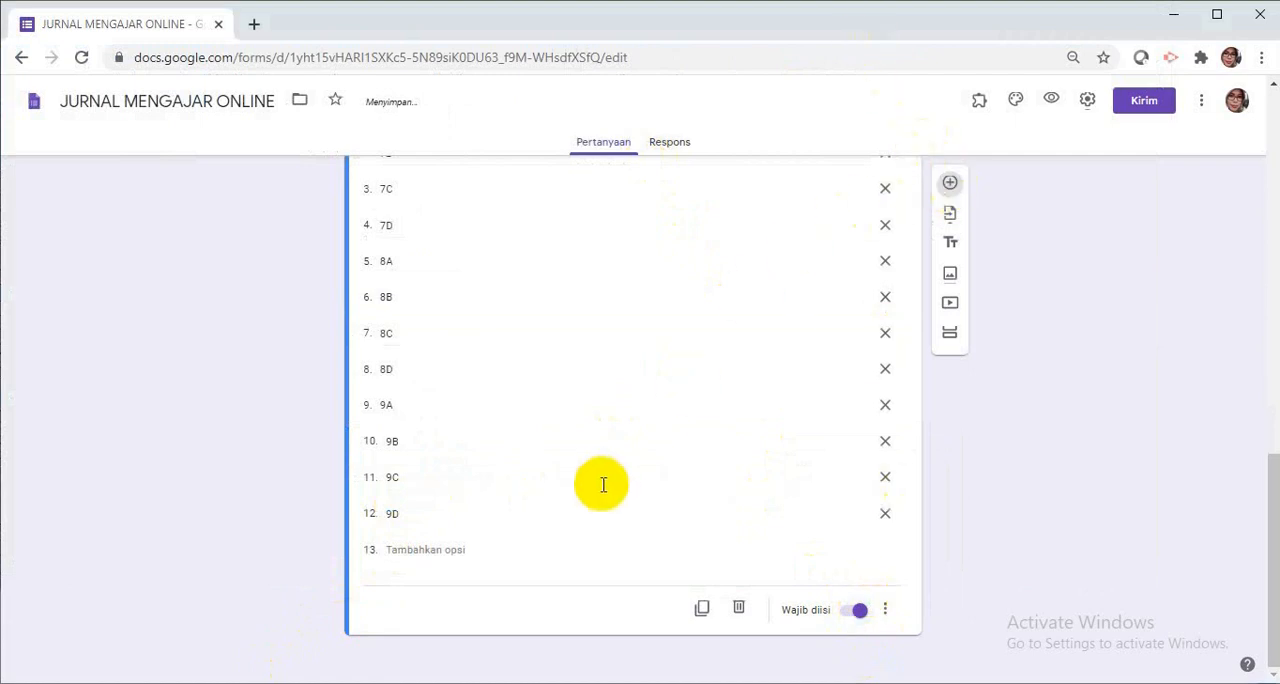
{"action": "type", "text": "NAMA G"}
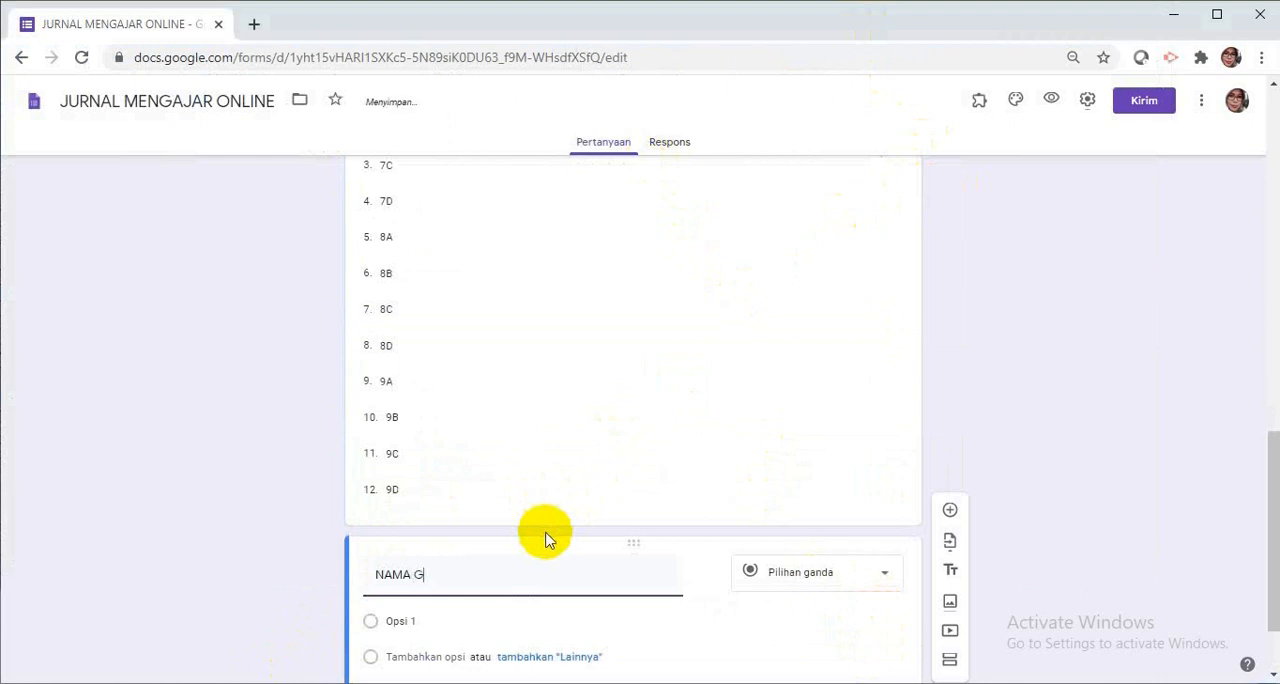
{"action": "type", "text": "URU"}
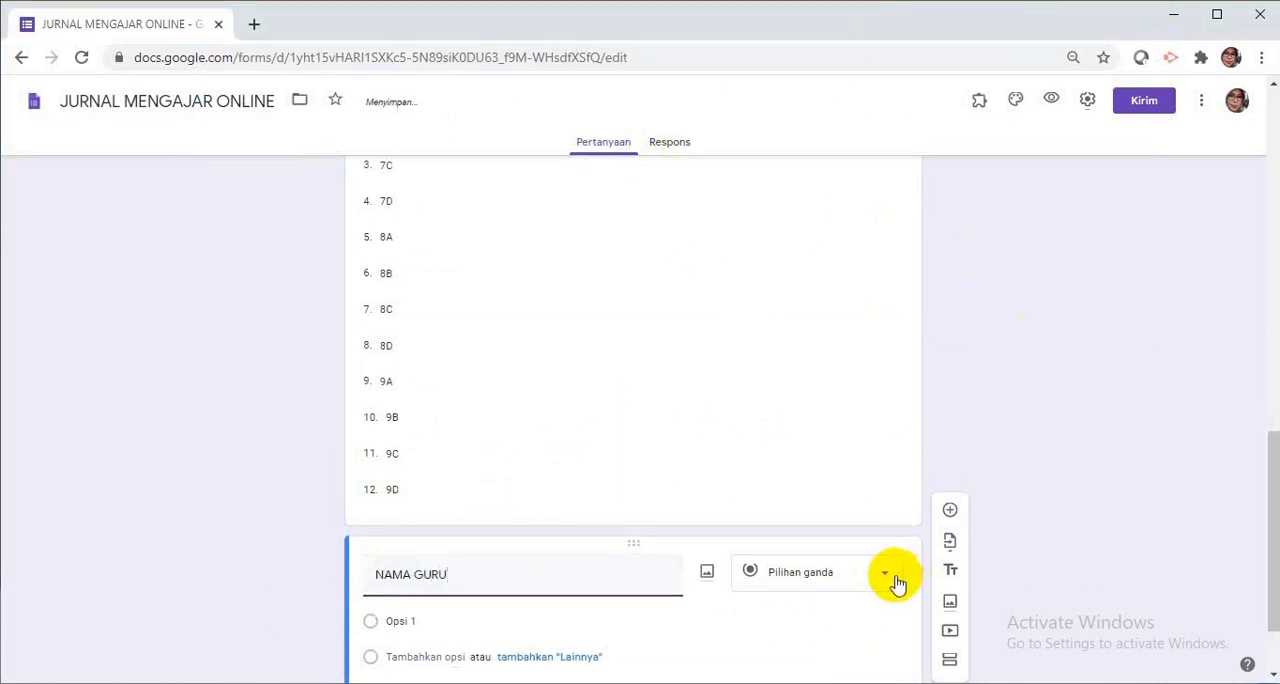
{"action": "left_click", "coordinate": [890, 576]}
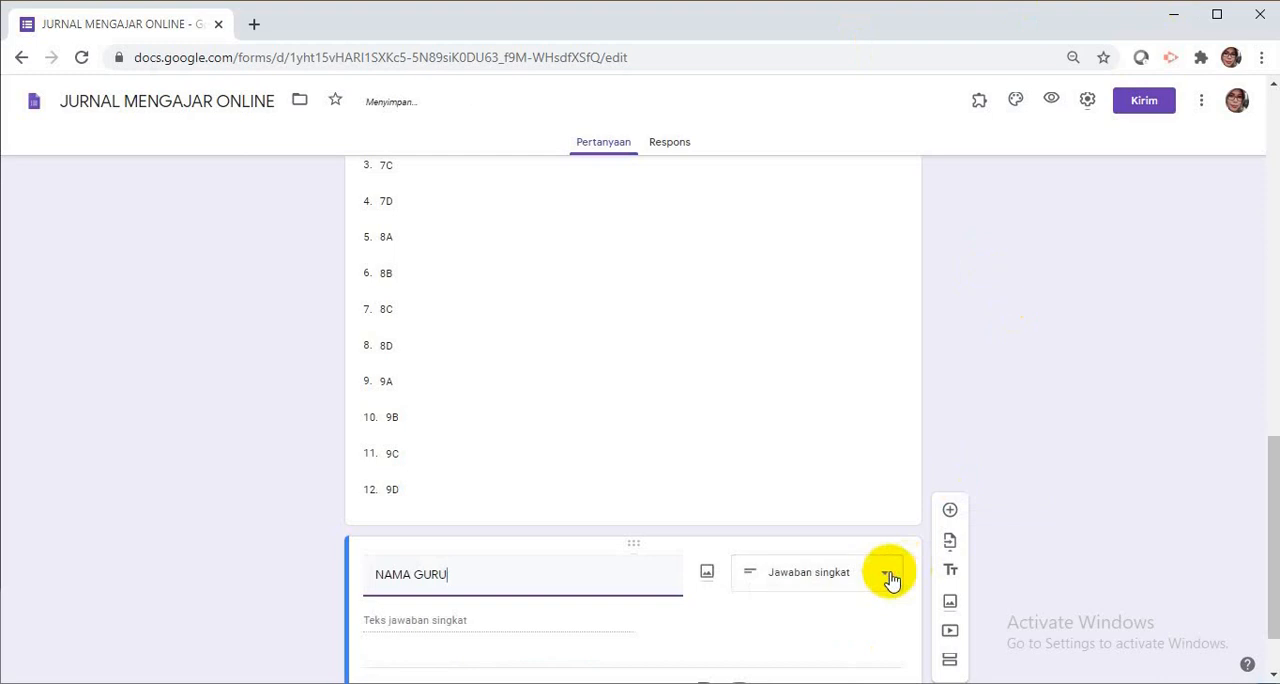
{"action": "left_click", "coordinate": [890, 577]}
{"action": "left_click", "coordinate": [892, 579]}
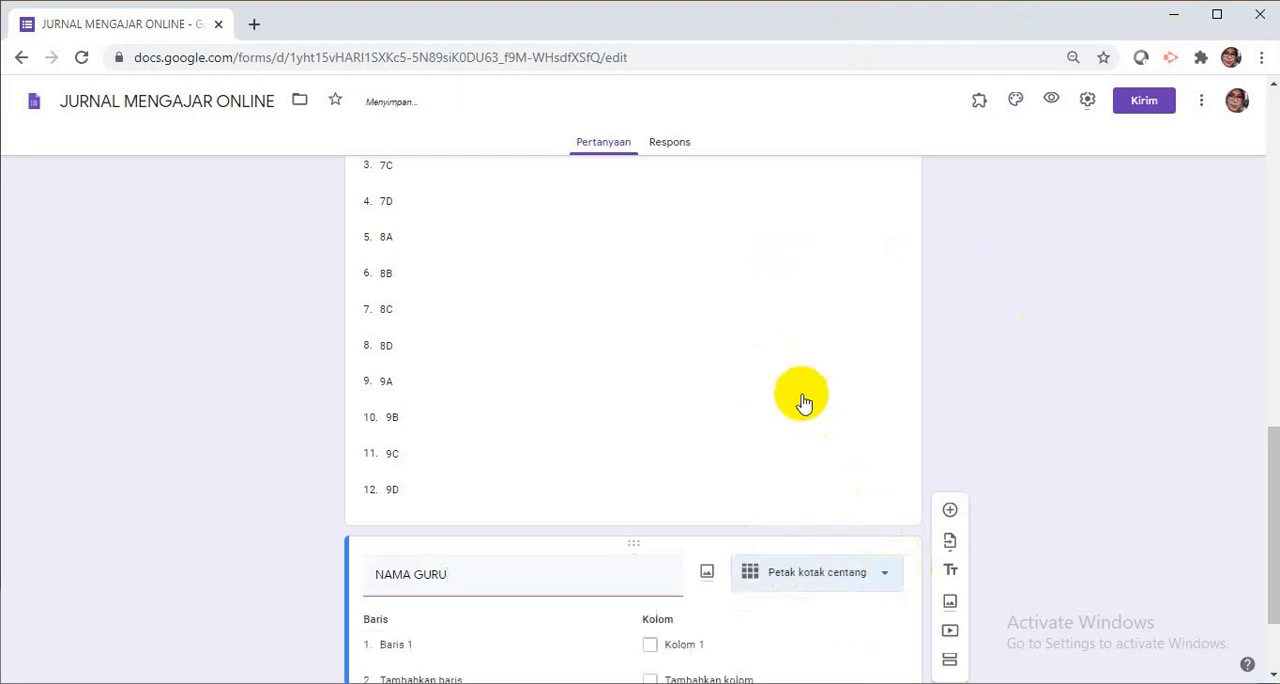
{"action": "left_click", "coordinate": [884, 579]}
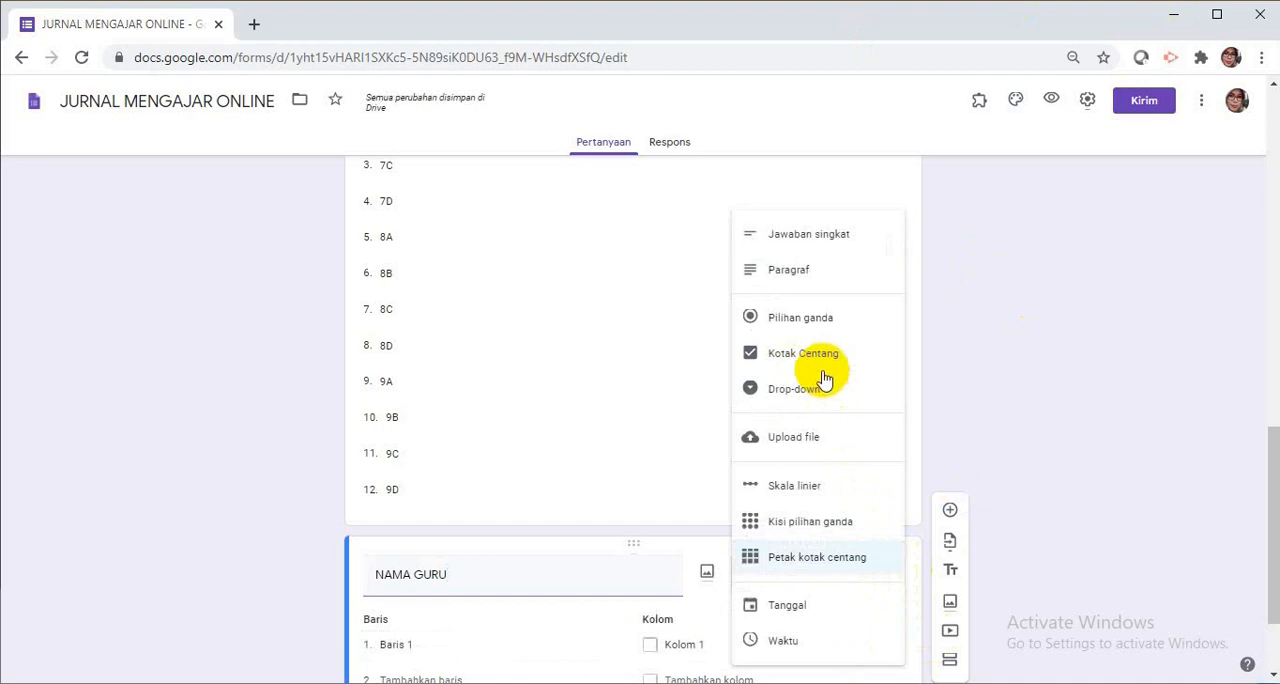
{"action": "left_click", "coordinate": [820, 392]}
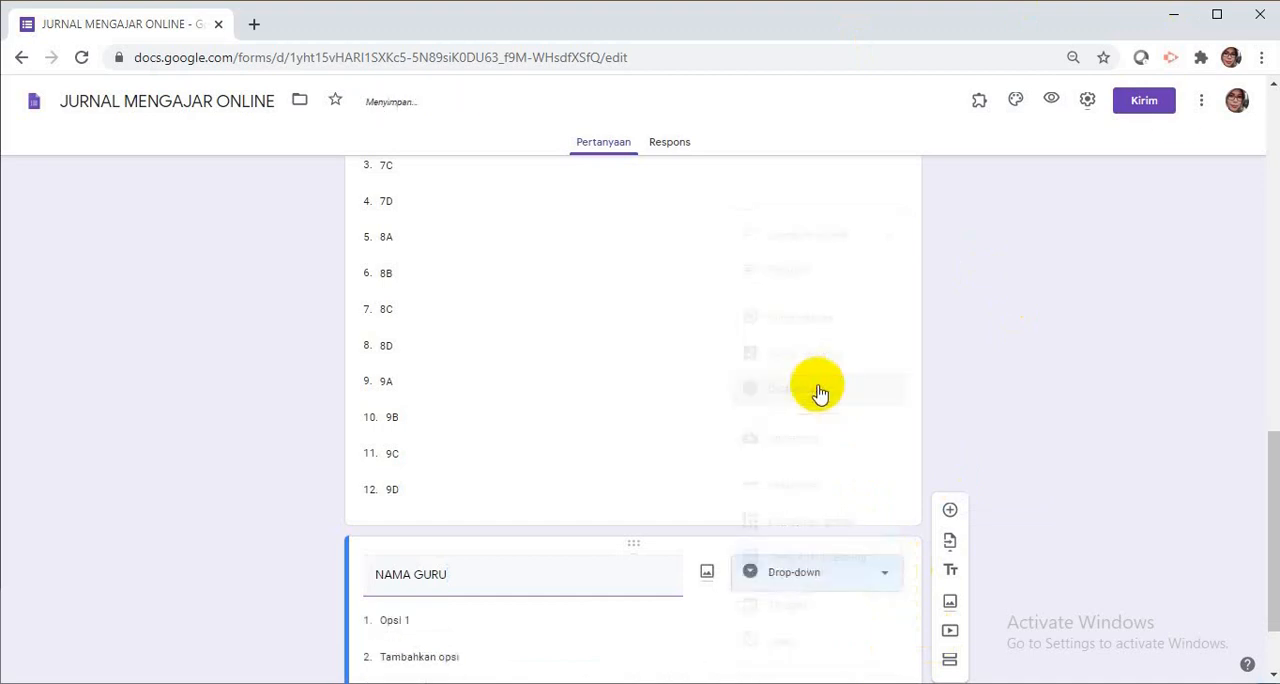
Select the first NAMA GURU option, switch to the Word document and copy the full list of teacher names under NAMA GURU.
{"action": "scroll", "coordinate": [910, 370], "scroll_direction": "down", "scroll_amount": 1}
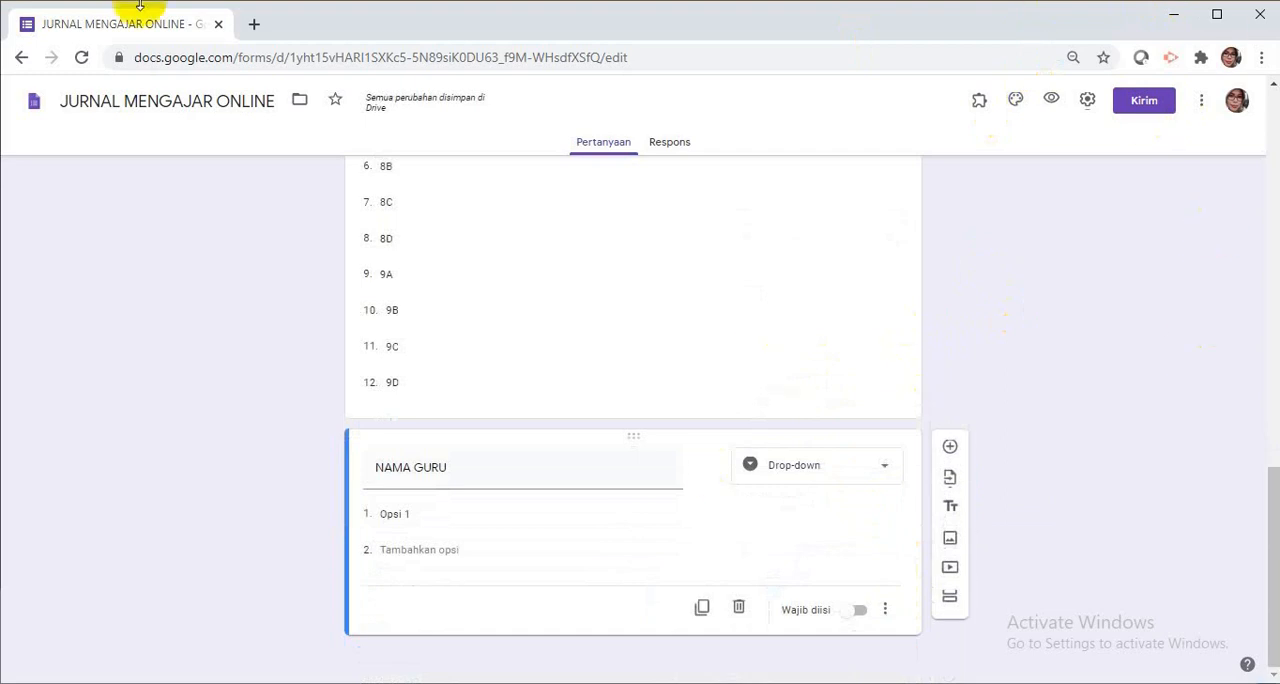
{"action": "left_click", "coordinate": [388, 512]}
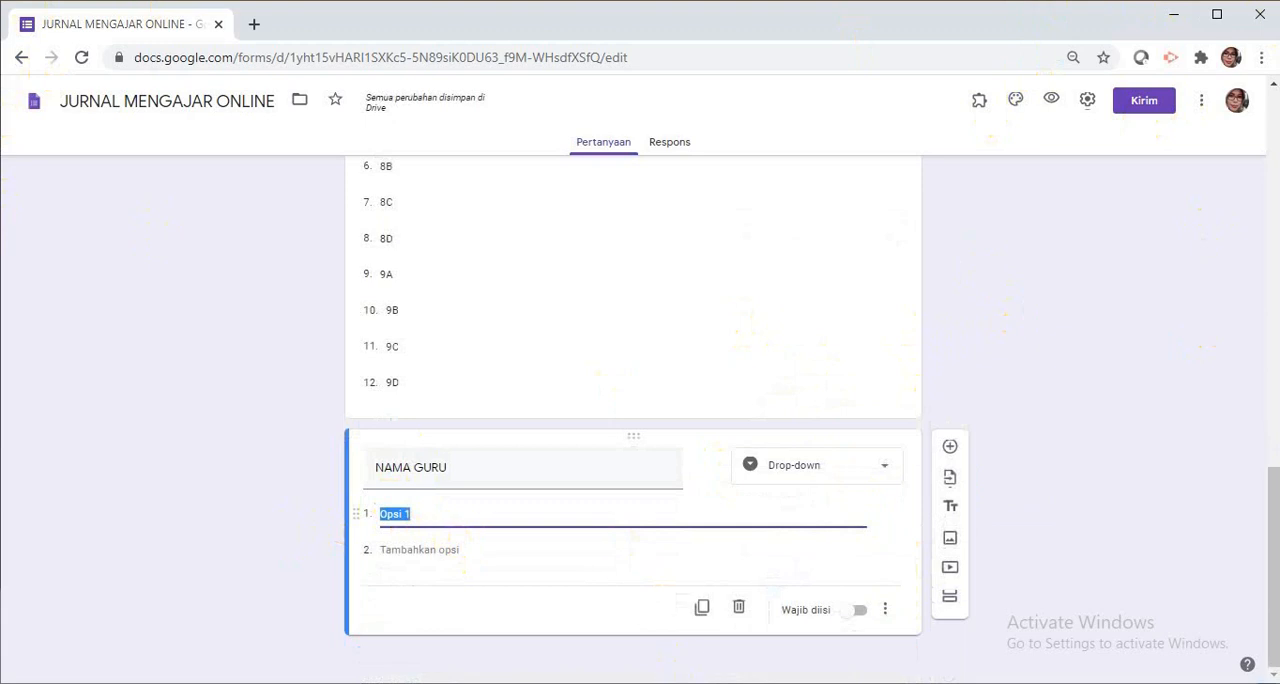
{"action": "key", "text": "alt+Tab"}
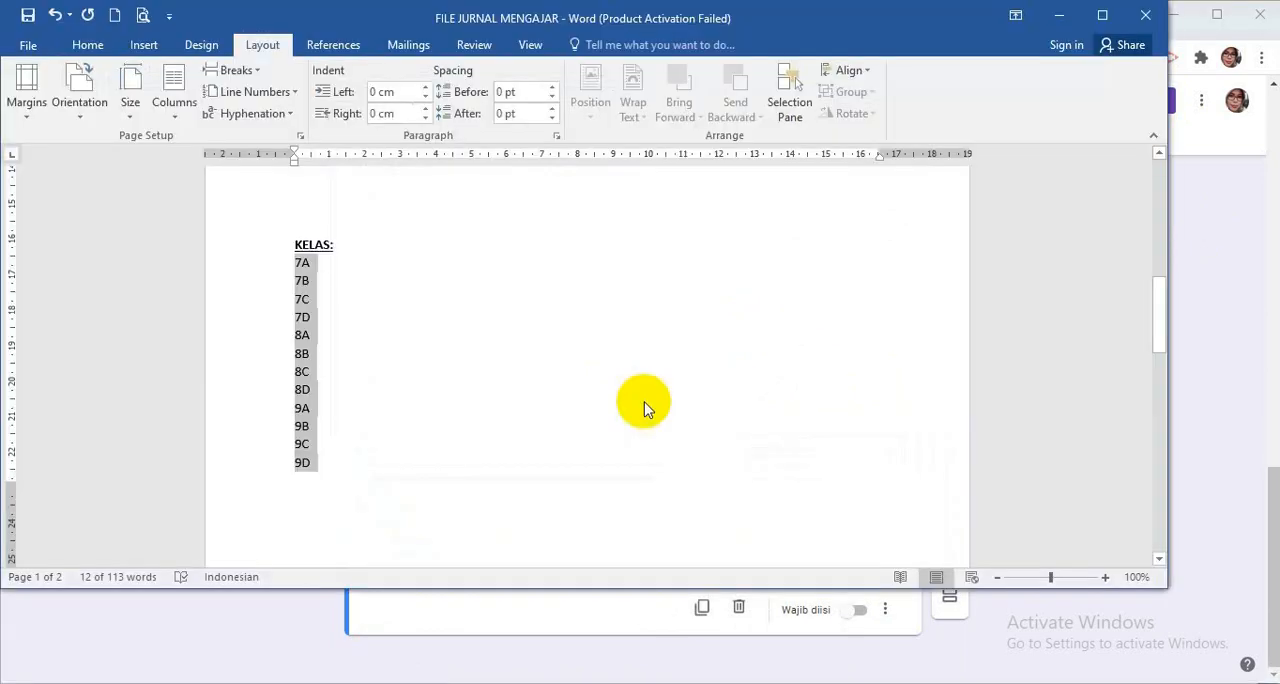
{"action": "scroll", "coordinate": [644, 408], "scroll_direction": "up", "scroll_amount": 12}
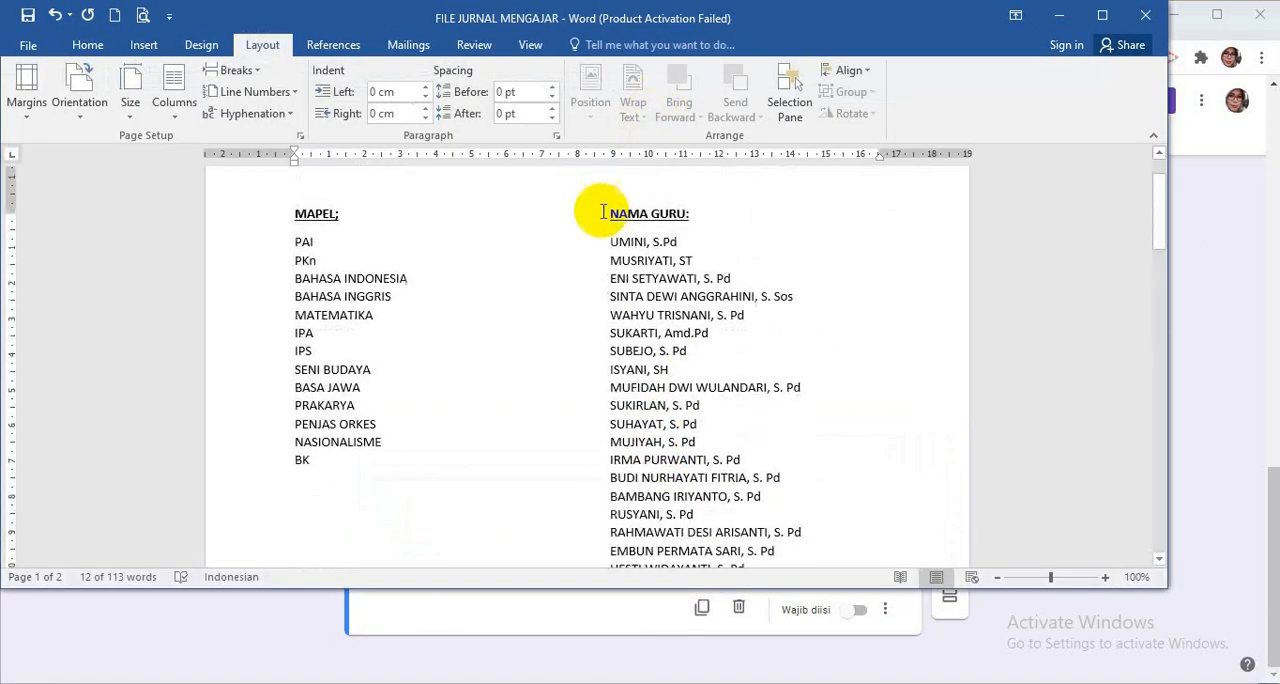
{"action": "left_click_drag", "start_coordinate": [607, 249], "coordinate": [790, 452]}
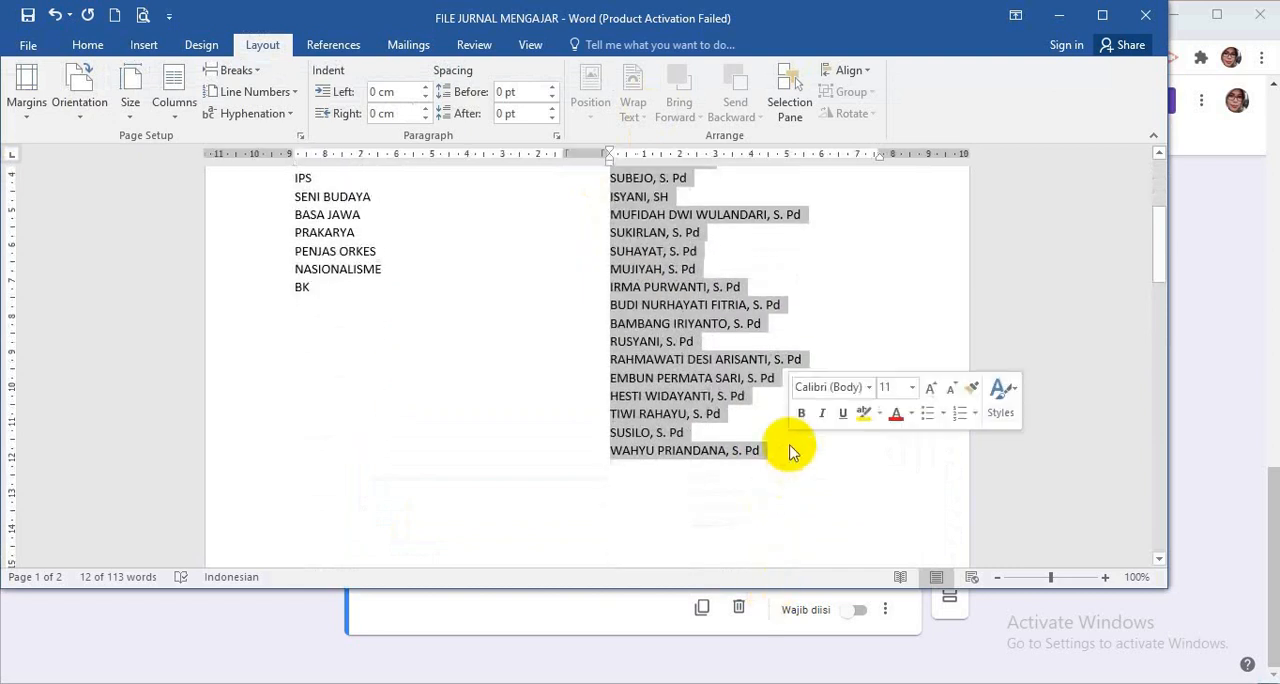
{"action": "key", "text": "ctrl+c"}
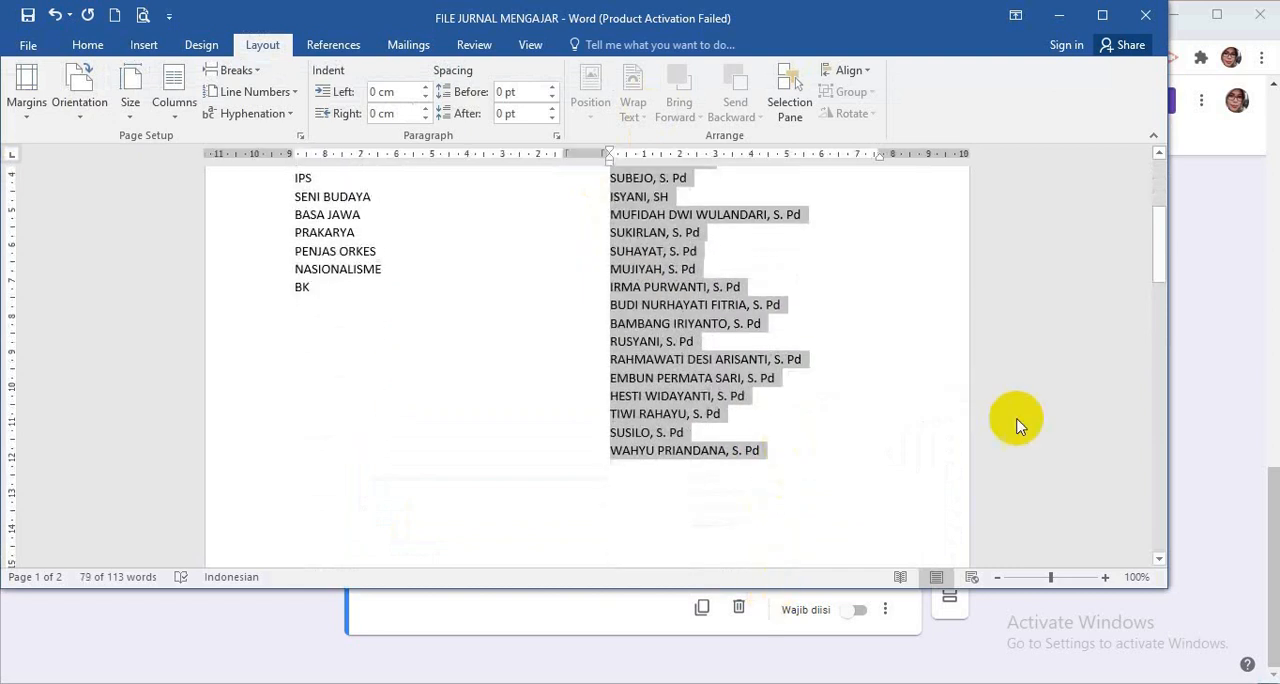
Return to the form, paste the copied teacher names as the NAMA GURU answer options and make the question required.
{"action": "left_click", "coordinate": [346, 665]}
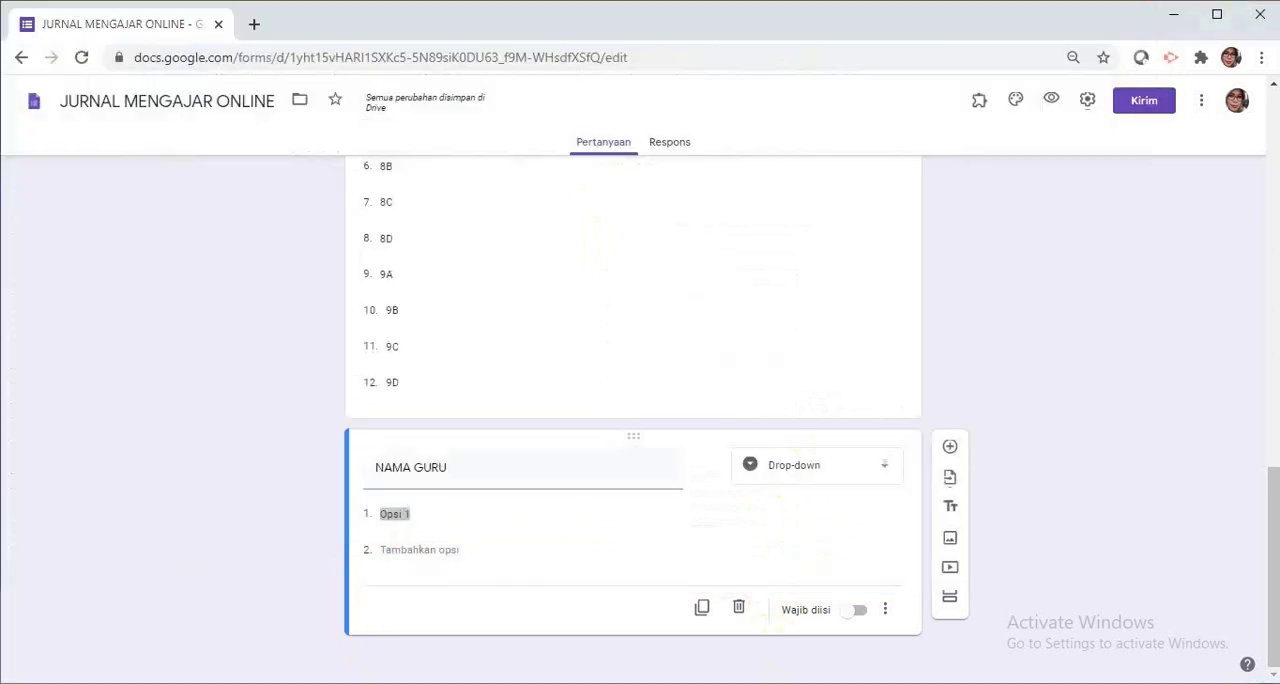
{"action": "left_click", "coordinate": [404, 515]}
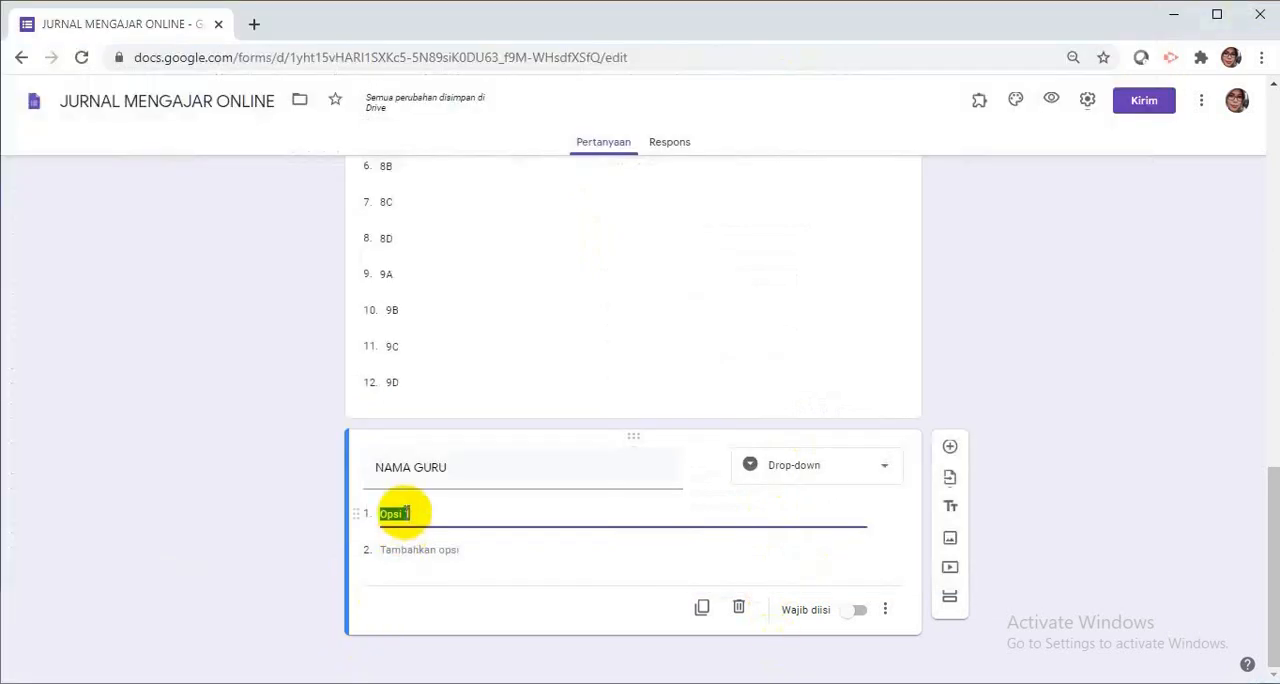
{"action": "key", "text": "ctrl+v"}
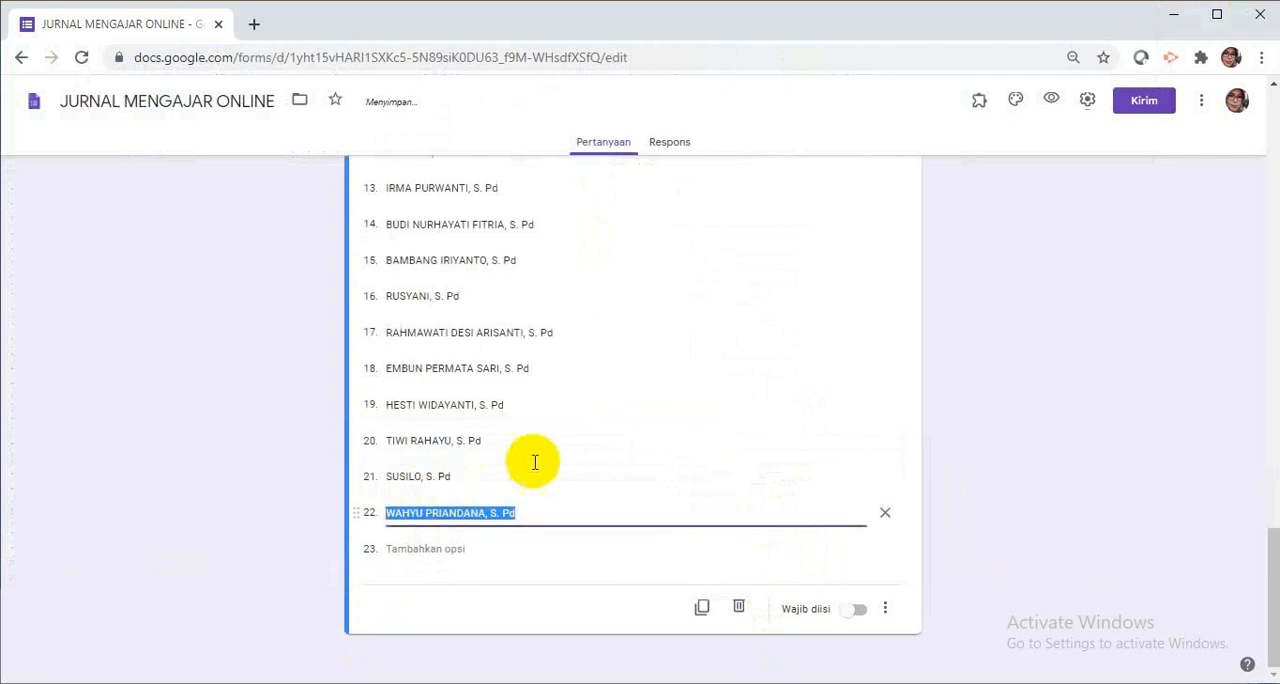
{"action": "left_click", "coordinate": [858, 612]}
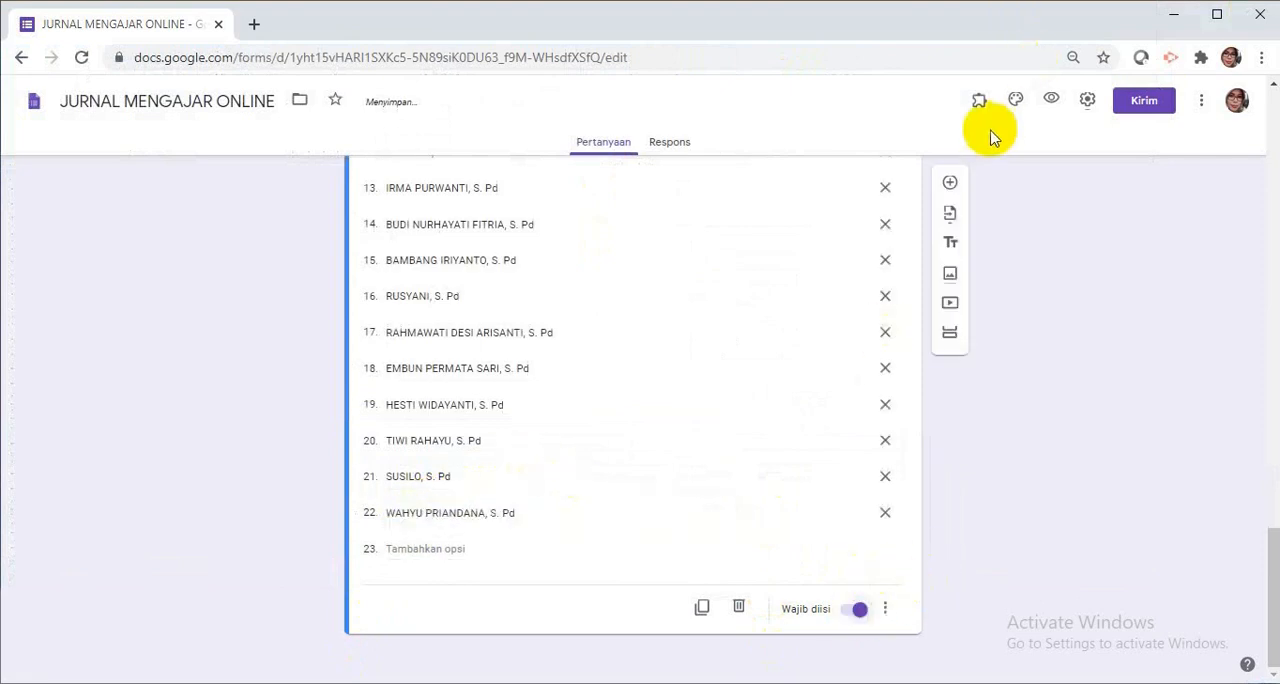
Add a new question titled "MATERI AJAR" with the Jawaban singkat answer type and make it required.
{"action": "left_click", "coordinate": [951, 185]}
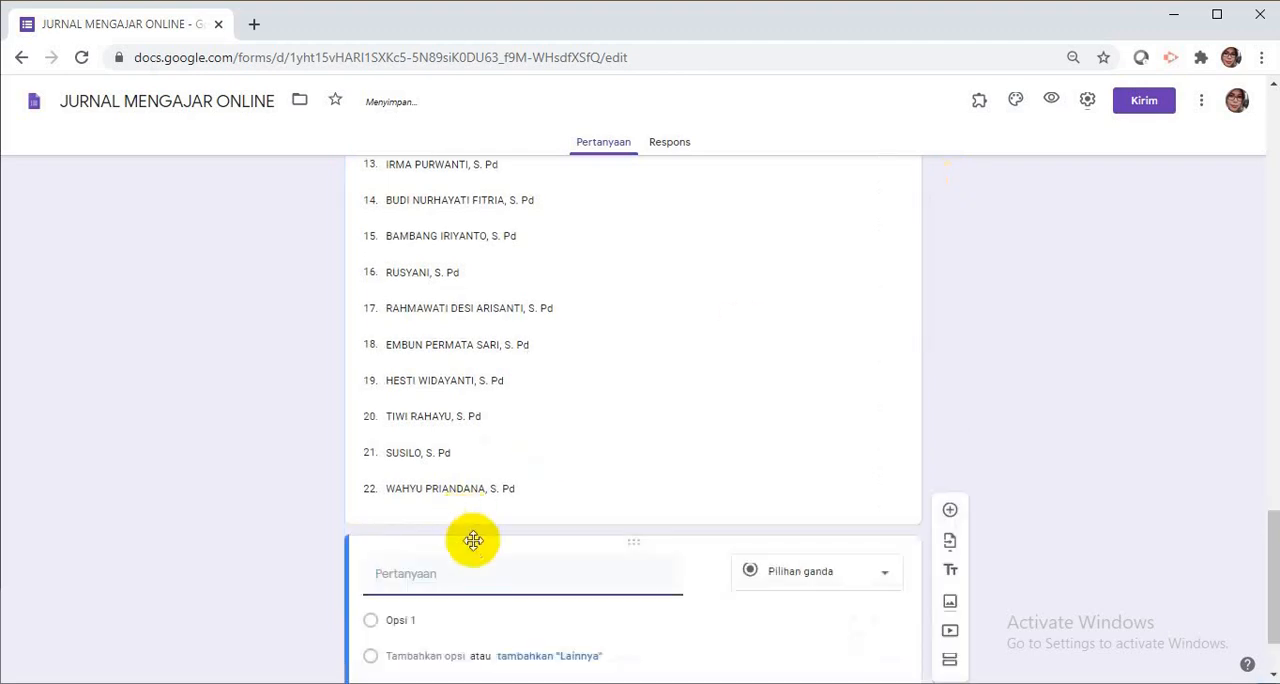
{"action": "type", "text": "MATE"}
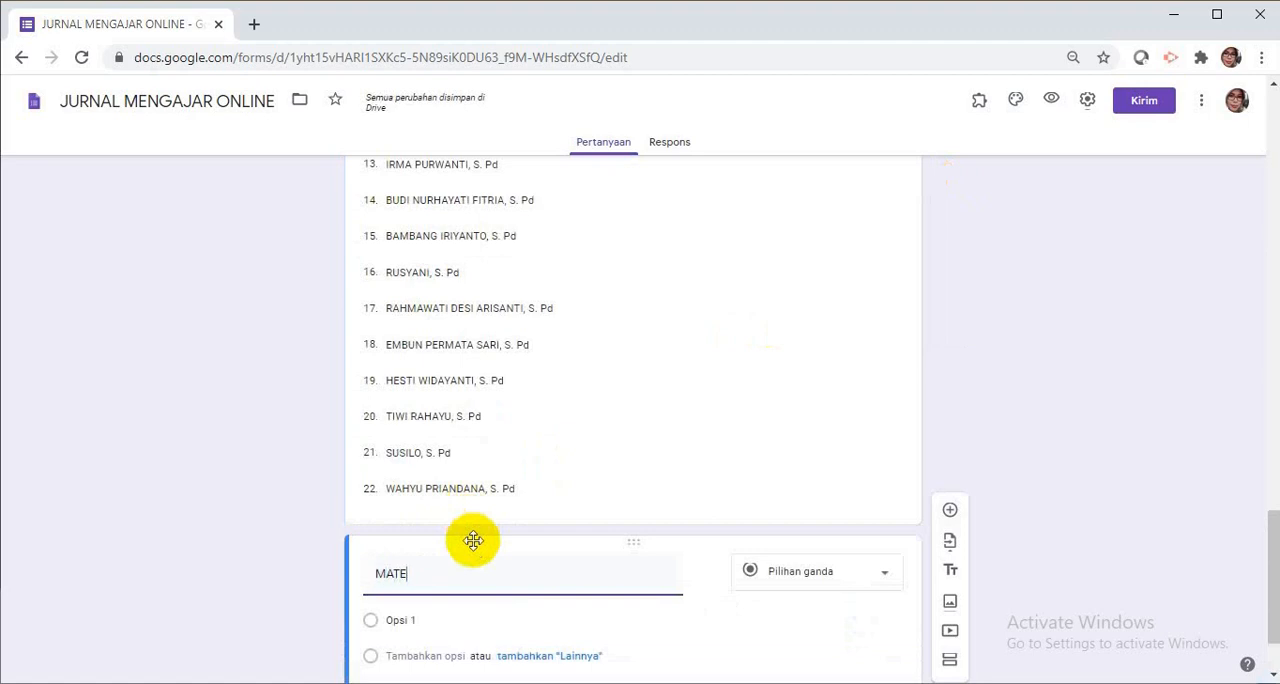
{"action": "type", "text": "RI"}
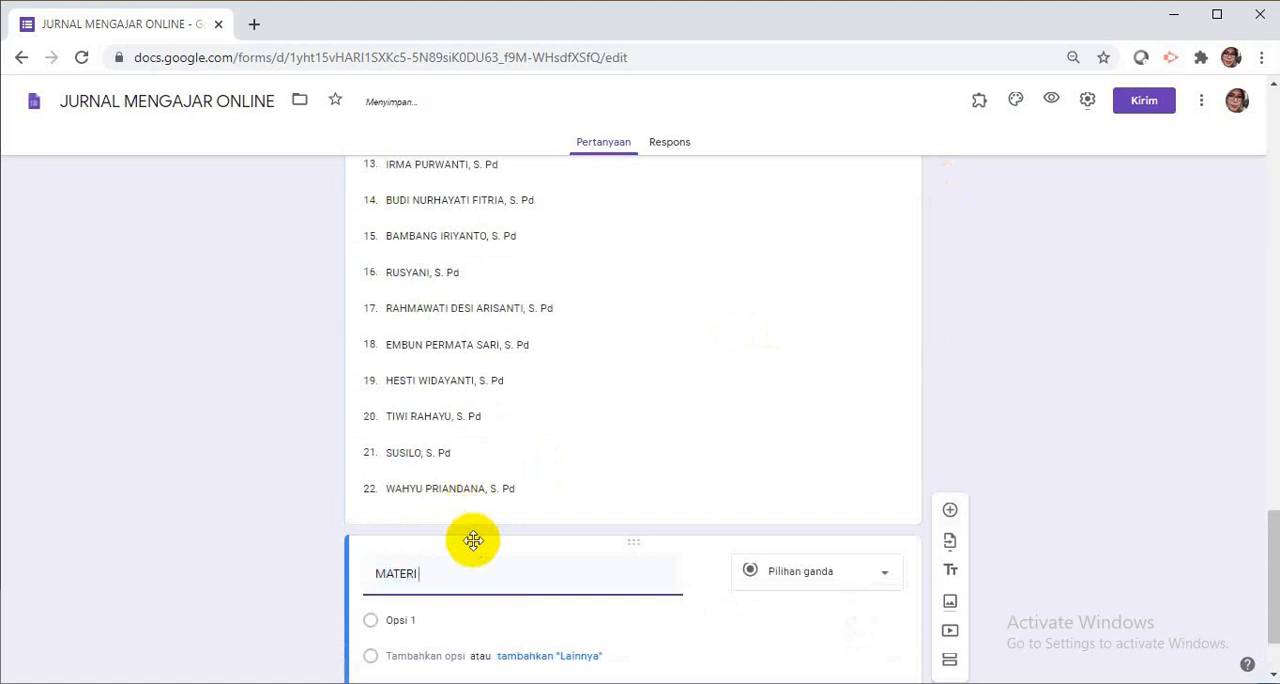
{"action": "type", "text": " AJAR"}
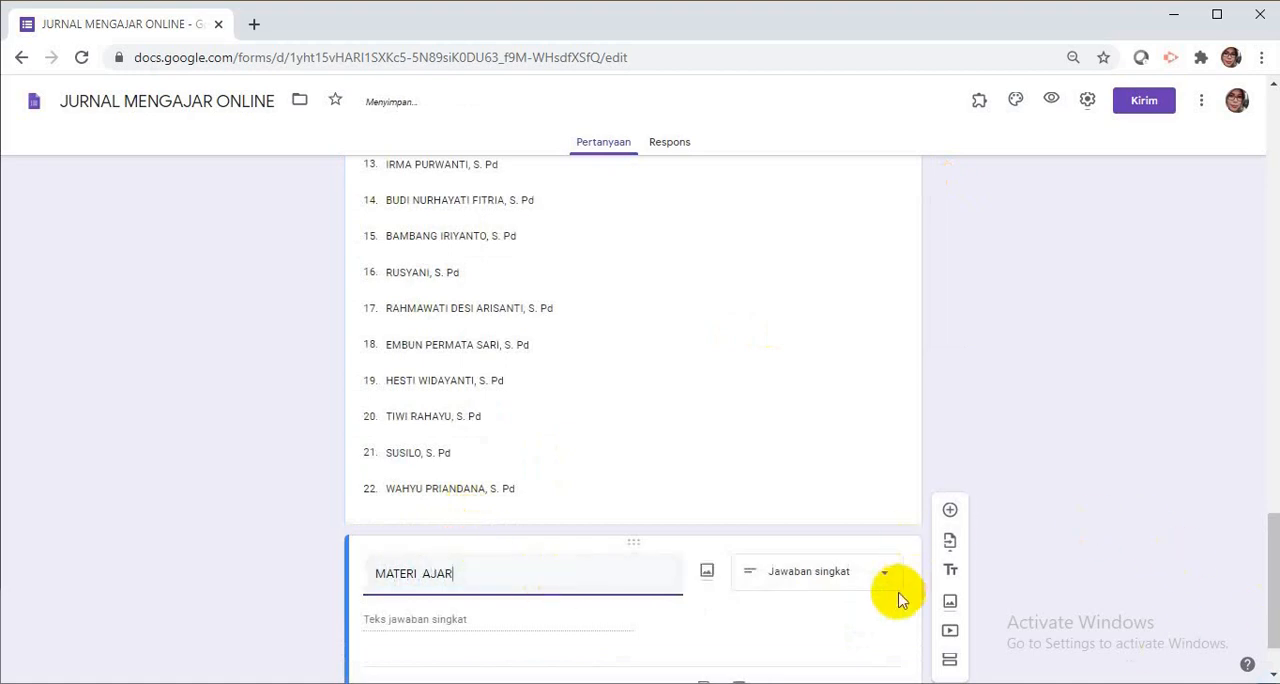
{"action": "scroll", "coordinate": [889, 591], "scroll_direction": "down", "scroll_amount": 1}
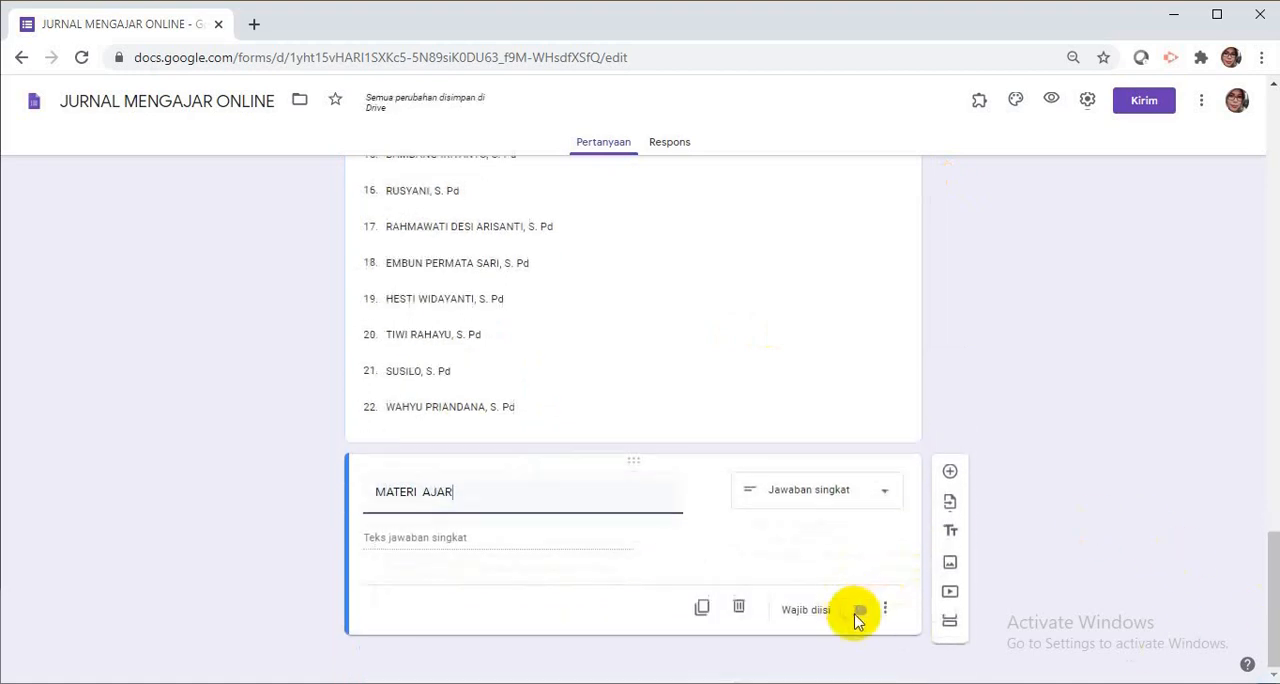
{"action": "left_click", "coordinate": [860, 612]}
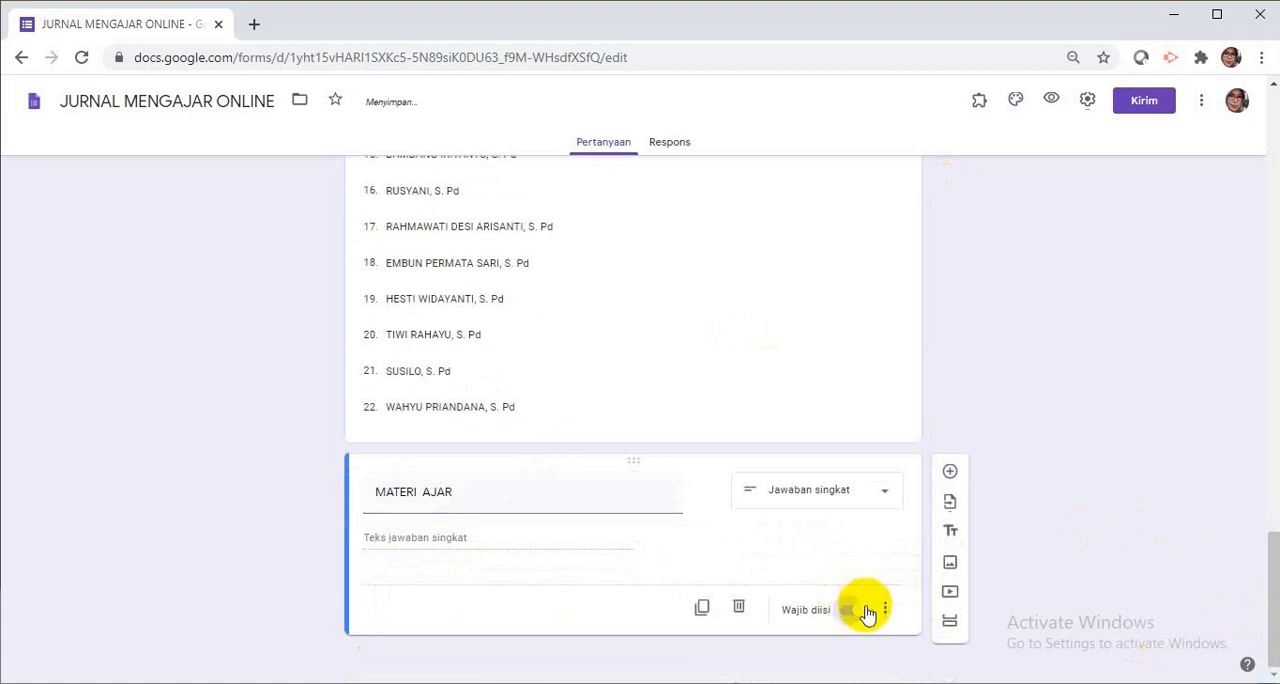
Add a new question titled "URAIAN KEGIATAN" with the Paragraf answer type and make it required.
{"action": "left_click", "coordinate": [950, 474]}
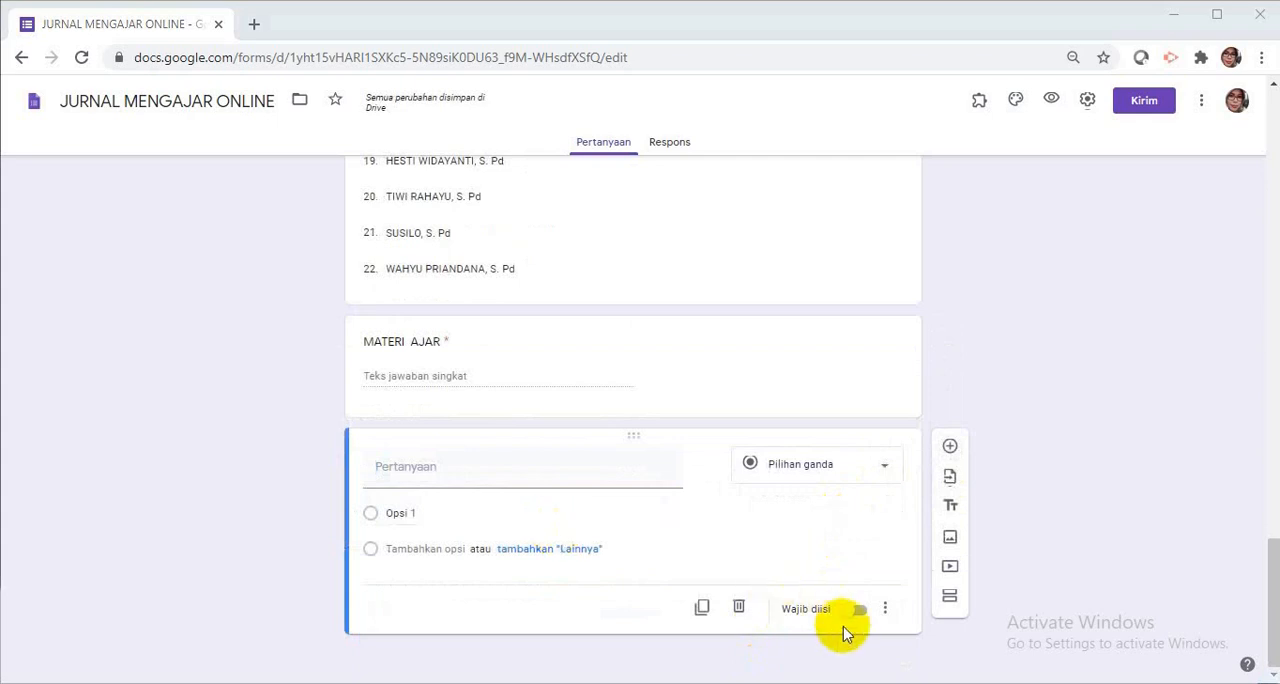
{"action": "left_click", "coordinate": [480, 464]}
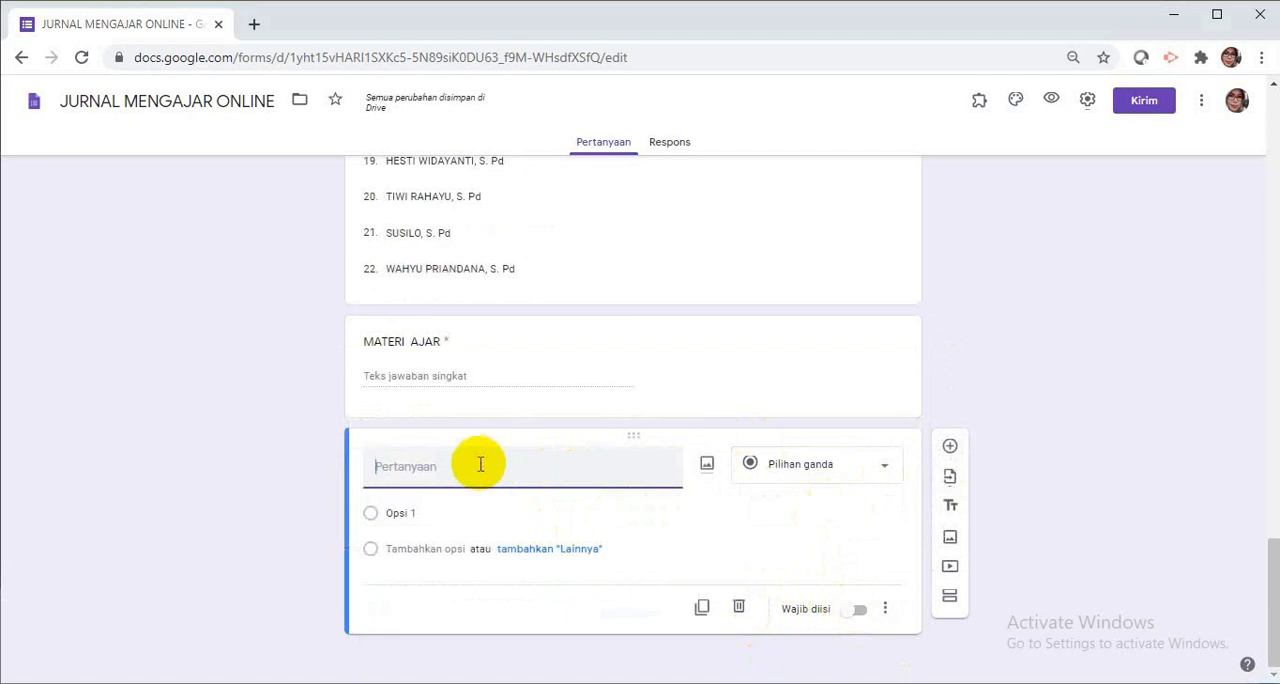
{"action": "type", "text": "URAIAN KEGIATAN"}
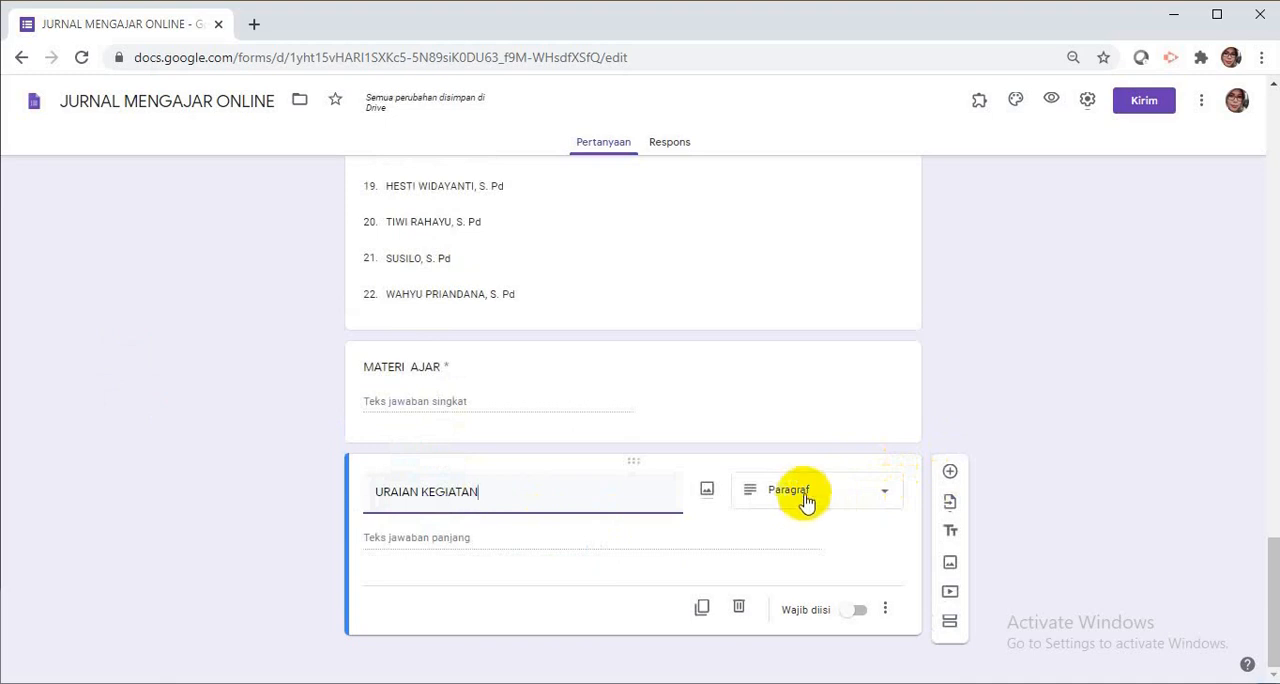
{"action": "left_click", "coordinate": [861, 612]}
{"action": "left_click", "coordinate": [862, 610]}
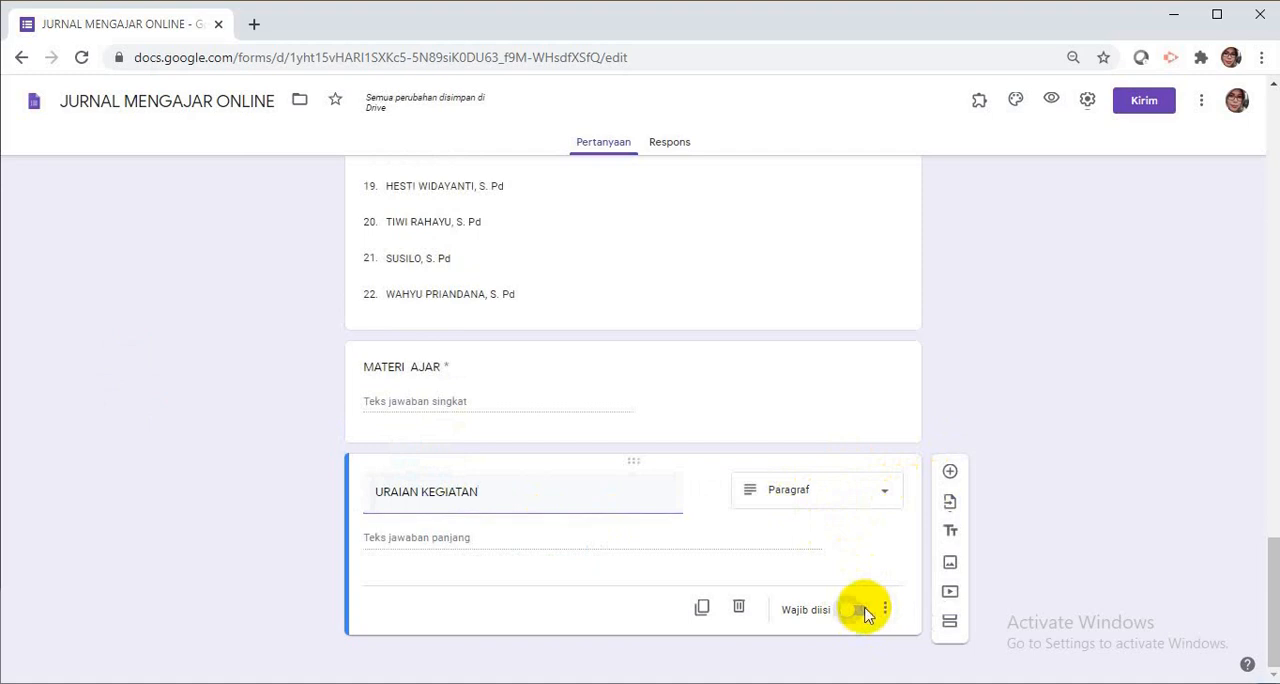
Add a new question titled "ABSEN SISWA", set its answer type to Paragraf and make it required.
{"action": "left_click", "coordinate": [949, 472]}
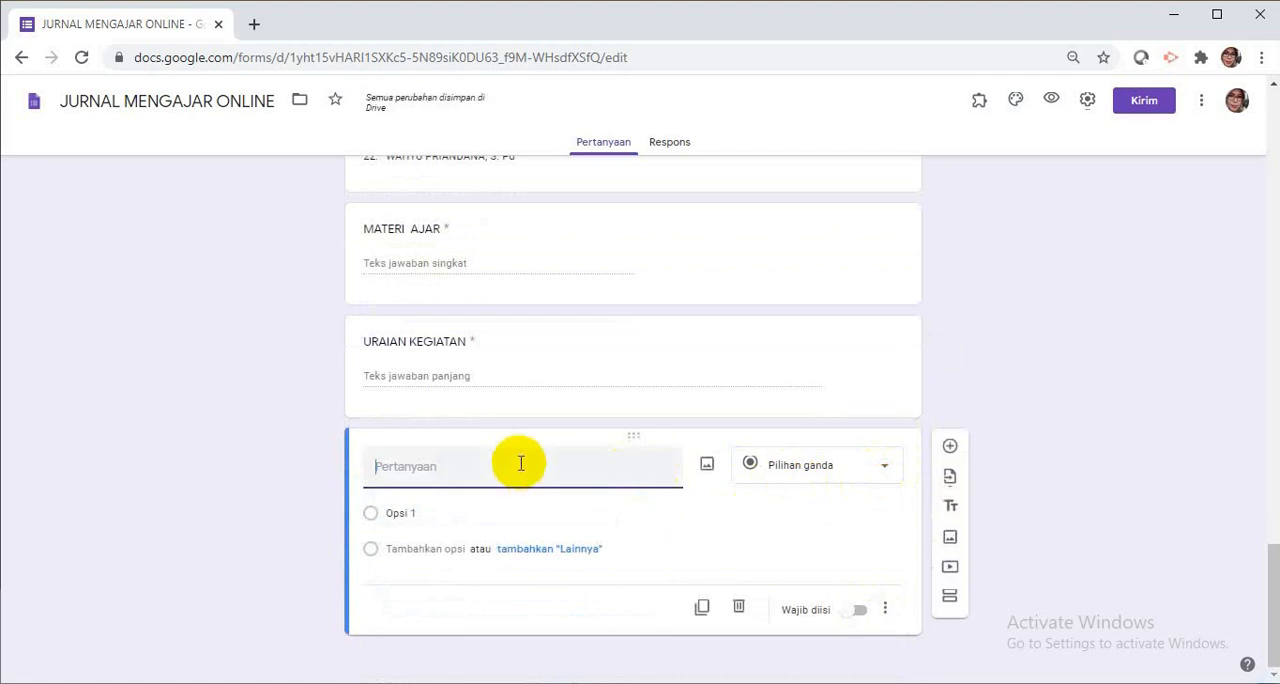
{"action": "type", "text": "ABSEN "}
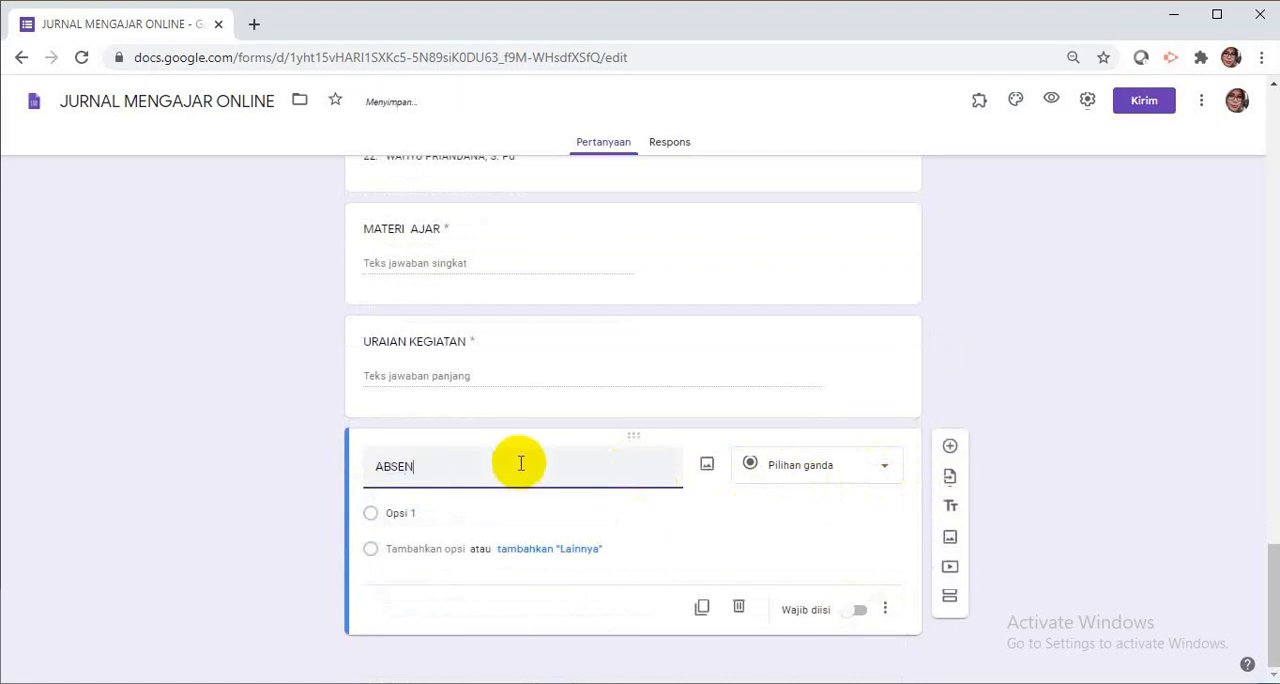
{"action": "type", "text": "SISWA"}
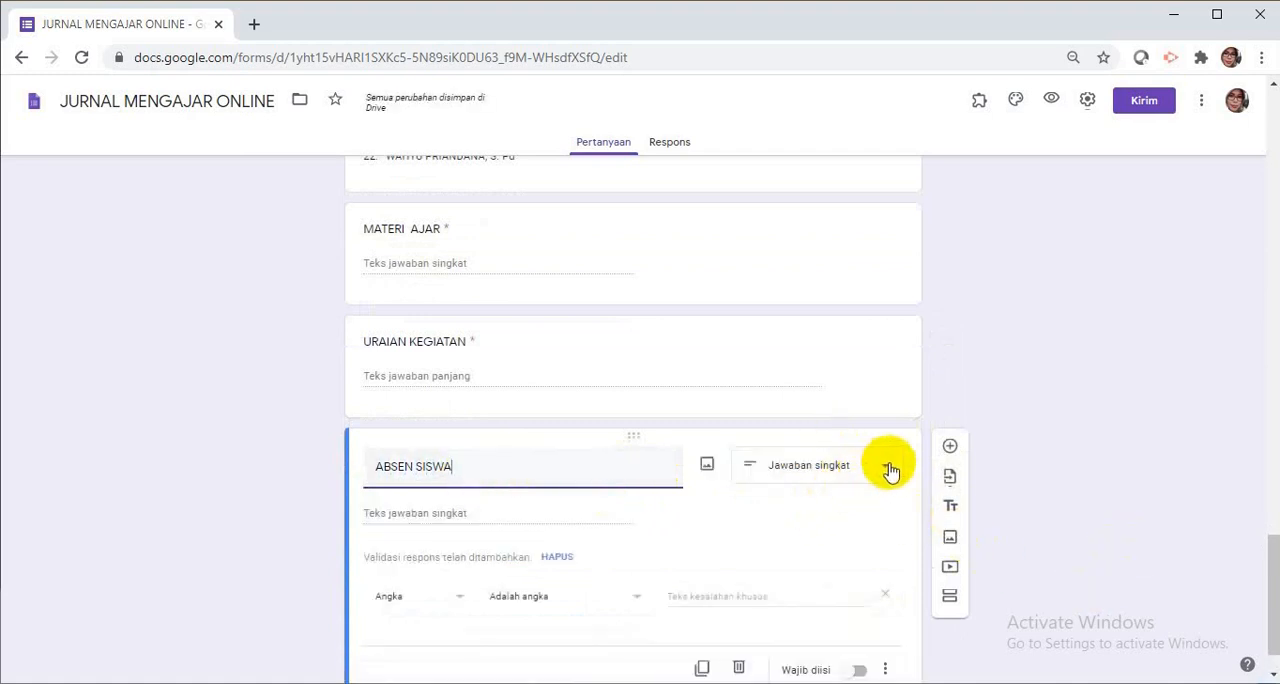
{"action": "left_click", "coordinate": [888, 468]}
{"action": "left_click", "coordinate": [769, 280]}
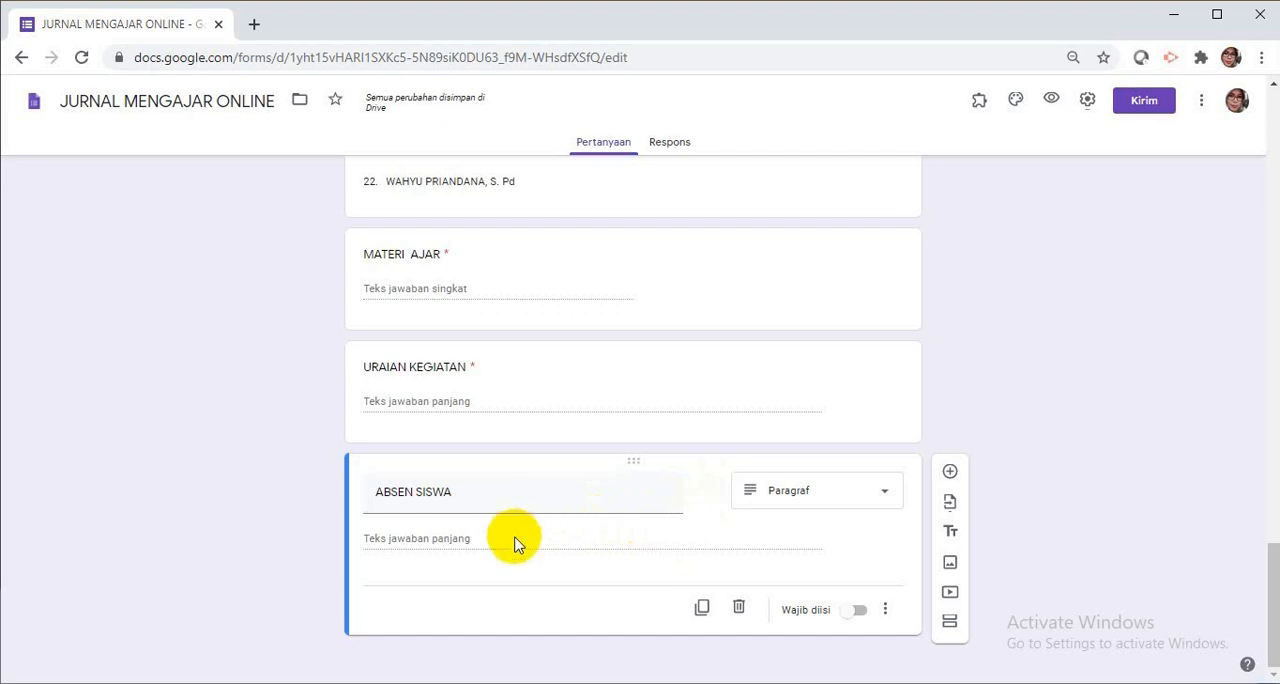
{"action": "left_click", "coordinate": [860, 611]}
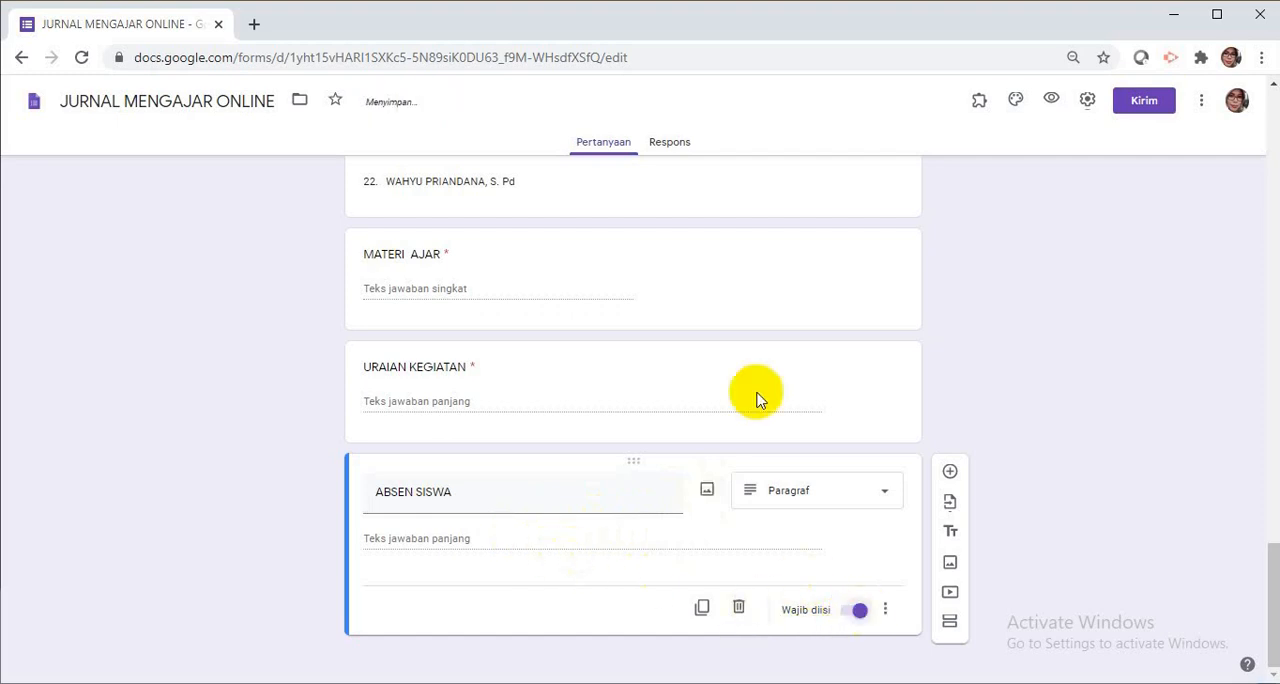
Review the form's questions from MATA PELAJARAN through ABSEN SISWA.
{"action": "scroll", "coordinate": [755, 460], "scroll_direction": "up", "scroll_amount": 7}
{"action": "scroll", "coordinate": [755, 478], "scroll_direction": "up", "scroll_amount": 15}
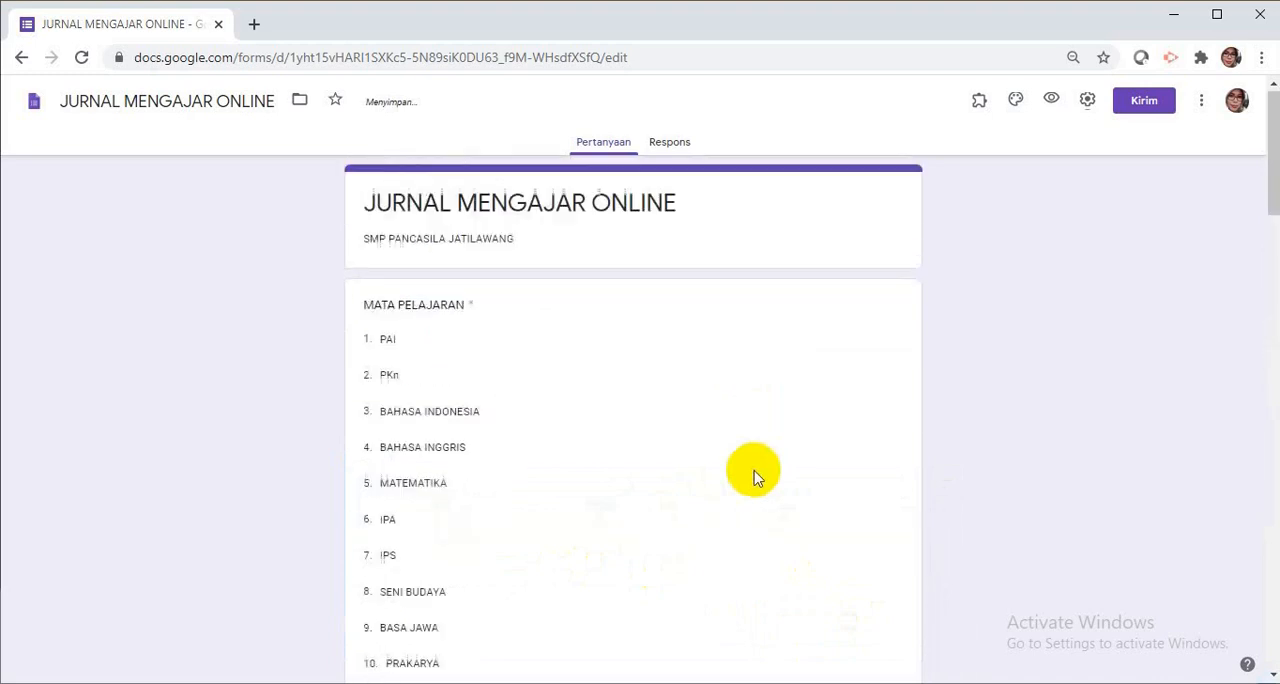
{"action": "scroll", "coordinate": [755, 478], "scroll_direction": "down", "scroll_amount": 20}
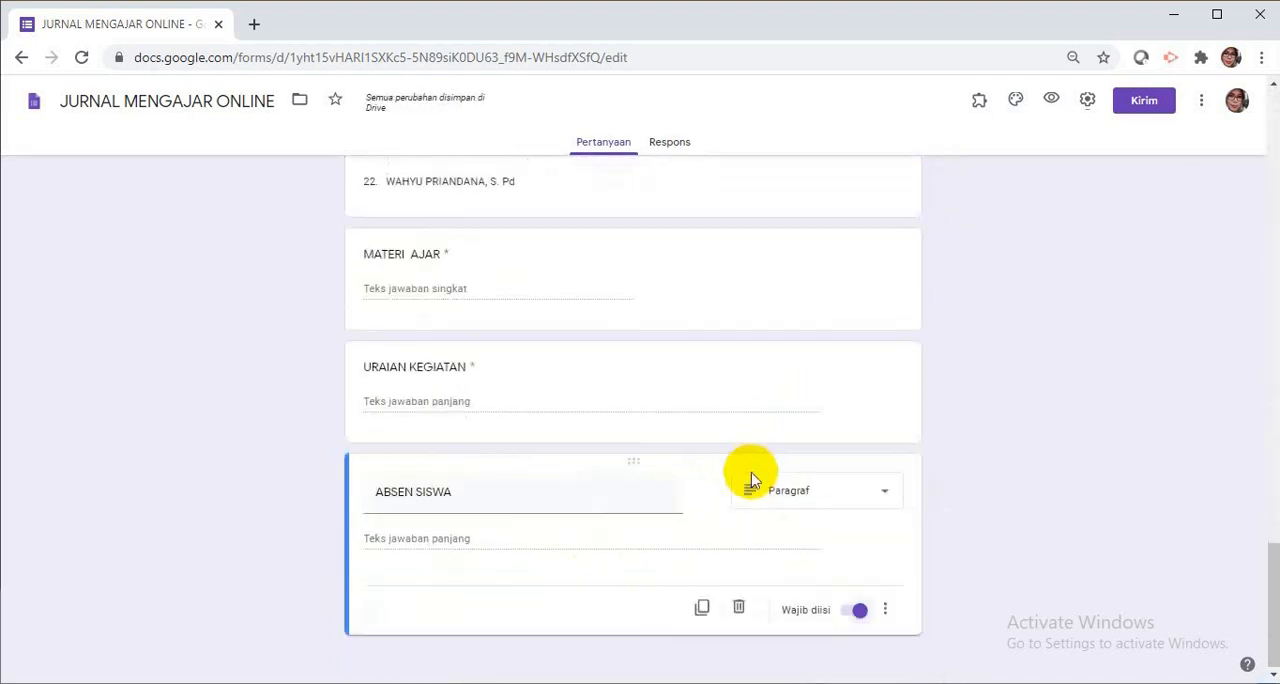
{"action": "scroll", "coordinate": [755, 478], "scroll_direction": "up", "scroll_amount": 20}
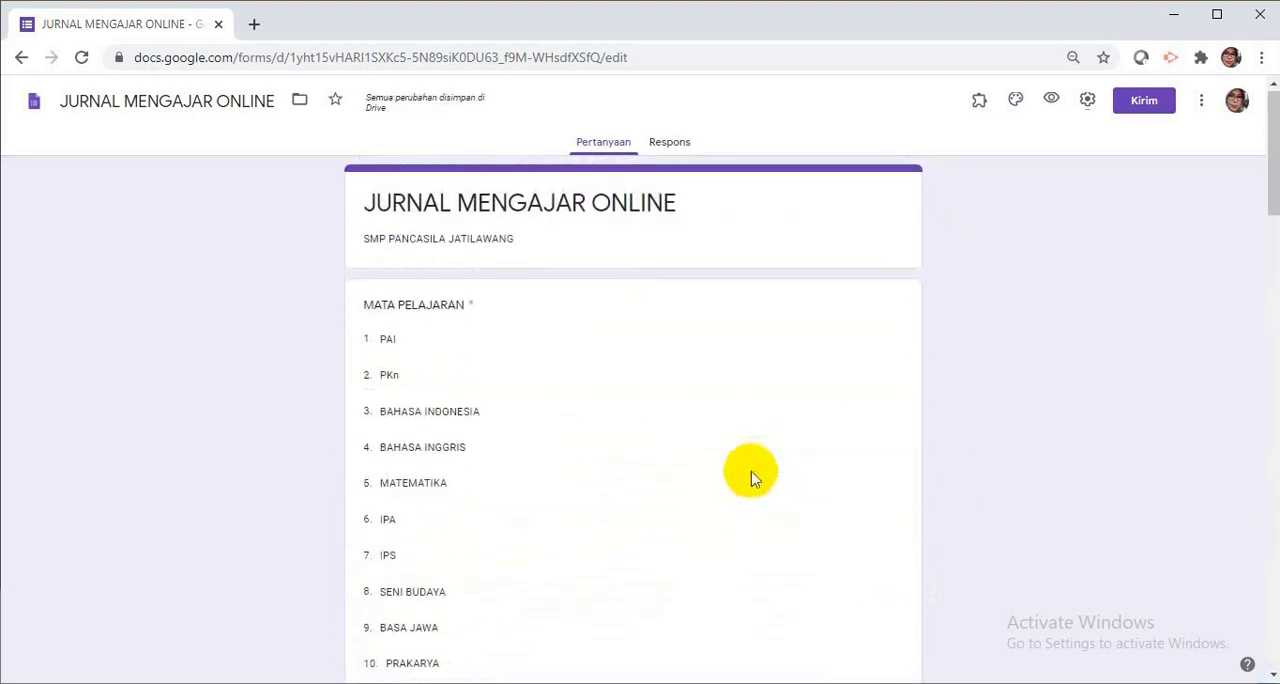
{"action": "scroll", "coordinate": [711, 366], "scroll_direction": "down", "scroll_amount": 10}
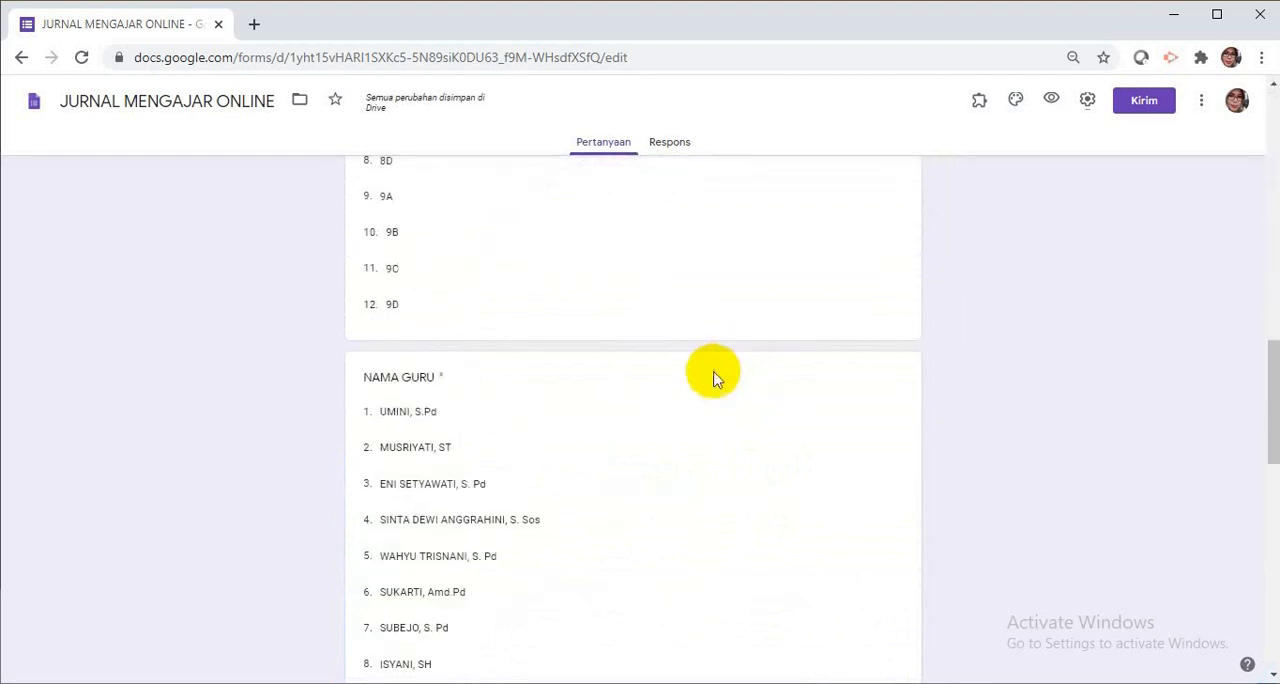
{"action": "scroll", "coordinate": [712, 372], "scroll_direction": "down", "scroll_amount": 8}
{"action": "scroll", "coordinate": [715, 372], "scroll_direction": "up", "scroll_amount": 7}
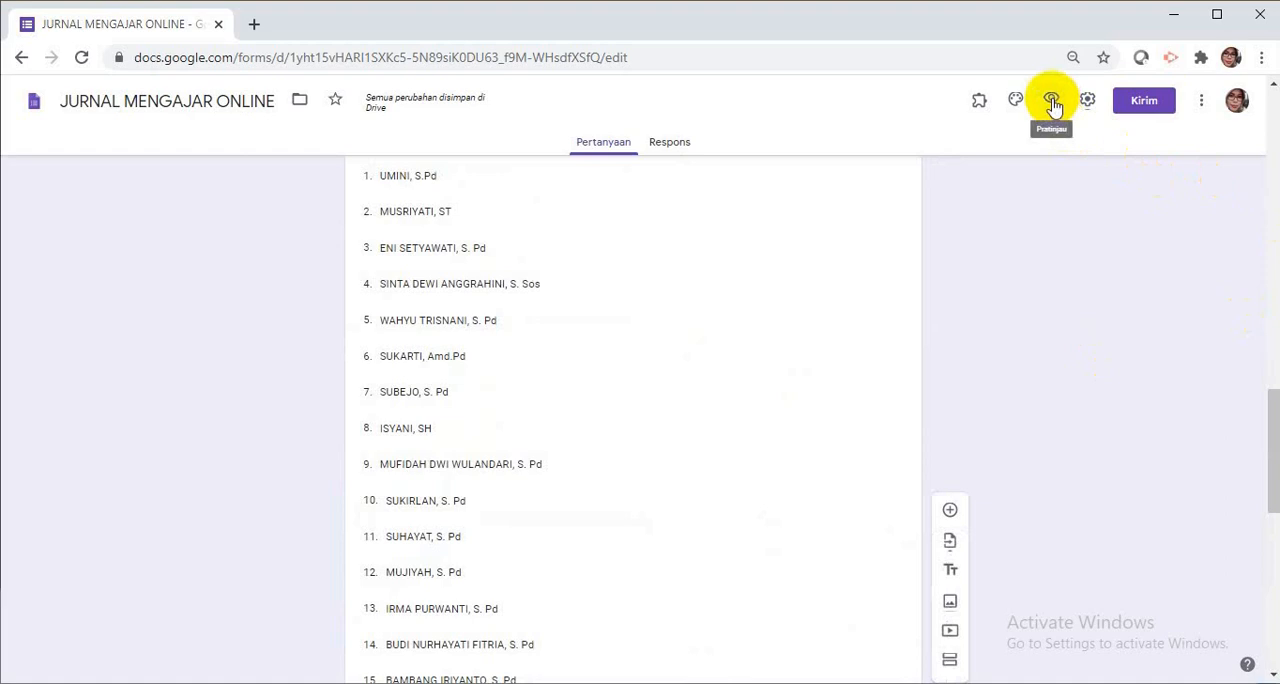
Open the form preview and choose IPA for MATA PELAJARAN and SEMESTER GANJIL for SEMESTER.
{"action": "left_click", "coordinate": [1052, 101]}
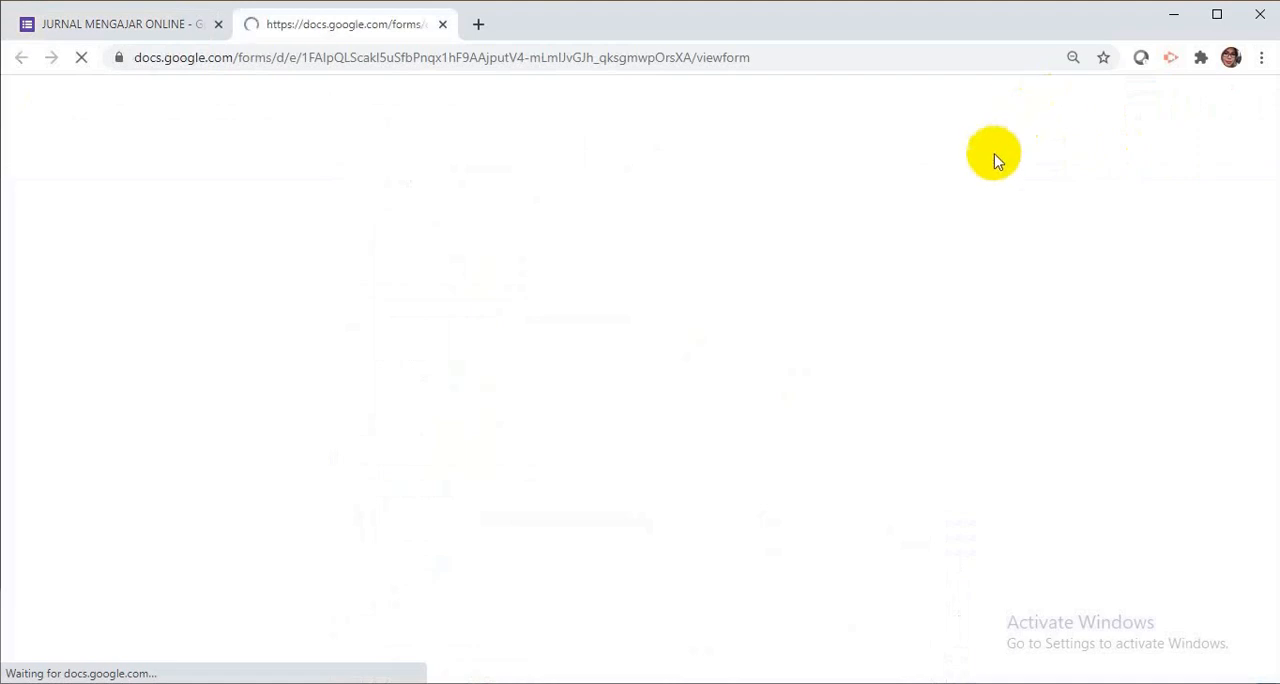
{"action": "scroll", "coordinate": [850, 283], "scroll_direction": "down", "scroll_amount": 7}
{"action": "scroll", "coordinate": [850, 283], "scroll_direction": "up", "scroll_amount": 7}
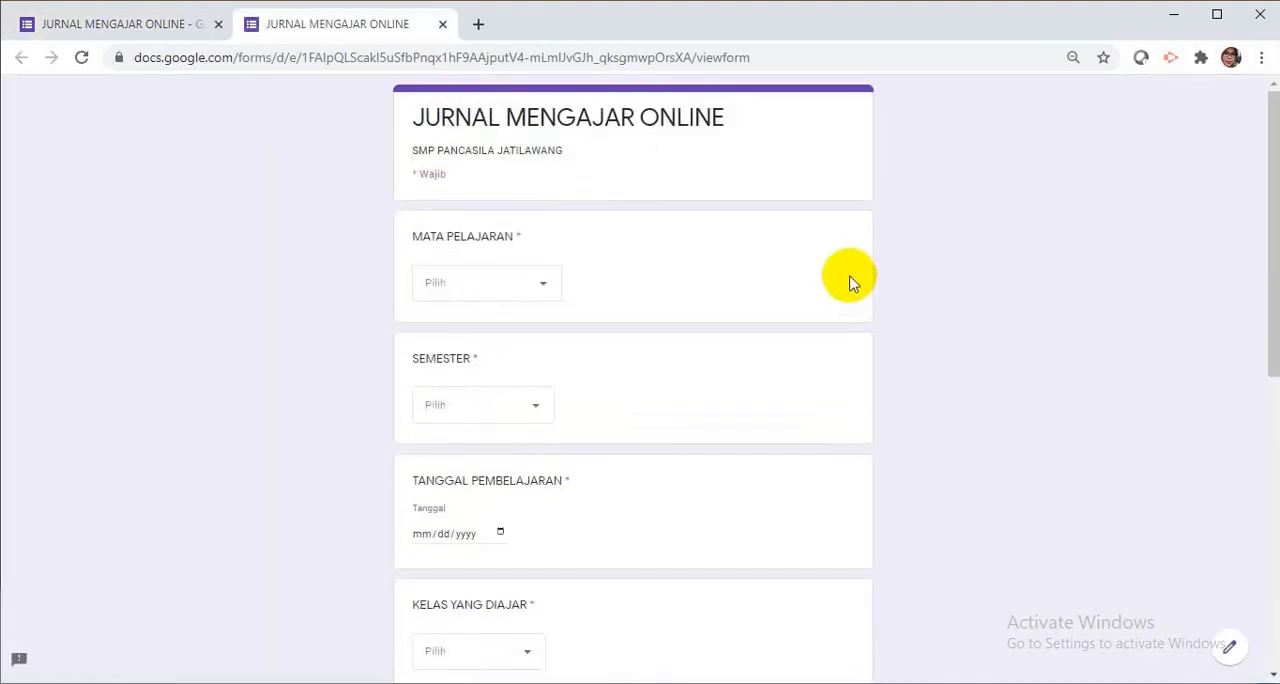
{"action": "left_click", "coordinate": [541, 289]}
{"action": "left_click", "coordinate": [442, 397]}
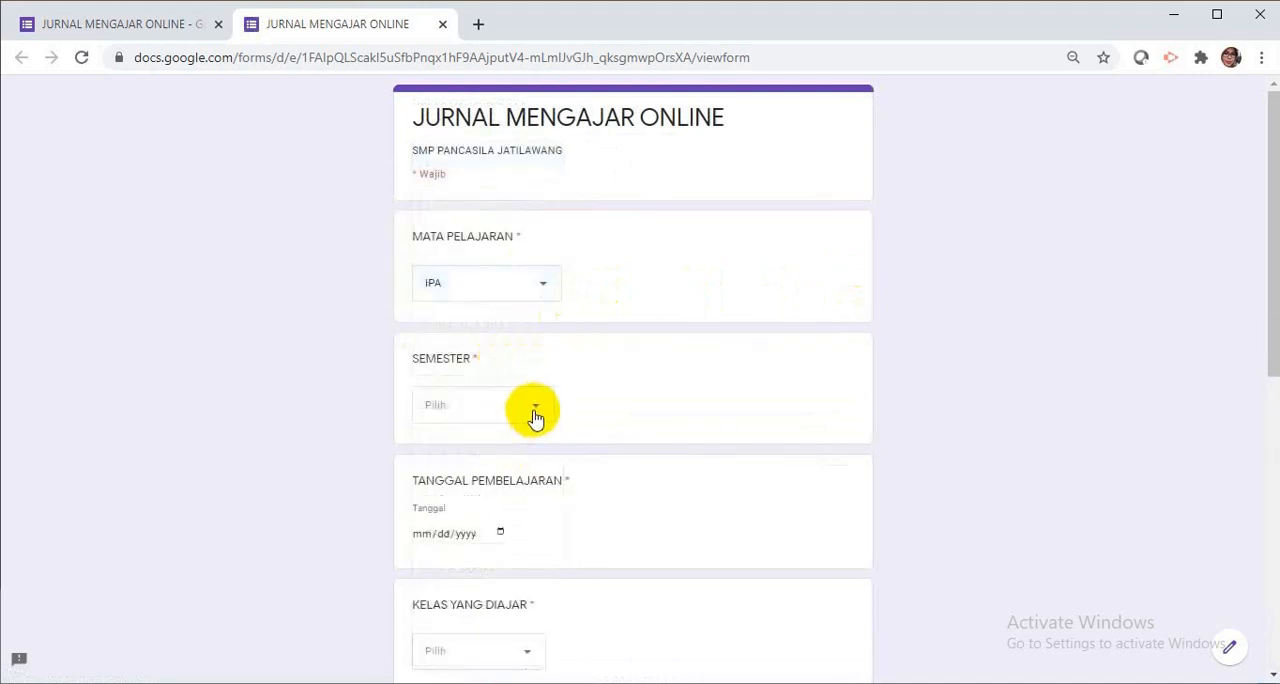
{"action": "left_click", "coordinate": [536, 412]}
{"action": "left_click", "coordinate": [508, 451]}
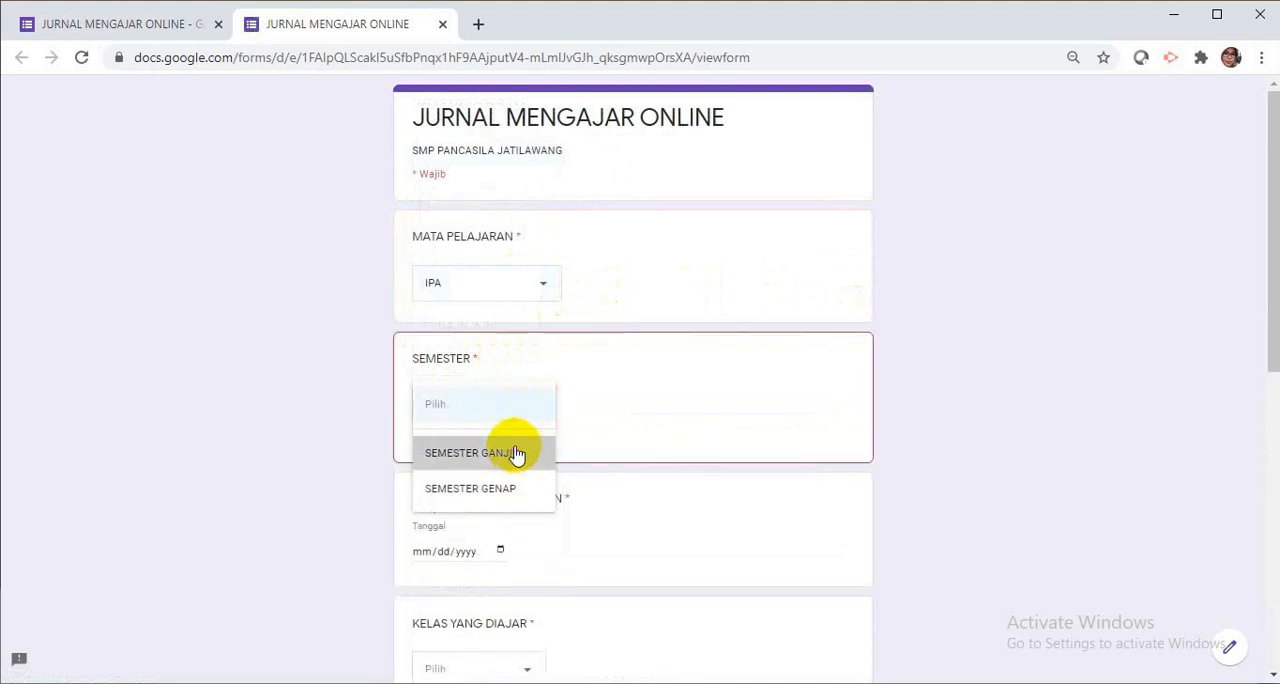
Set the TANGGAL PEMBELAJARAN answer to 07/29/2020.
{"action": "scroll", "coordinate": [552, 430], "scroll_direction": "down", "scroll_amount": 2}
{"action": "scroll", "coordinate": [555, 425], "scroll_direction": "down", "scroll_amount": 1}
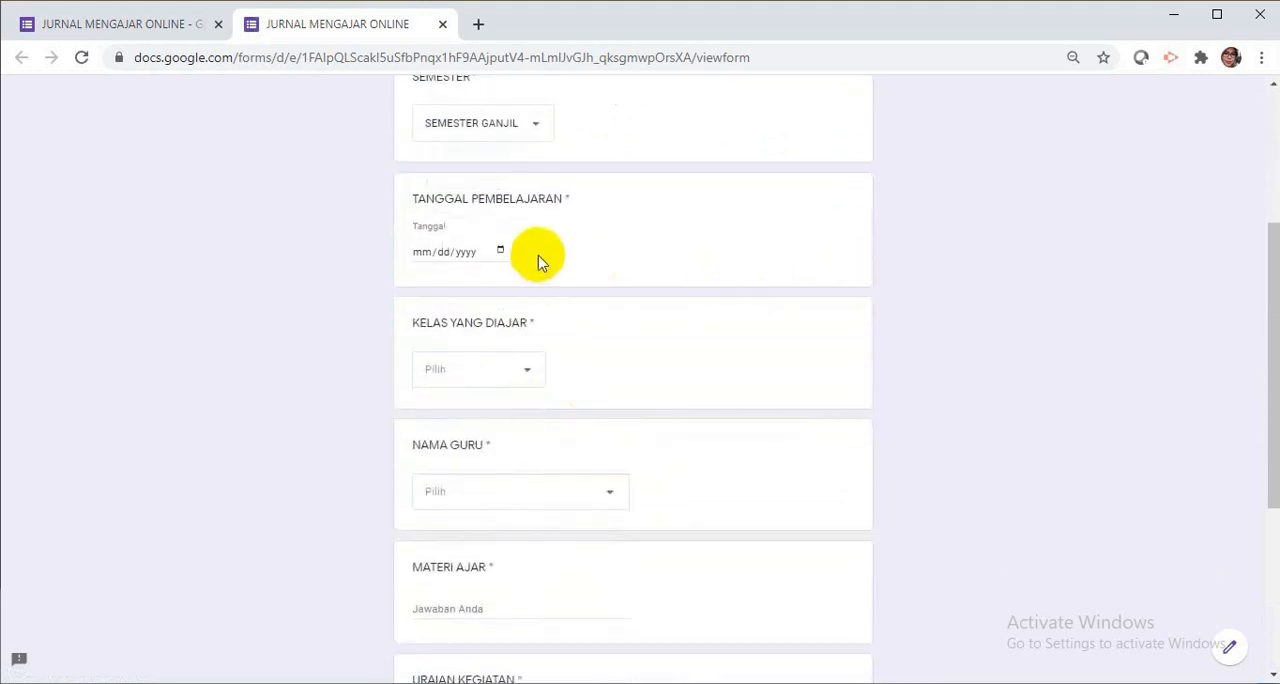
{"action": "left_click", "coordinate": [499, 255]}
{"action": "left_click", "coordinate": [500, 252]}
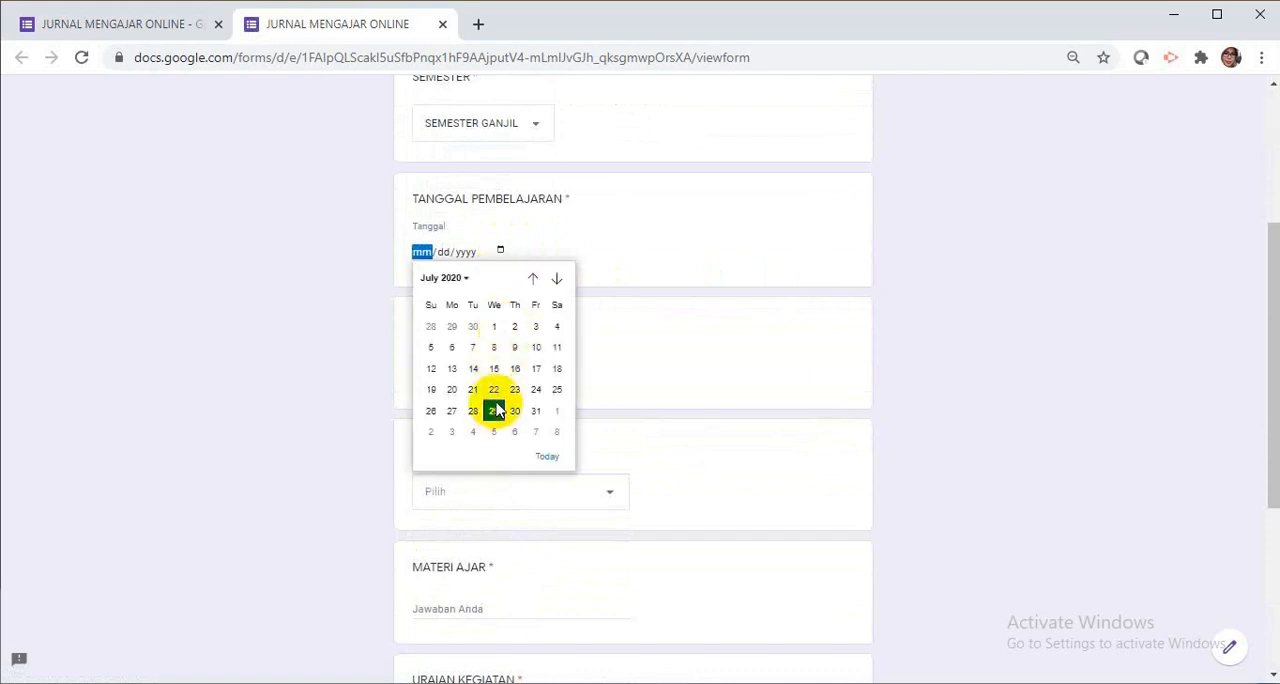
{"action": "left_click", "coordinate": [494, 411]}
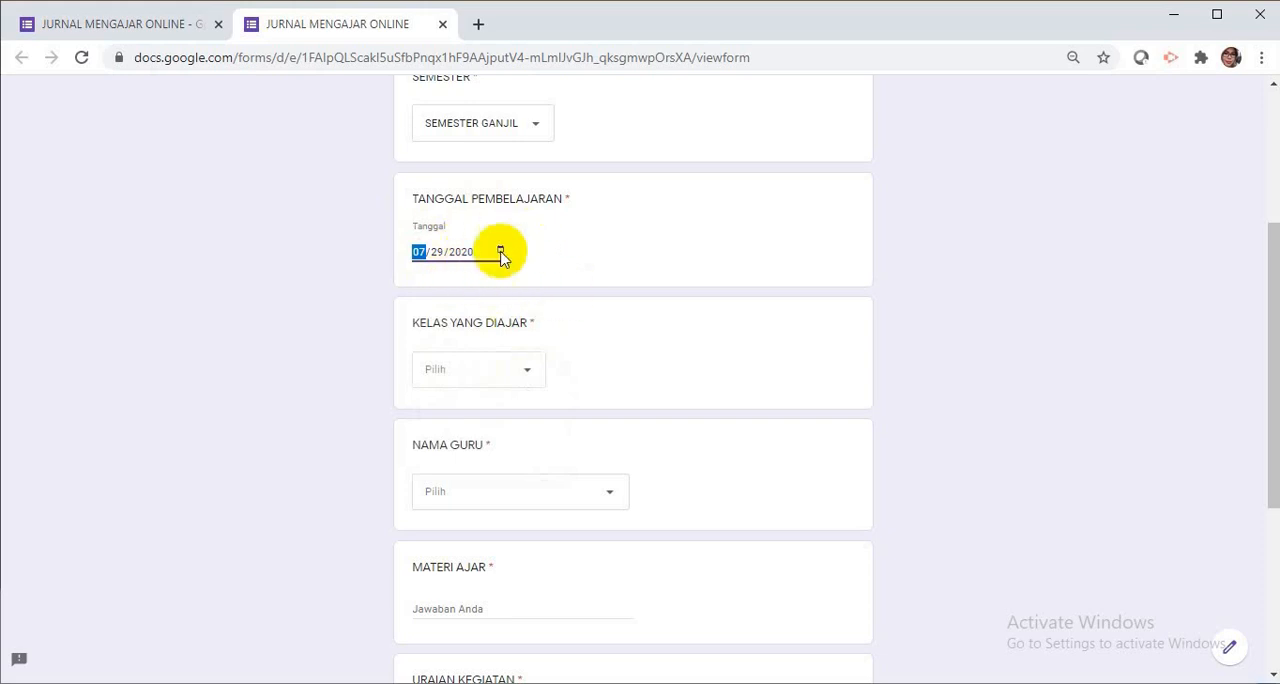
Choose class 7A for KELAS YANG DIAJAR and the first listed teacher for NAMA GURU.
{"action": "left_click", "coordinate": [531, 371]}
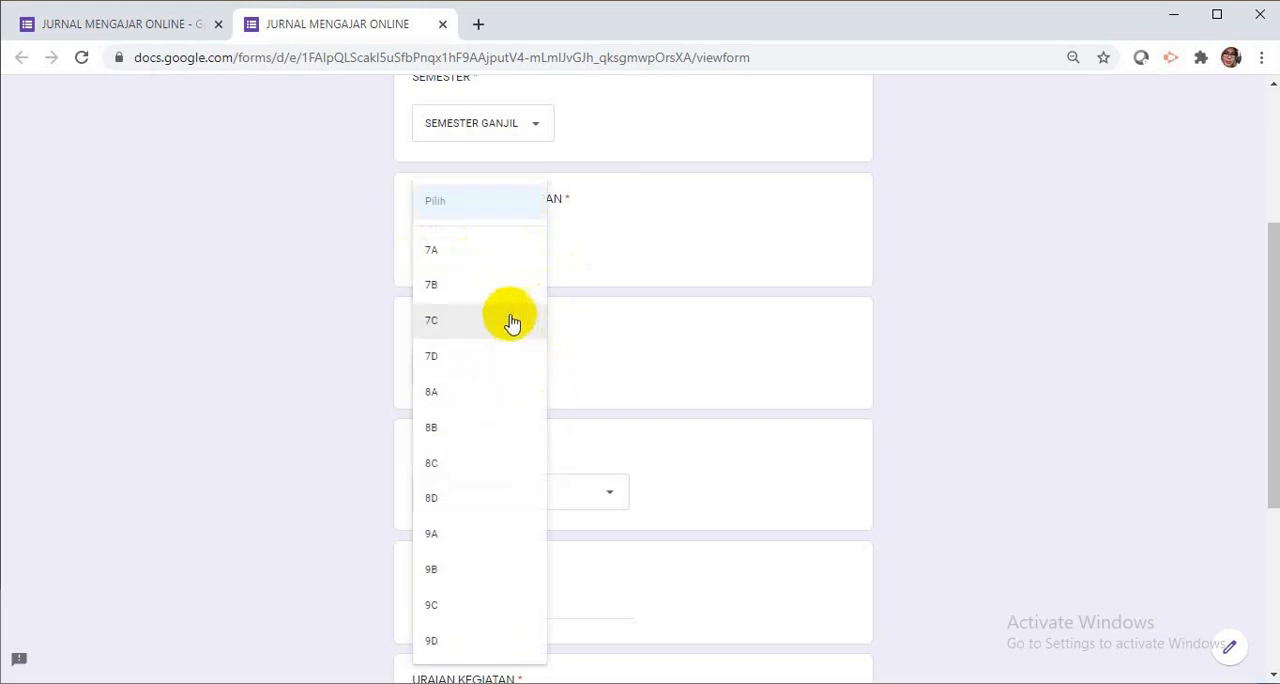
{"action": "left_click", "coordinate": [447, 255]}
{"action": "scroll", "coordinate": [566, 310], "scroll_direction": "down", "scroll_amount": 3}
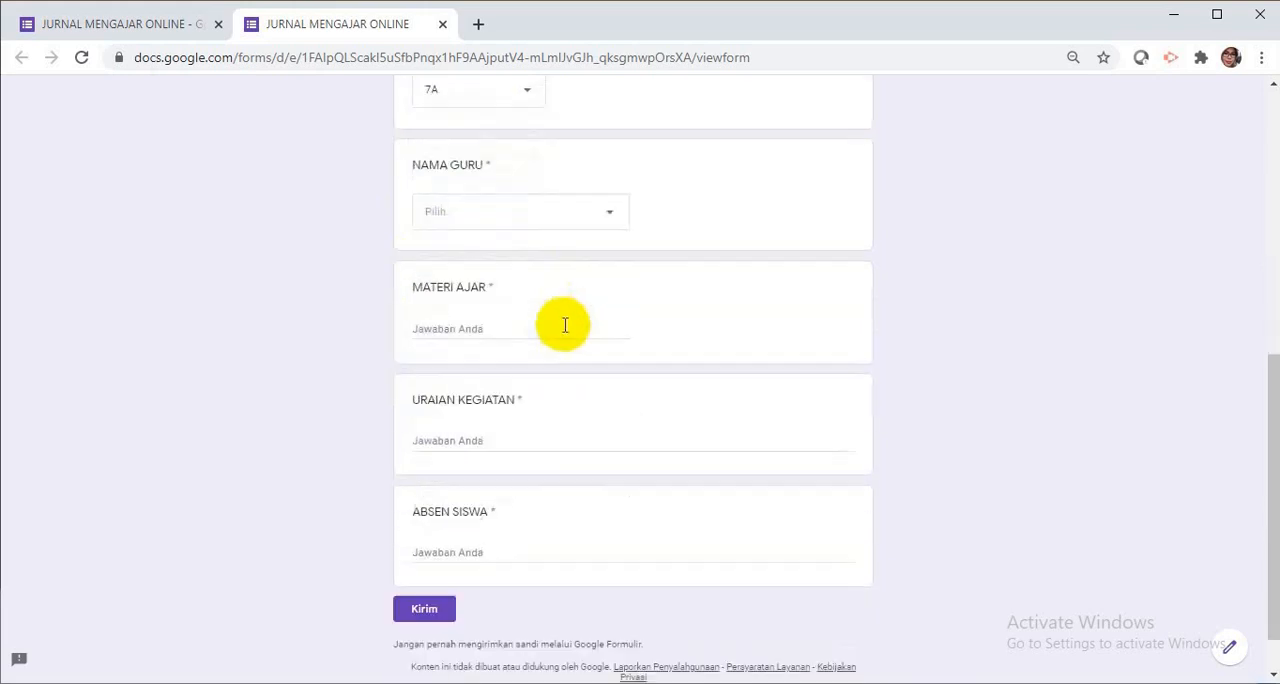
{"action": "left_click", "coordinate": [612, 212]}
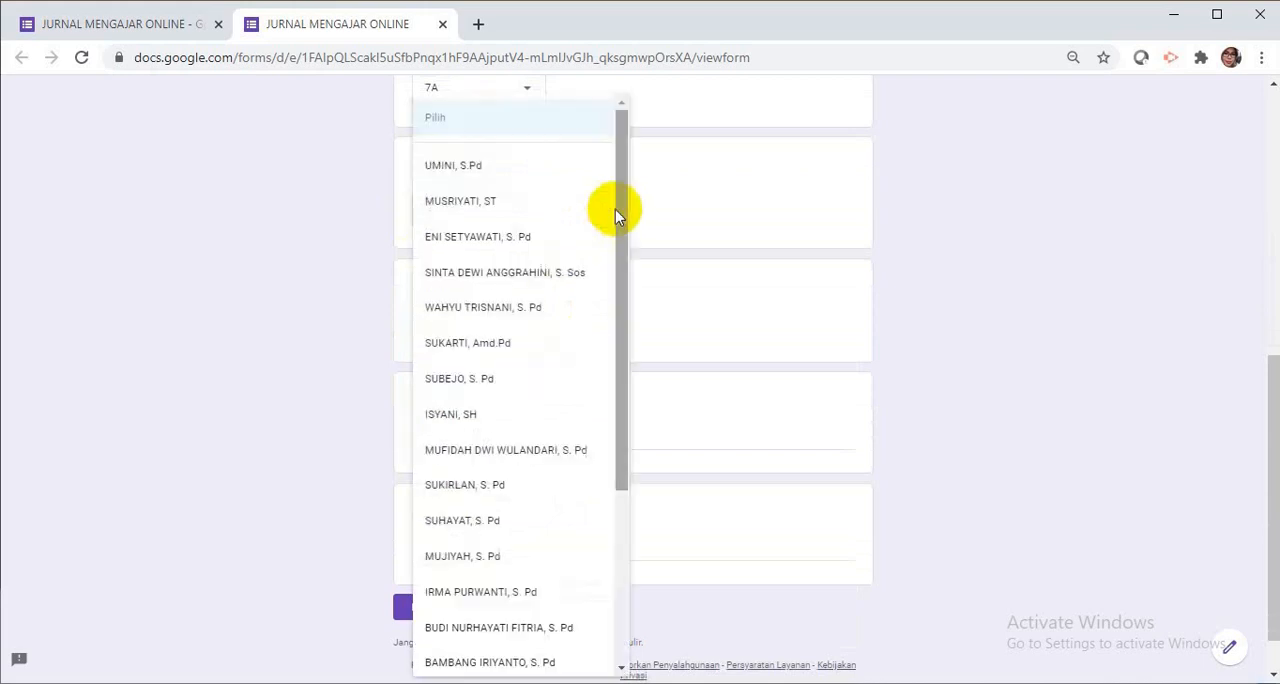
{"action": "left_click", "coordinate": [492, 175]}
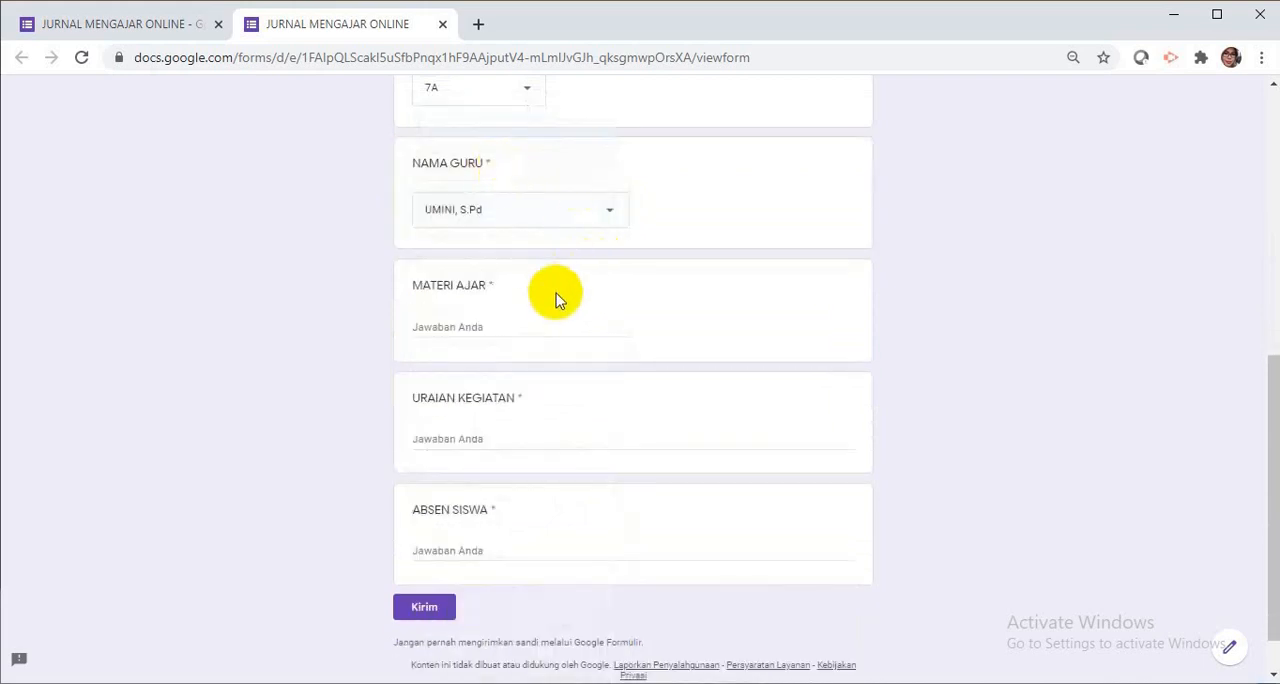
Enter "OBYEK PENGAMATAN" as the MATERI AJAR answer.
{"action": "left_click", "coordinate": [480, 326]}
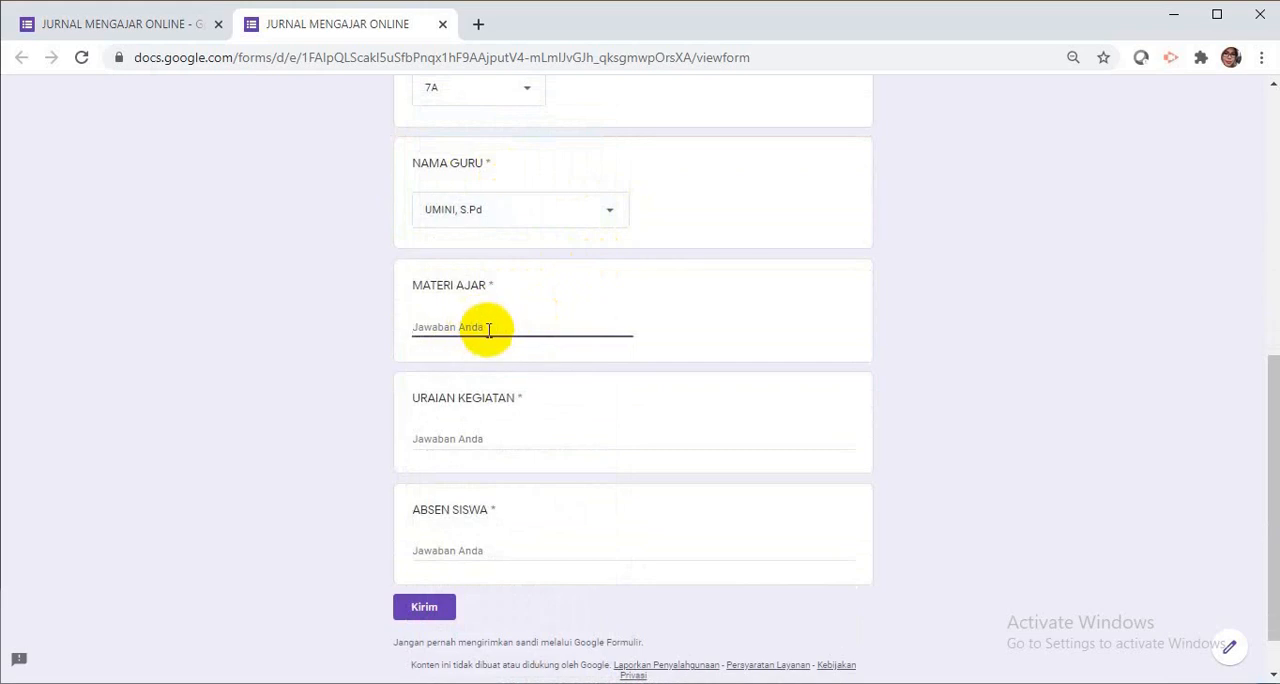
{"action": "type", "text": "0"}
{"action": "type", "text": "BYEK"}
{"action": "type", "text": " PENG"}
{"action": "type", "text": "MATAN"}
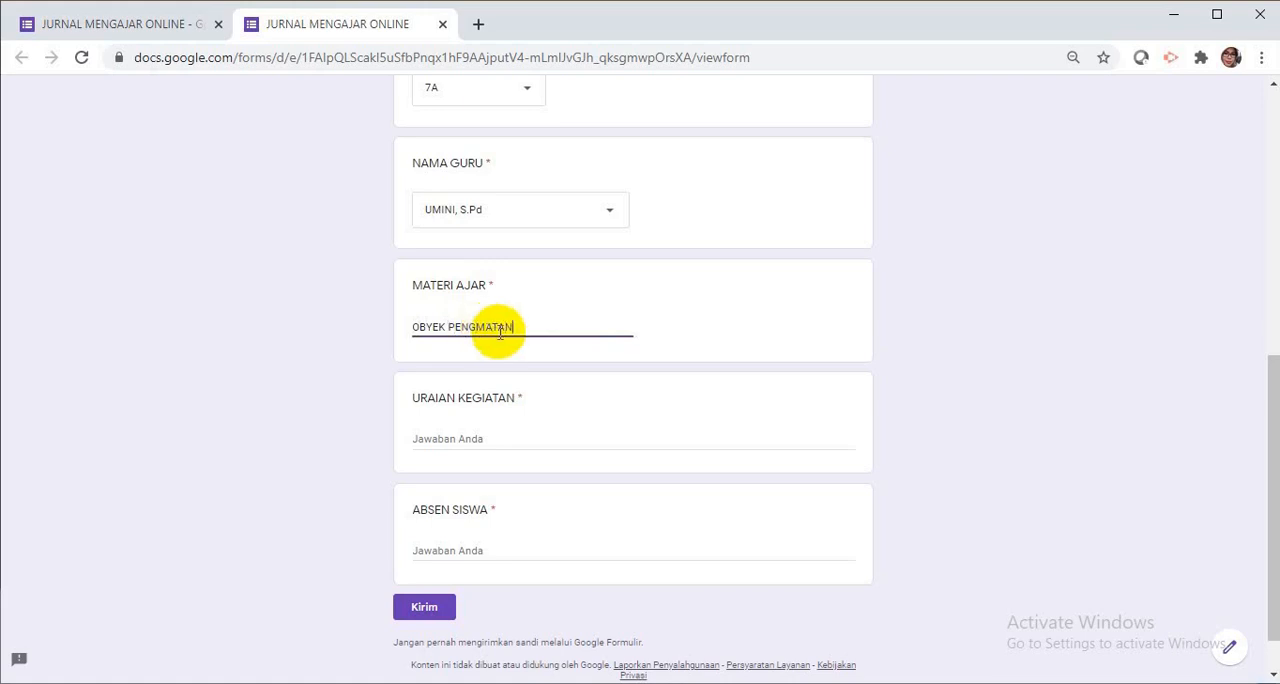
{"action": "left_click", "coordinate": [479, 327]}
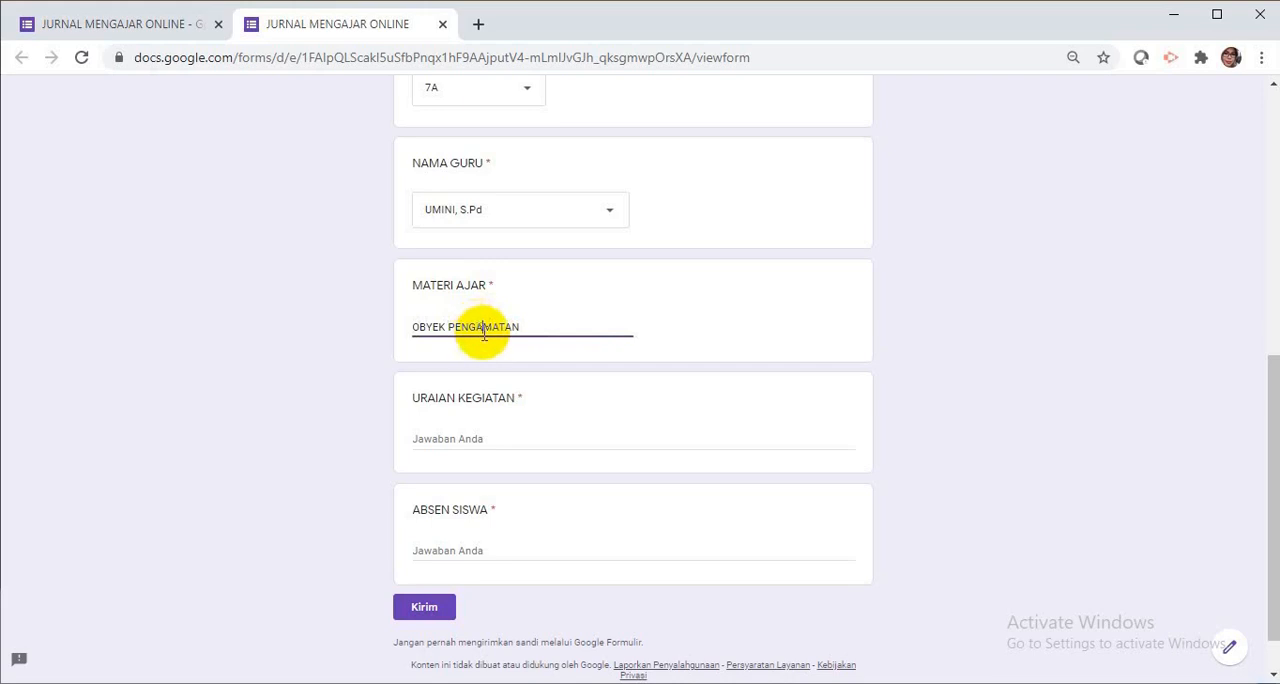
{"action": "type", "text": "A"}
Enter "SISWA DIMINTA MENGAMATI TINGGI BADAN DAN BERAT BADAN SEMUA ANGGOTA KELUARGA, KEMUDIAN MELAPORKAN HASIL PENGAMATANNYA" as the URAIAN KEGIATAN answer.
{"action": "left_click", "coordinate": [479, 432]}
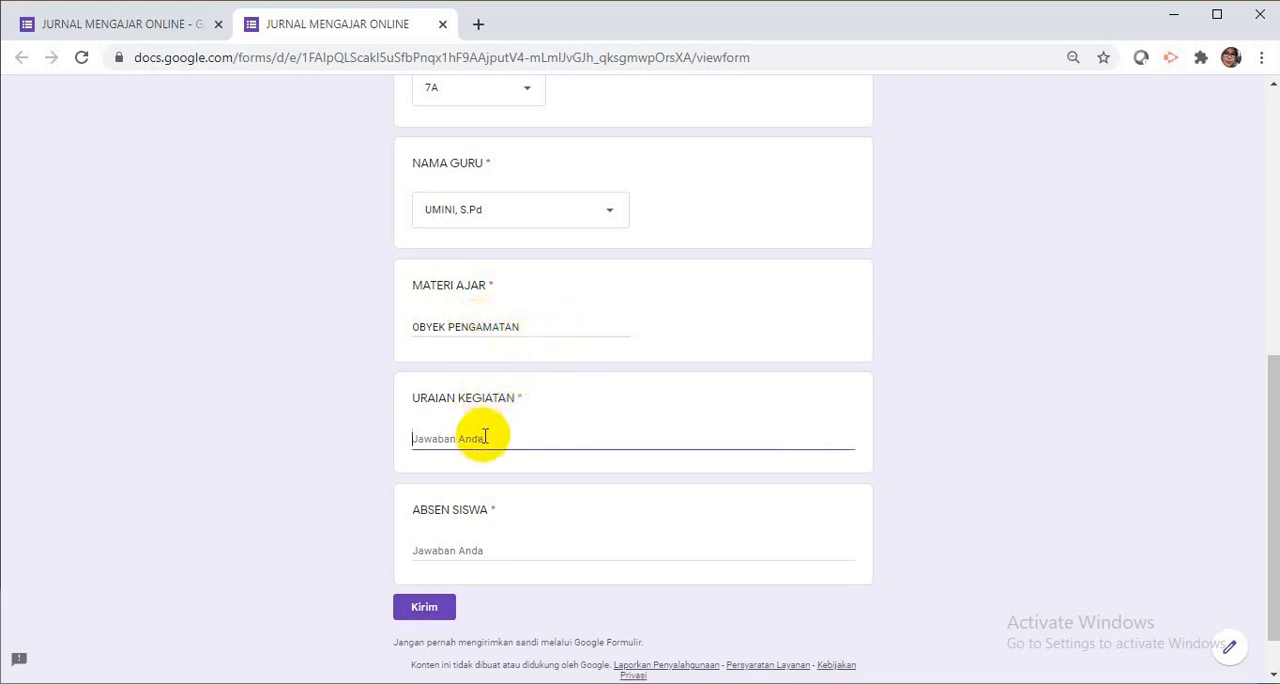
{"action": "type", "text": "SISWA DIMINTA MENGAMATI"}
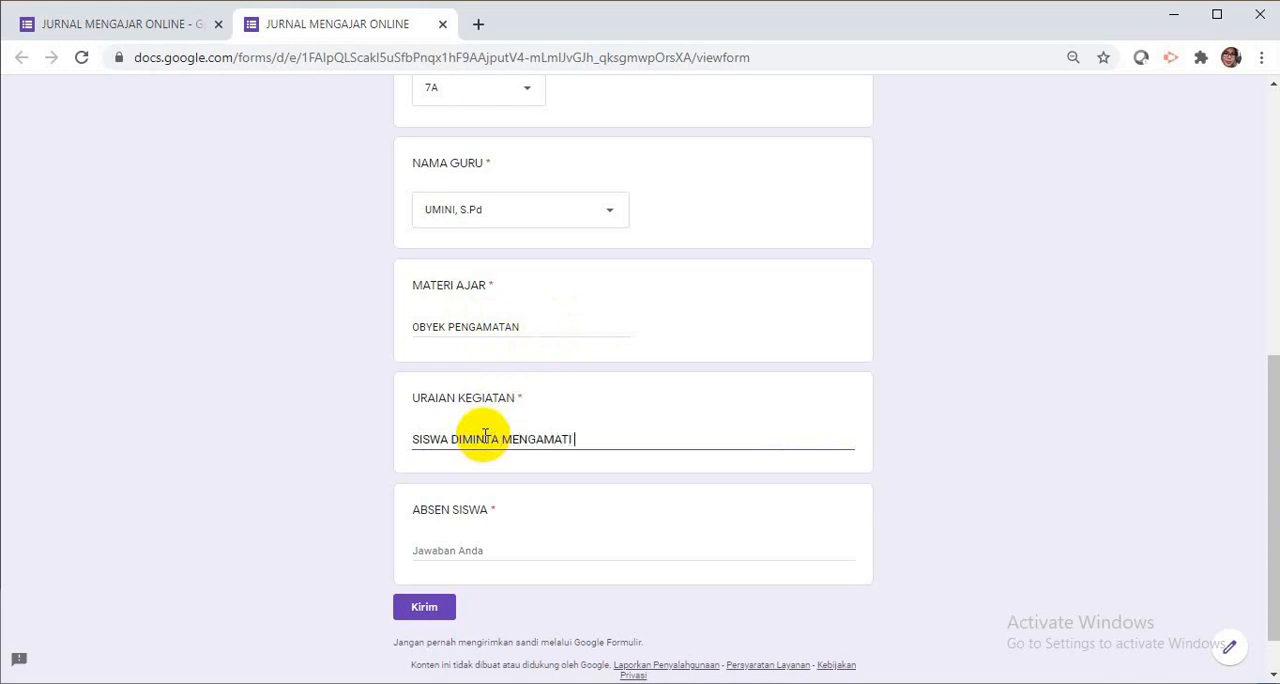
{"action": "type", "text": " TINGGI BDA"}
{"action": "type", "text": "N"}
{"action": "key", "text": "BackSpace"}
{"action": "key", "text": "BackSpace"}
{"action": "key", "text": "BackSpace"}
{"action": "type", "text": "ADAN DAN BERAT BADAN "}
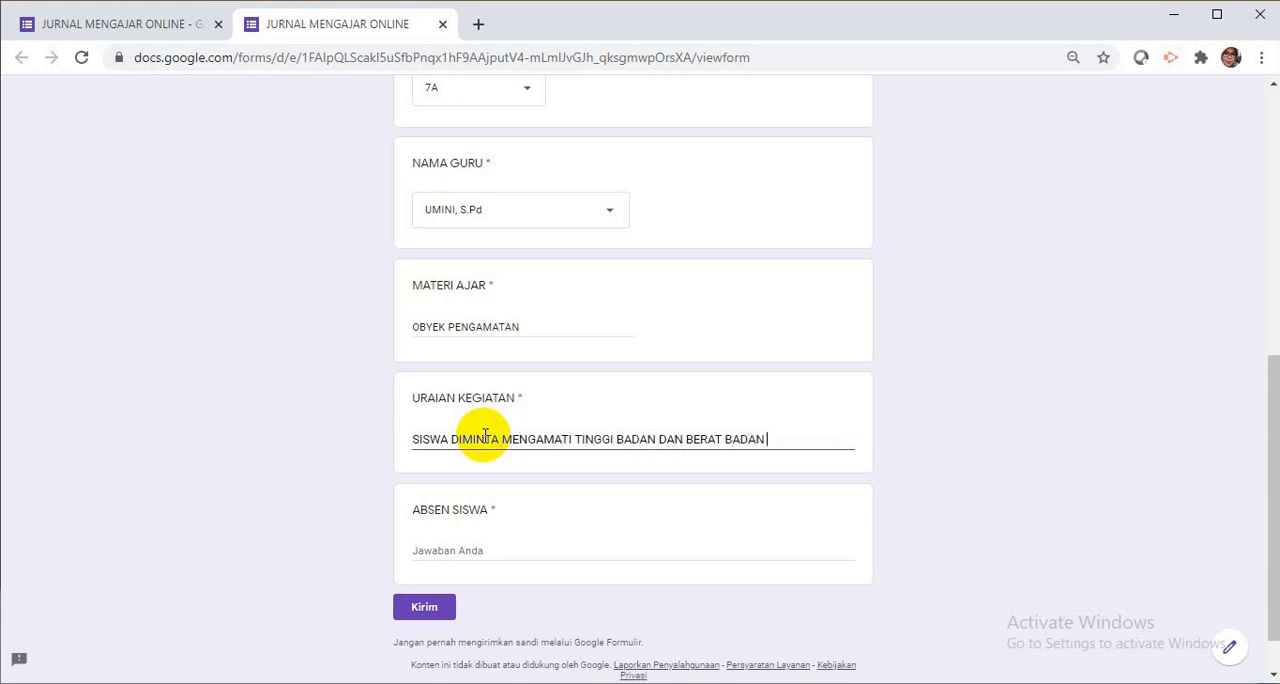
{"action": "type", "text": "SEMUA ANGGOTA KELUARGA"}
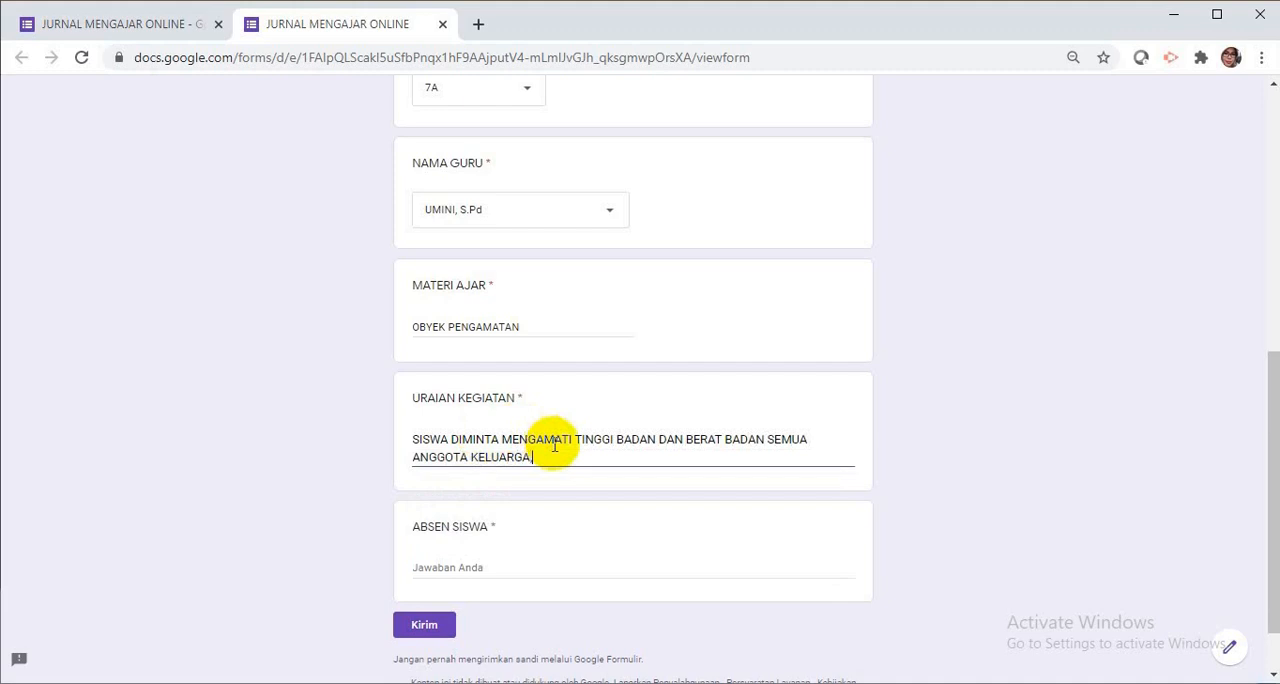
{"action": "type", "text": ", KEMUDIAN MELAPORKAN HASIL PENGAMATANNYA"}
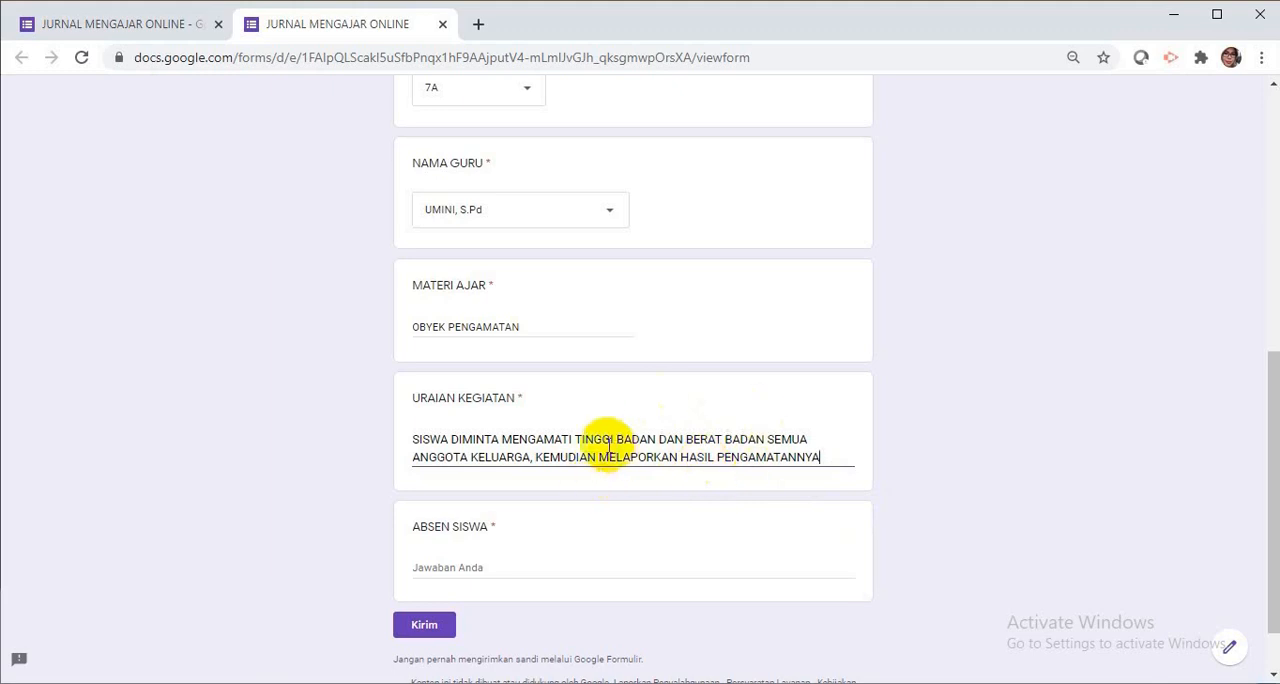
Answer ABSEN SISWA with "HADIR : 26", "SAKIT : 1", "IJIN : 3" and "TANPA KETERANGAN: 2" on separate lines, and submit the form.
{"action": "left_click", "coordinate": [483, 578]}
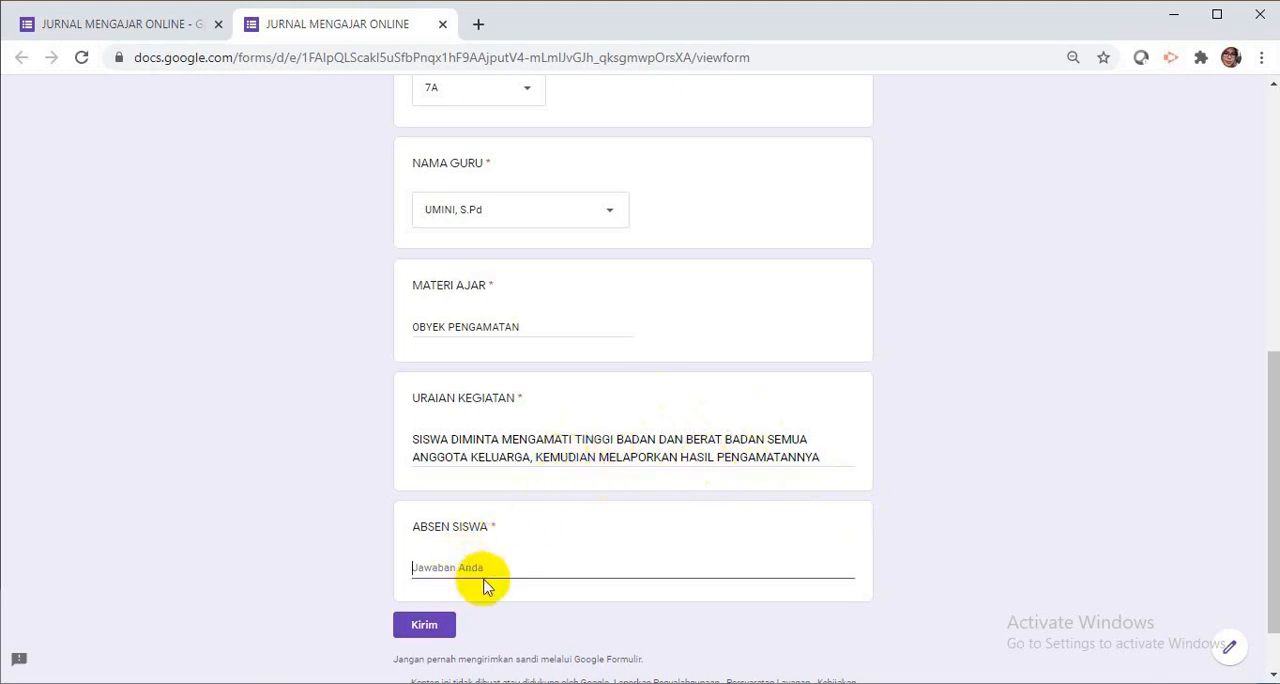
{"action": "type", "text": "HADIR : 26"}
{"action": "key", "text": "Return"}
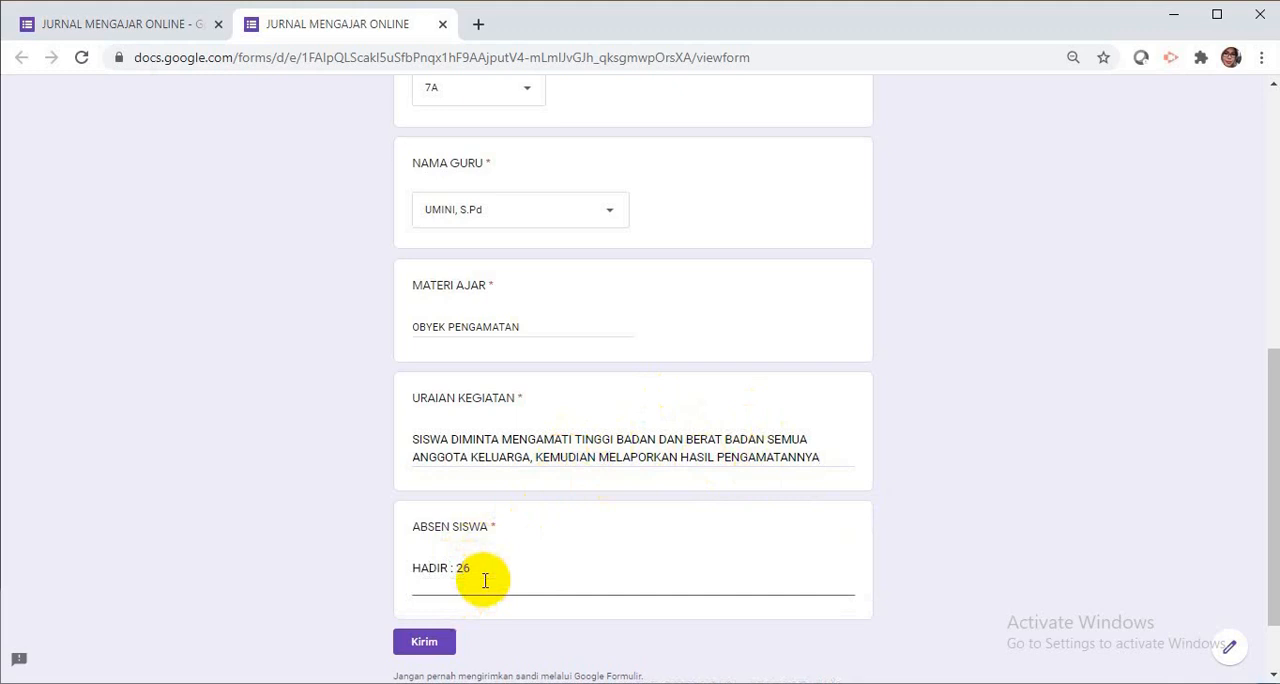
{"action": "type", "text": "SAKIT : 1"}
{"action": "key", "text": "Return"}
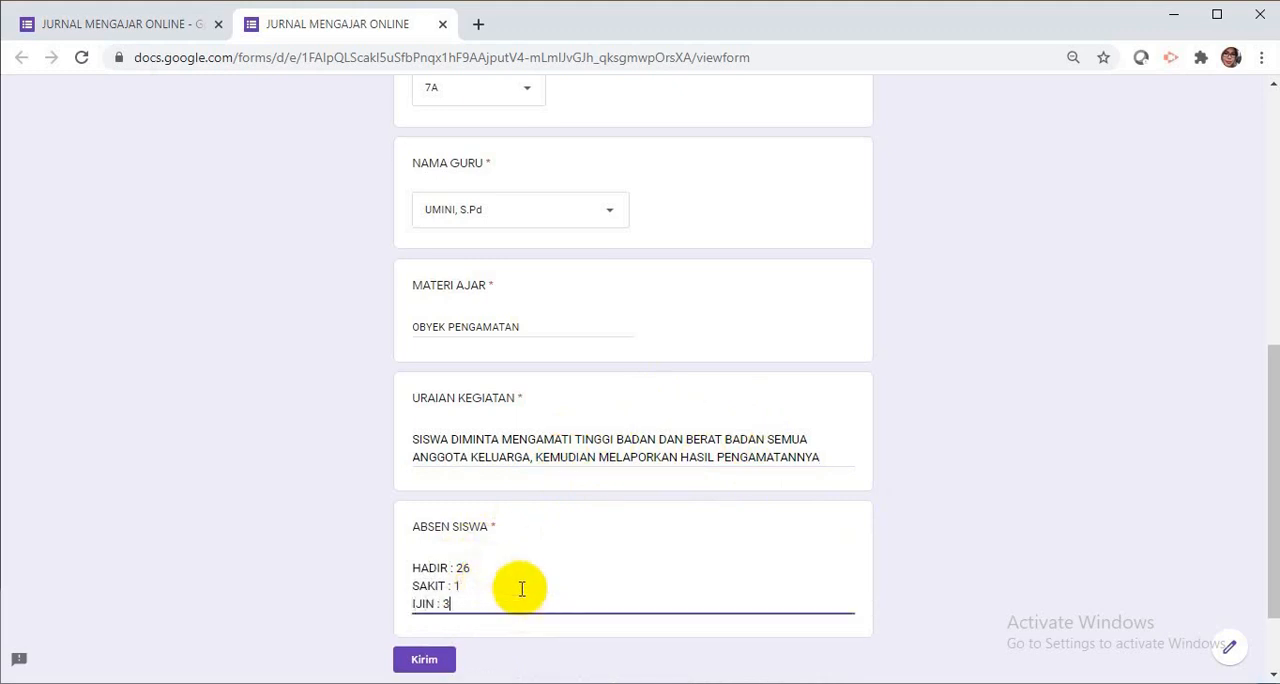
{"action": "type", "text": "IJIN : 3"}
{"action": "key", "text": "Return"}
{"action": "type", "text": "TAN"}
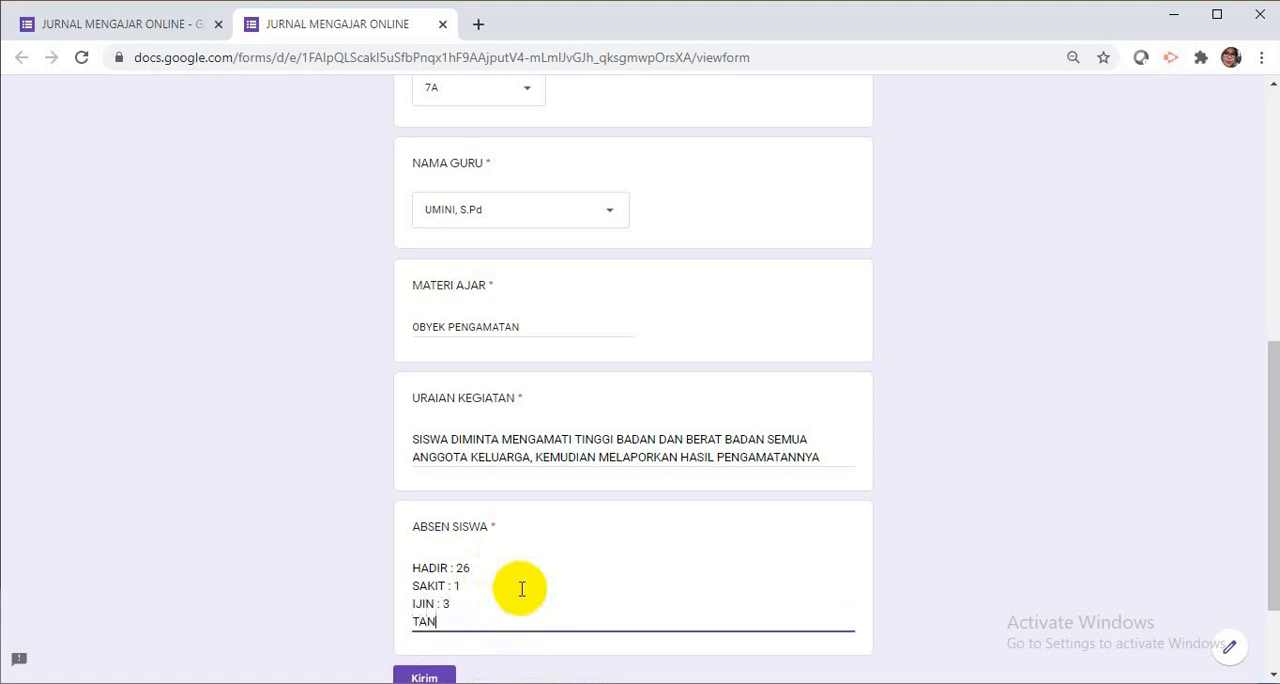
{"action": "type", "text": "PA KETERANGAN: 2"}
{"action": "scroll", "coordinate": [780, 525], "scroll_direction": "down", "scroll_amount": 2}
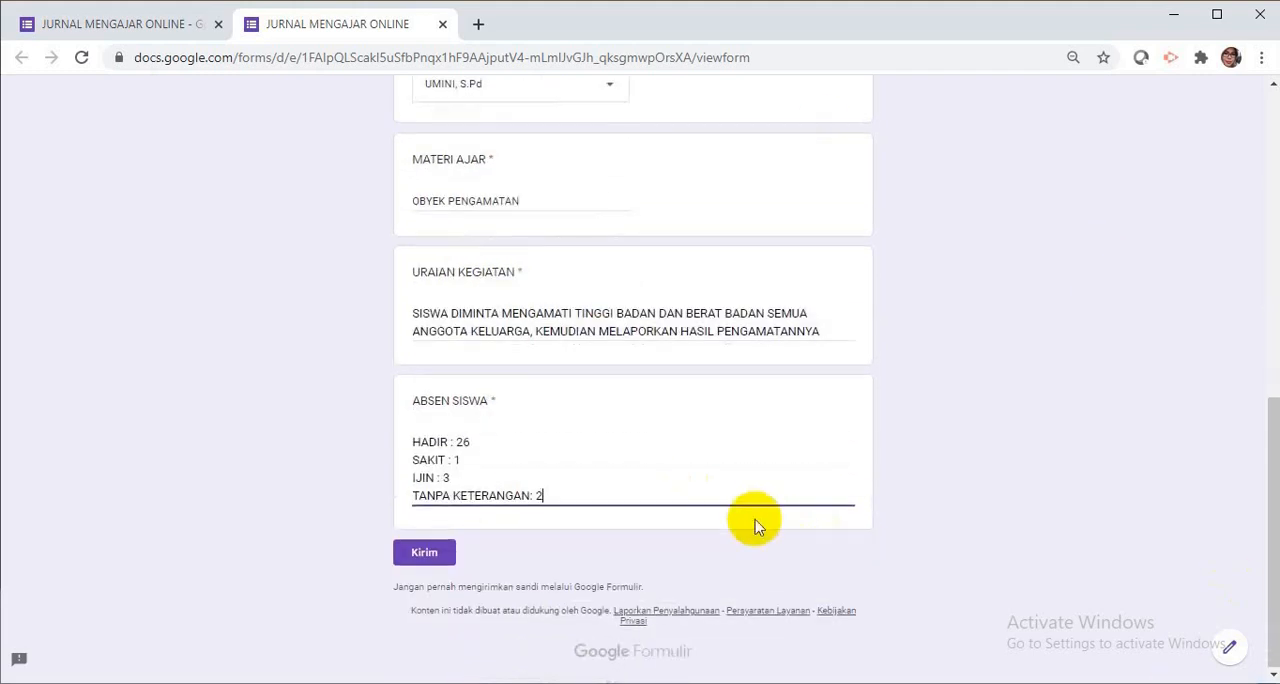
{"action": "left_click", "coordinate": [427, 560]}
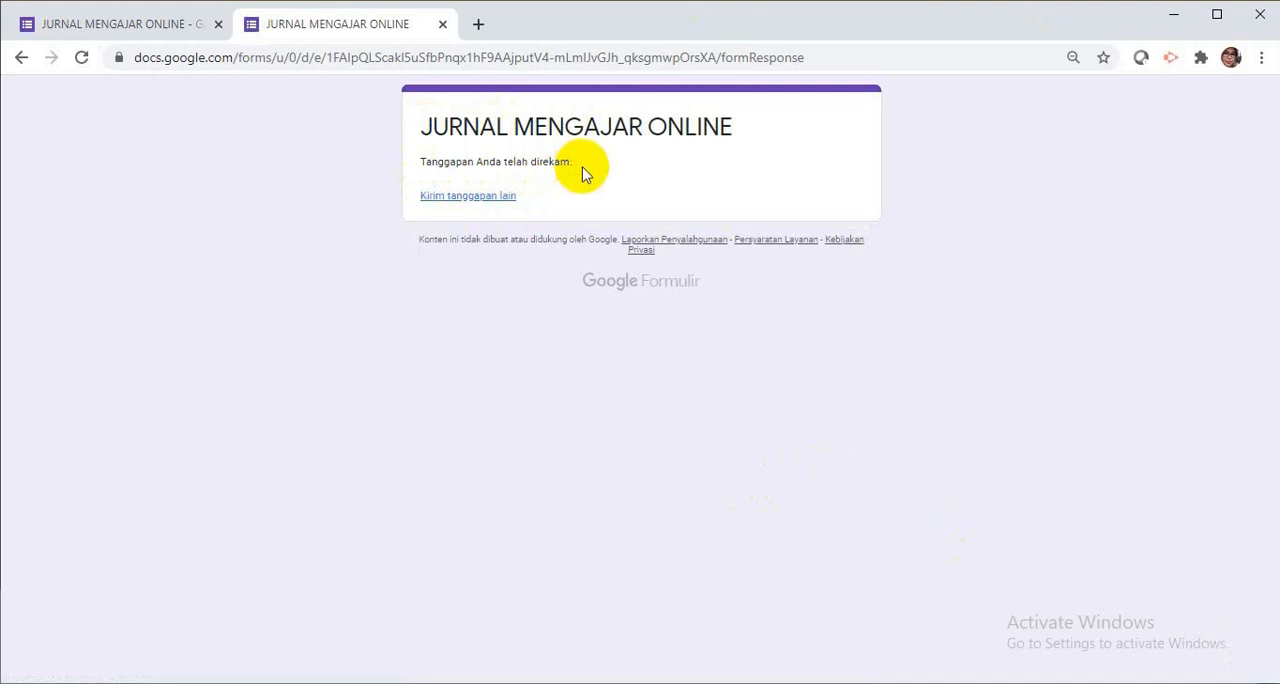
Return to the form editor and create a new spreadsheet for the form's responses.
{"action": "left_click", "coordinate": [172, 33]}
{"action": "scroll", "coordinate": [649, 257], "scroll_direction": "up", "scroll_amount": 10}
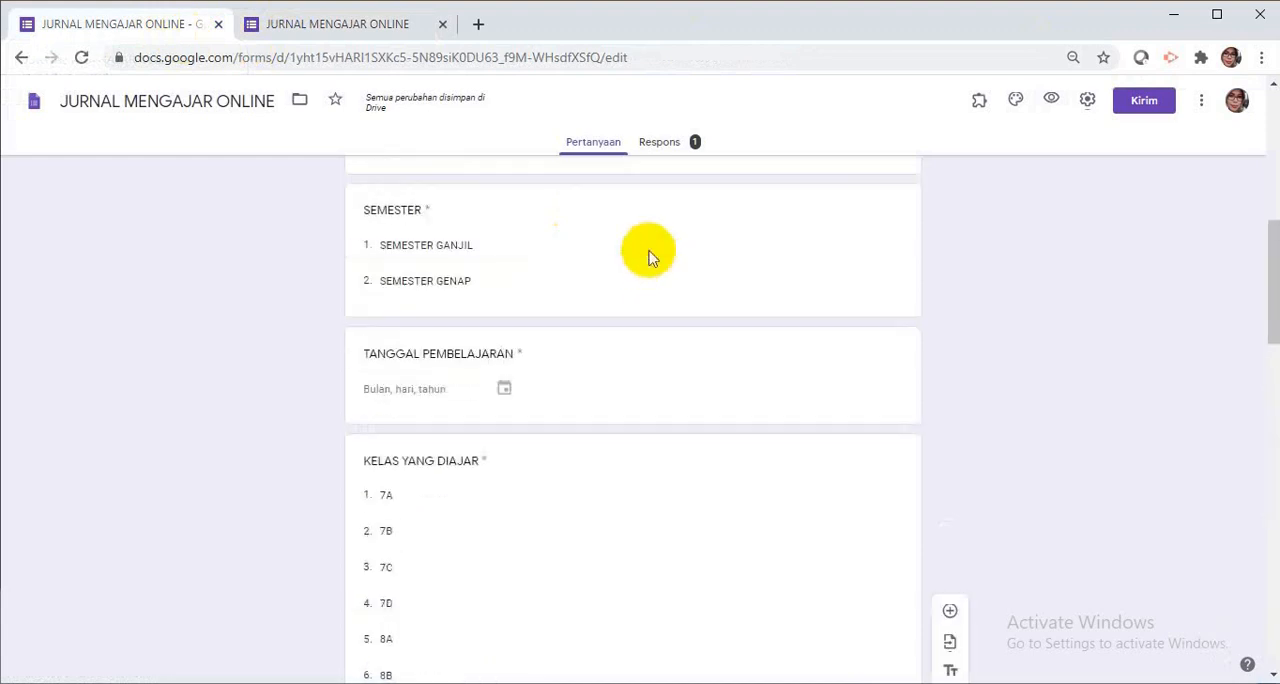
{"action": "scroll", "coordinate": [649, 257], "scroll_direction": "up", "scroll_amount": 5}
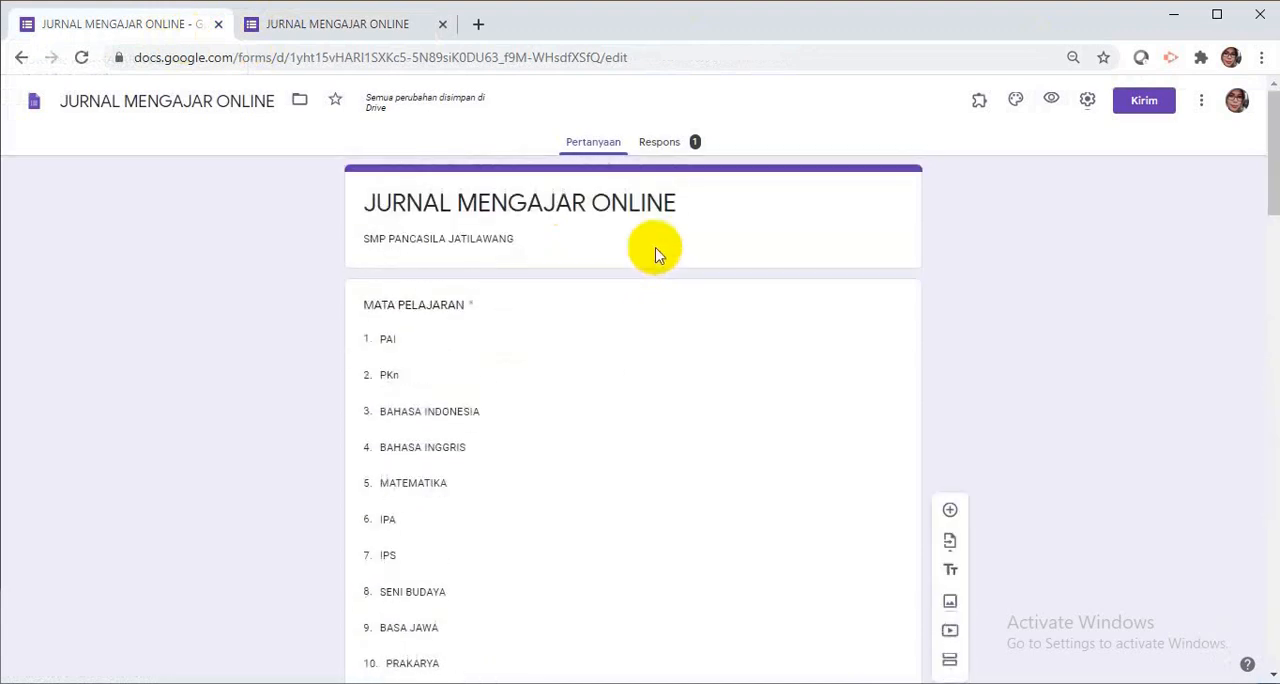
{"action": "left_click", "coordinate": [660, 143]}
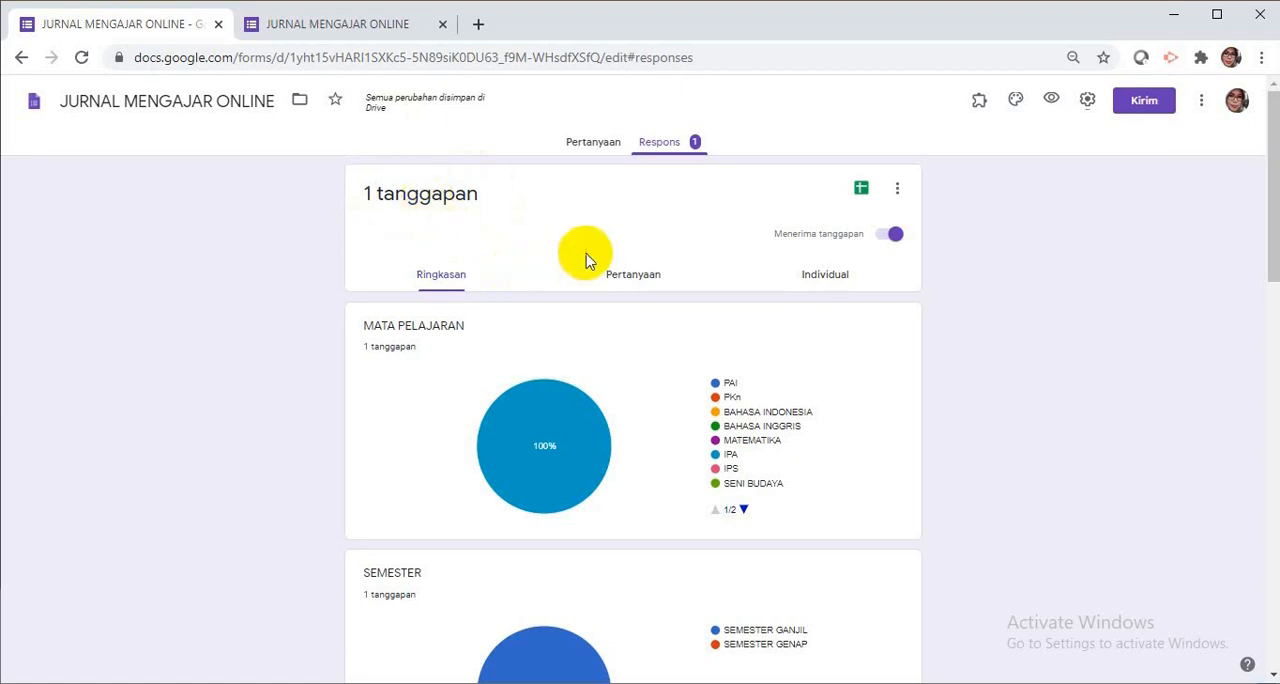
{"action": "left_click", "coordinate": [862, 190]}
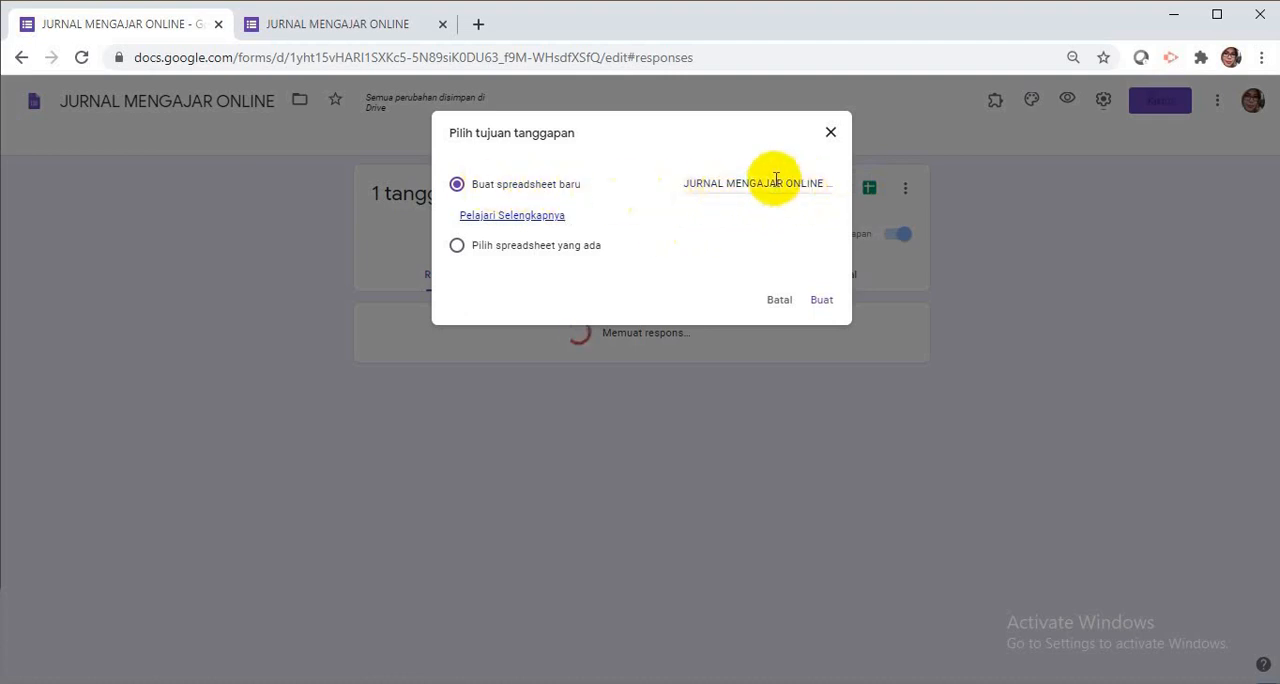
{"action": "left_click", "coordinate": [821, 300]}
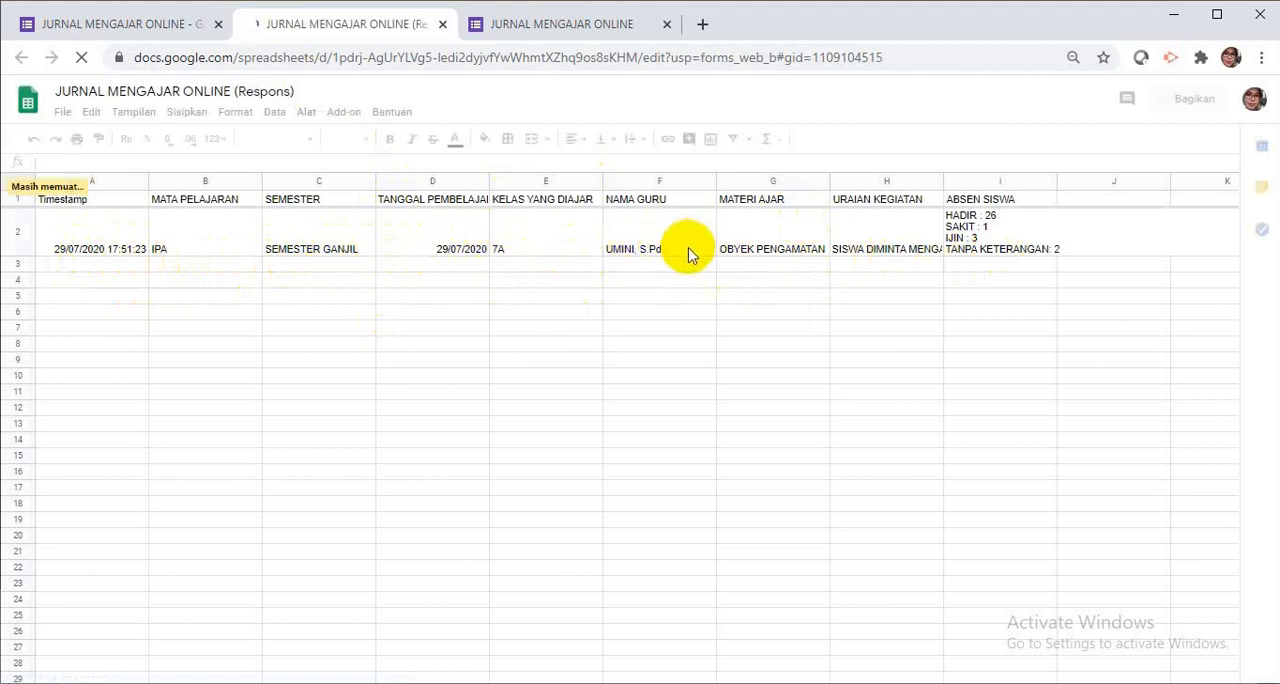
{"action": "scroll", "coordinate": [223, 281], "scroll_direction": "down", "scroll_amount": 5}
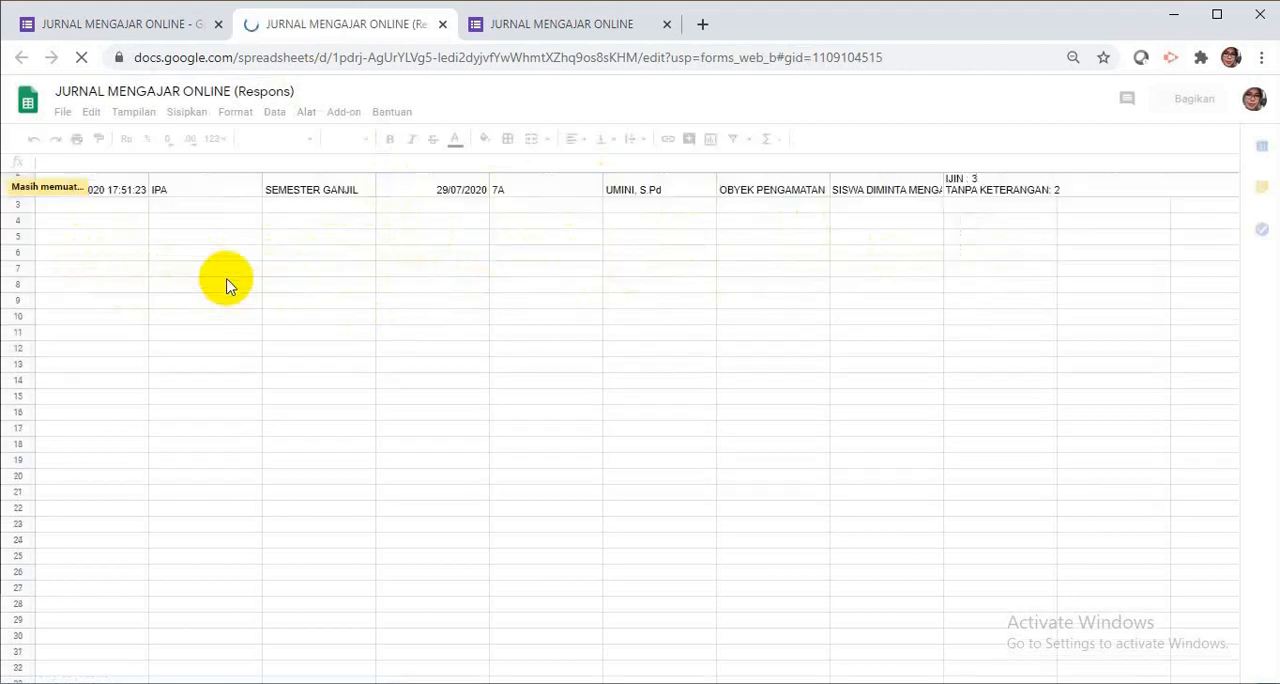
{"action": "scroll", "coordinate": [225, 282], "scroll_direction": "down", "scroll_amount": 3}
{"action": "scroll", "coordinate": [225, 282], "scroll_direction": "up", "scroll_amount": 8}
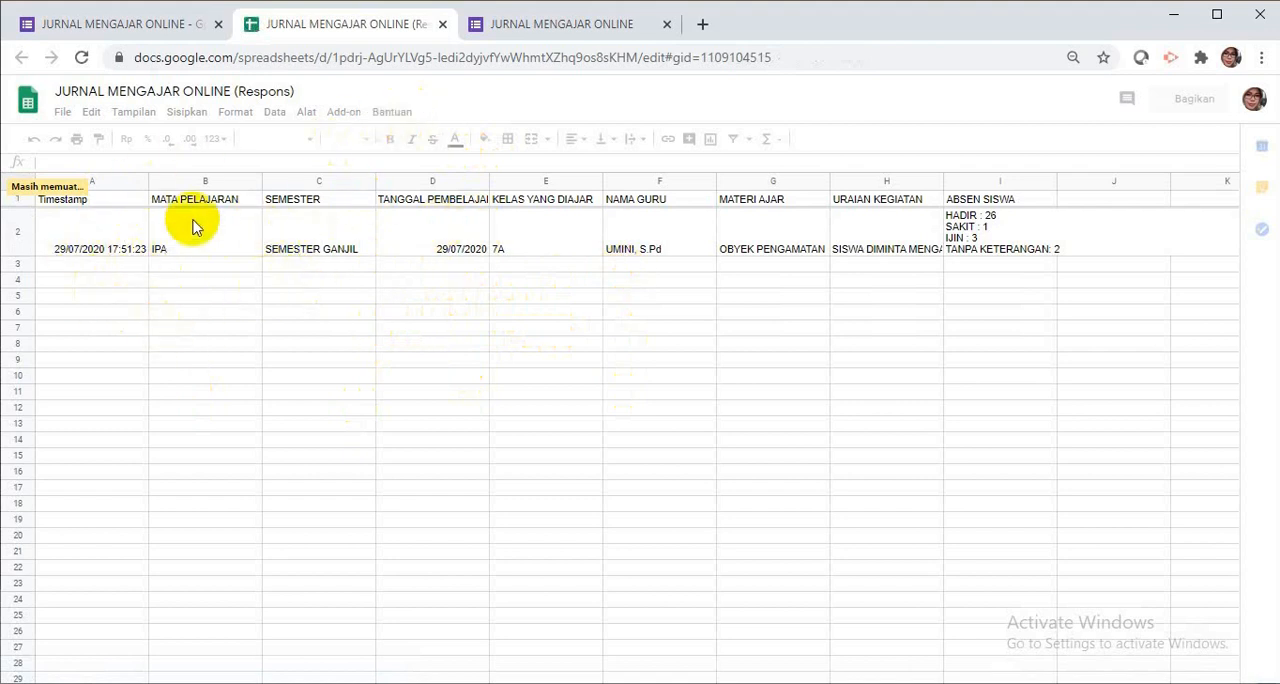
Return to the form's questions and turn on Batasi ke 1 tanggapan in the form settings, saving the change.
{"action": "left_click", "coordinate": [137, 23]}
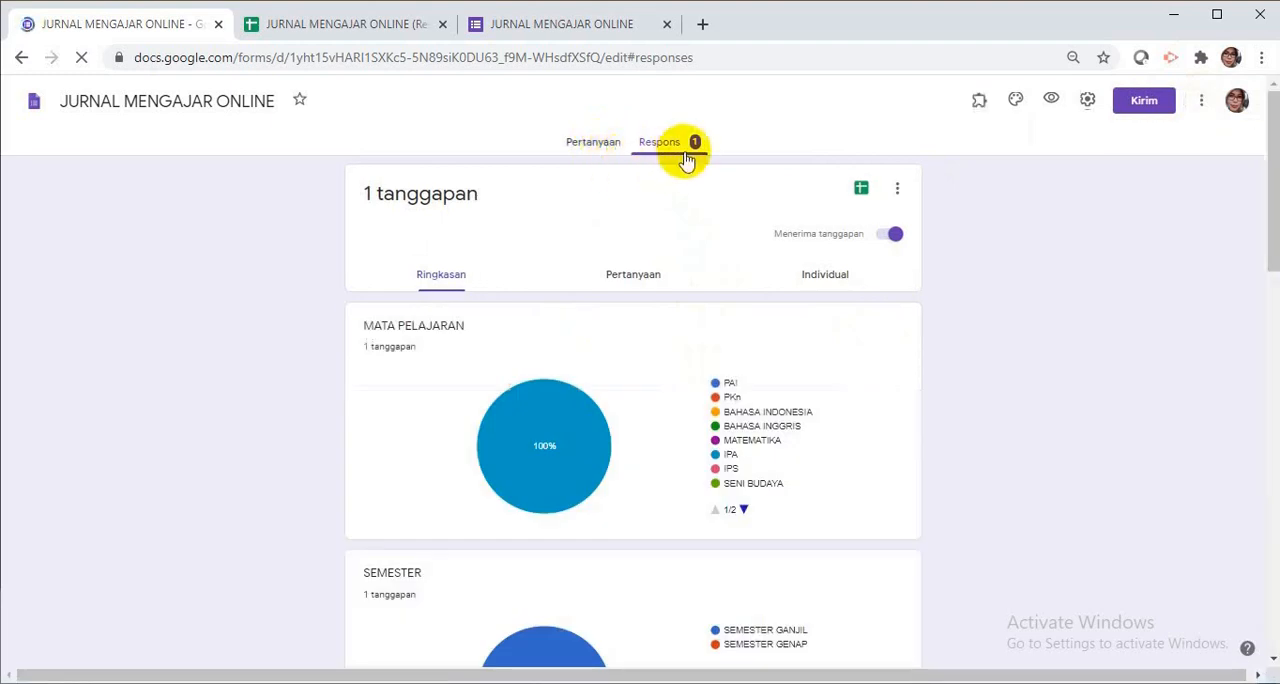
{"action": "left_click", "coordinate": [580, 145]}
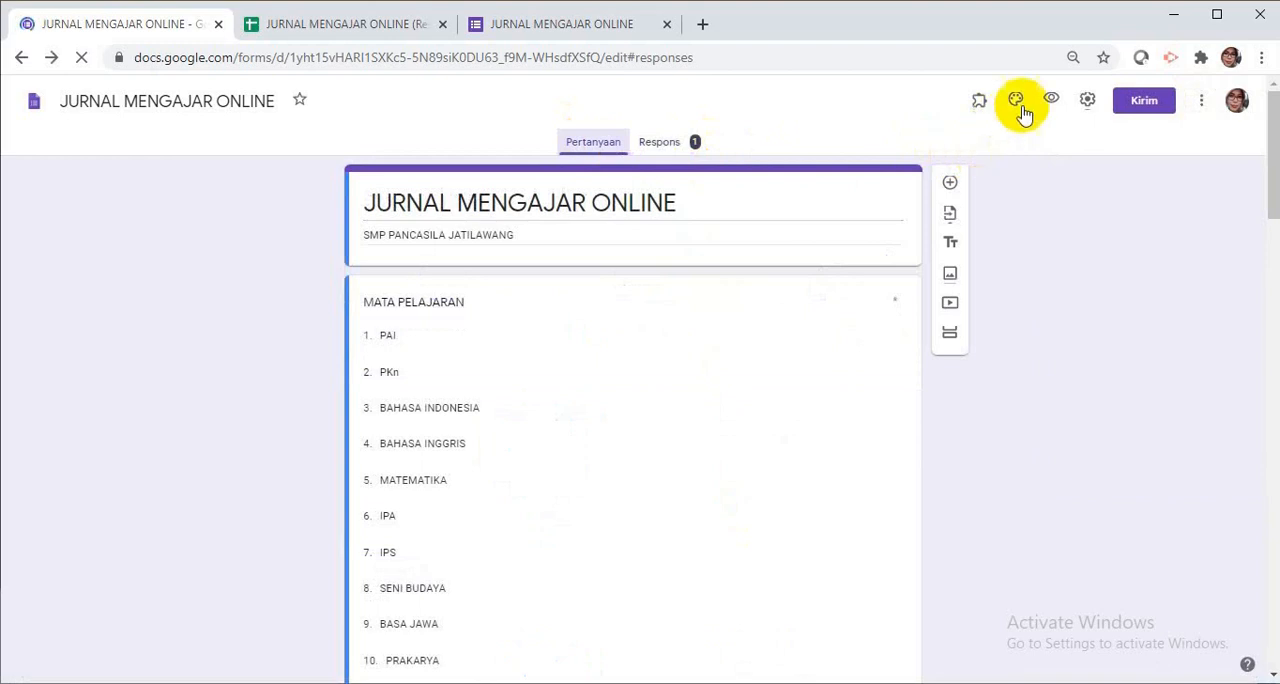
{"action": "left_click", "coordinate": [1201, 100]}
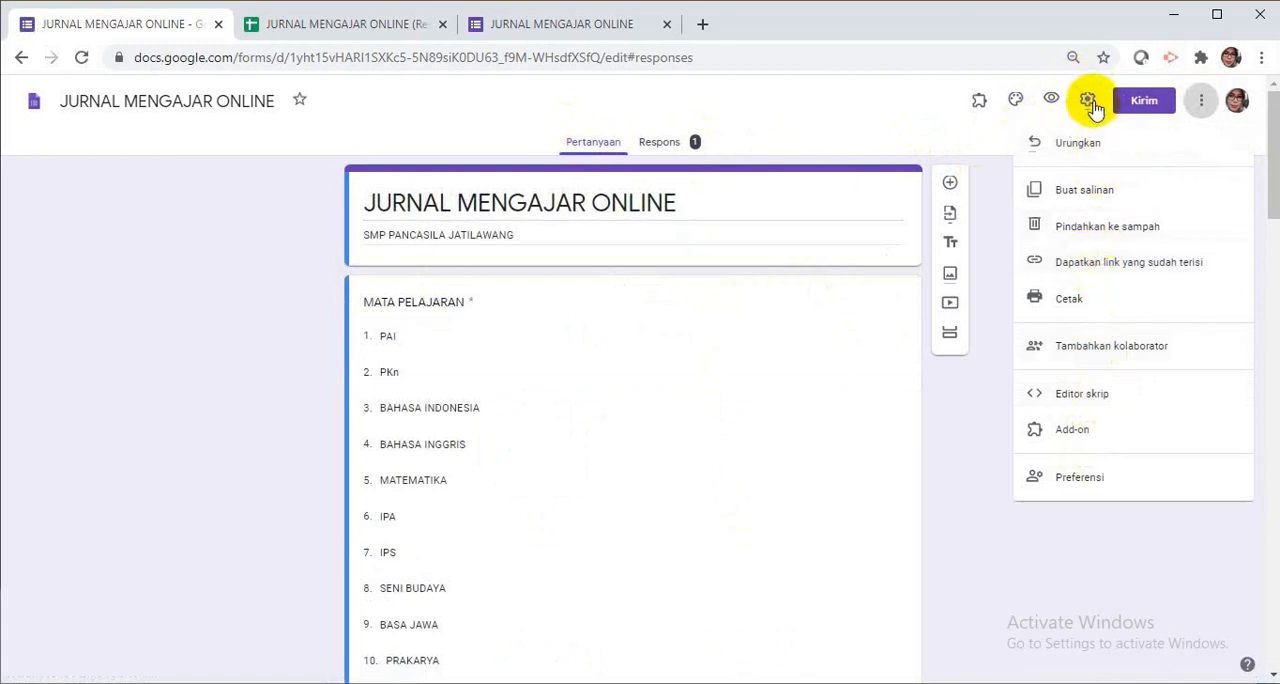
{"action": "left_click", "coordinate": [1080, 140]}
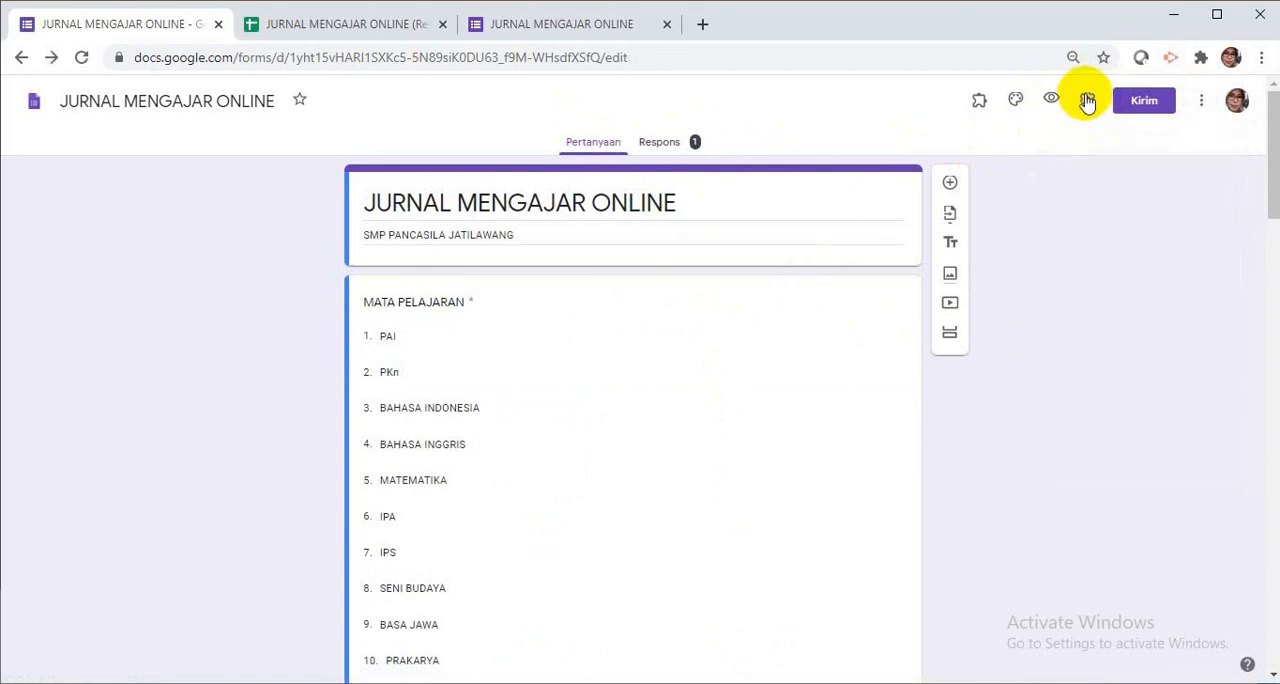
{"action": "left_click", "coordinate": [1088, 102]}
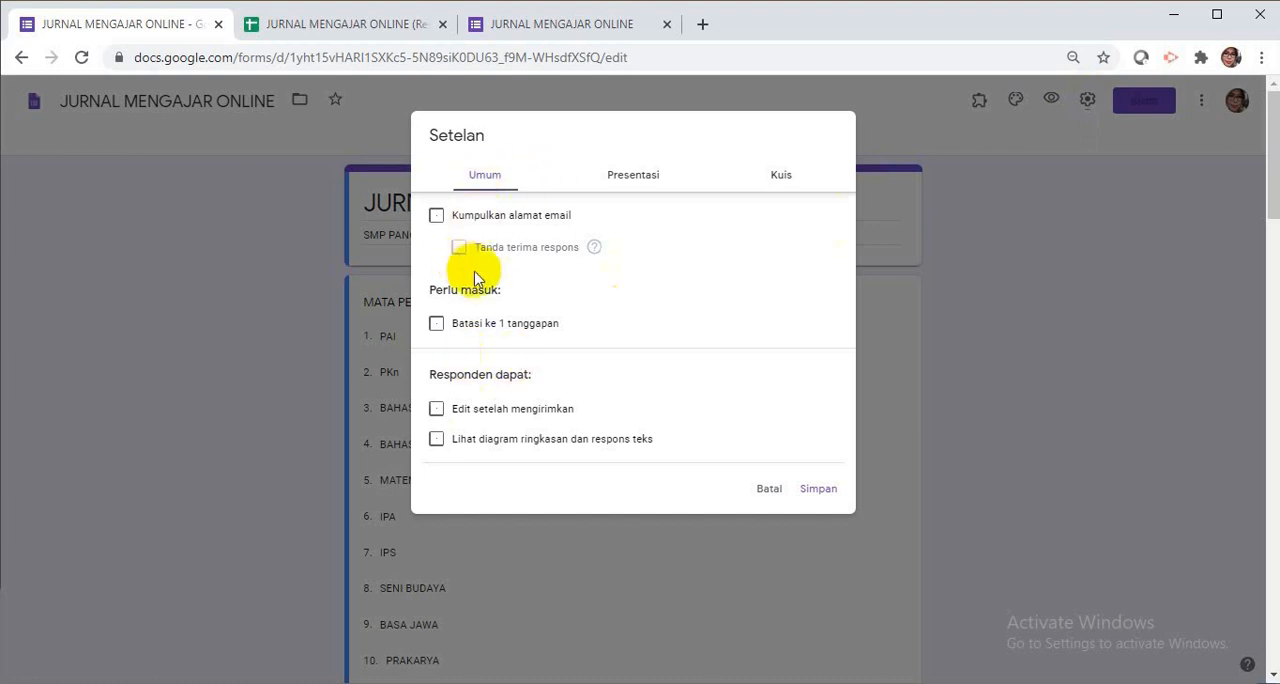
{"action": "left_click", "coordinate": [437, 219]}
{"action": "left_click", "coordinate": [436, 325]}
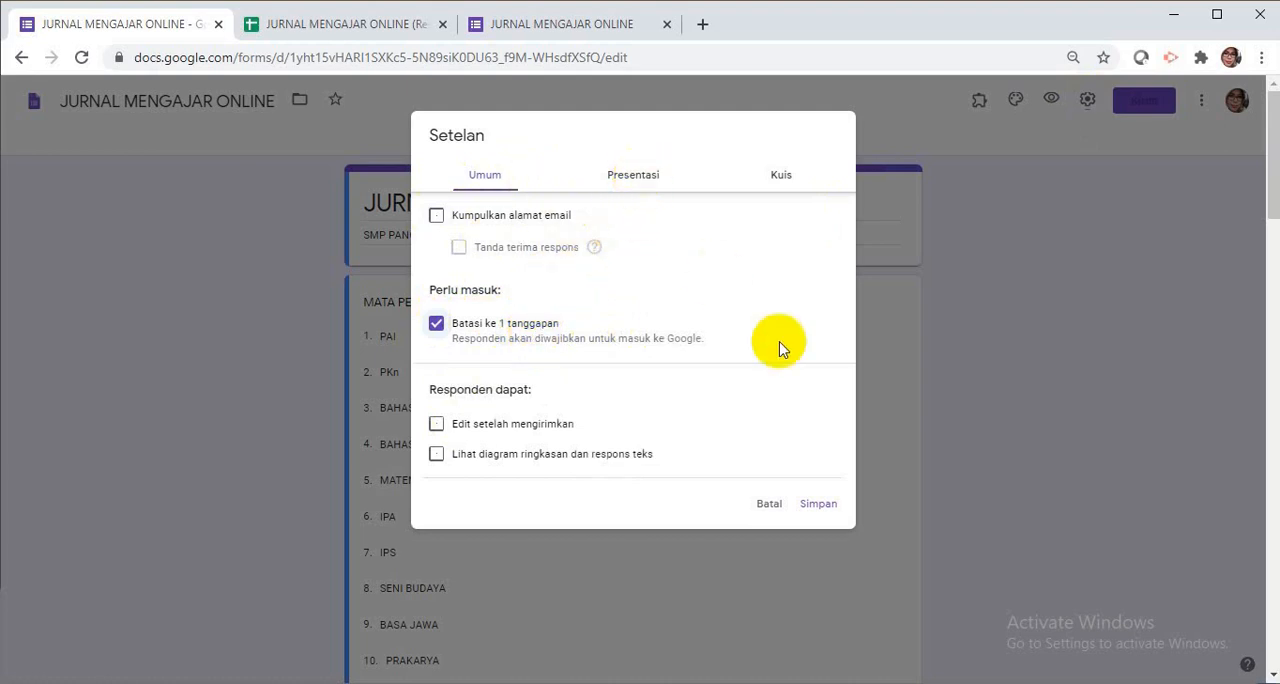
{"action": "left_click", "coordinate": [740, 190]}
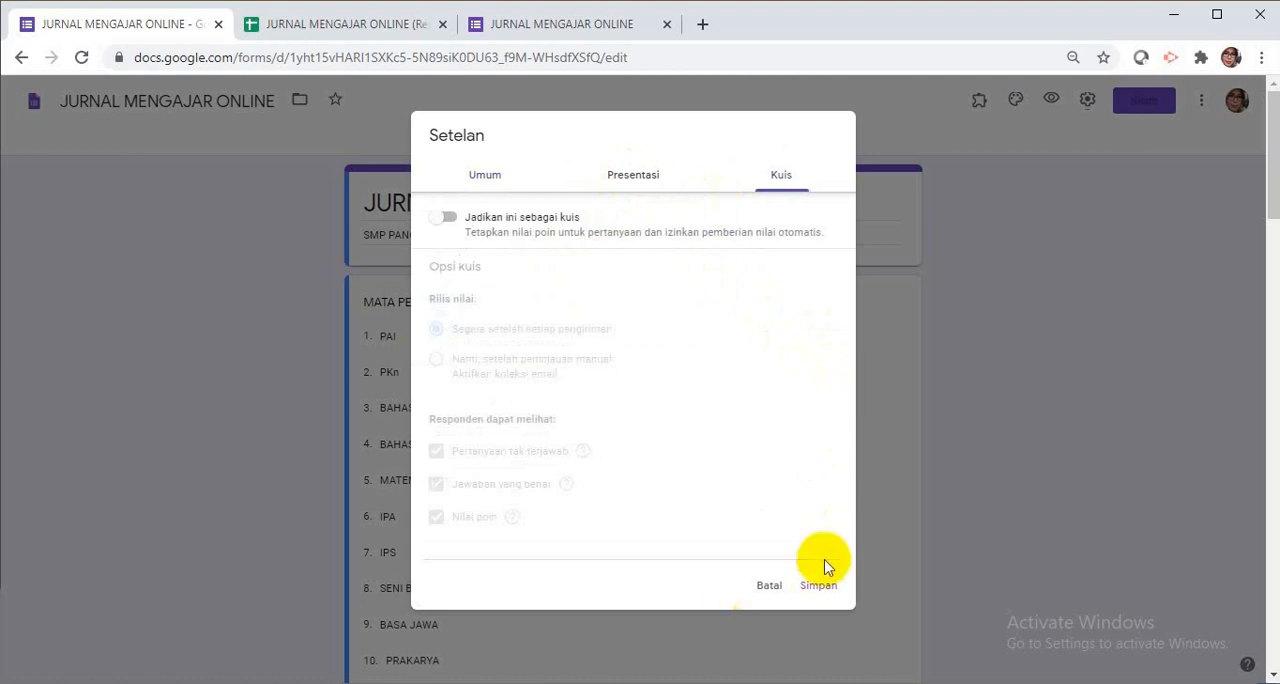
{"action": "left_click", "coordinate": [818, 586]}
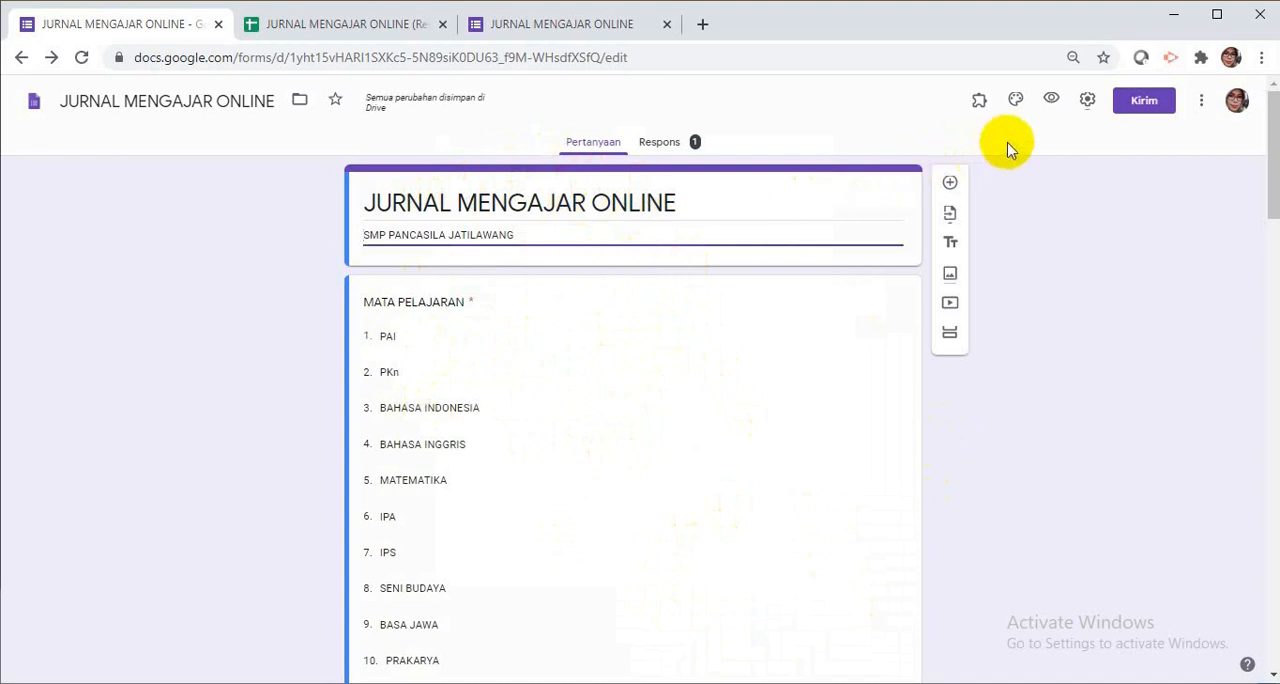
Set the form's theme colour to orange and insert the bookshelf illustration from Kantor dan Sekolah as the header image.
{"action": "left_click", "coordinate": [1016, 108]}
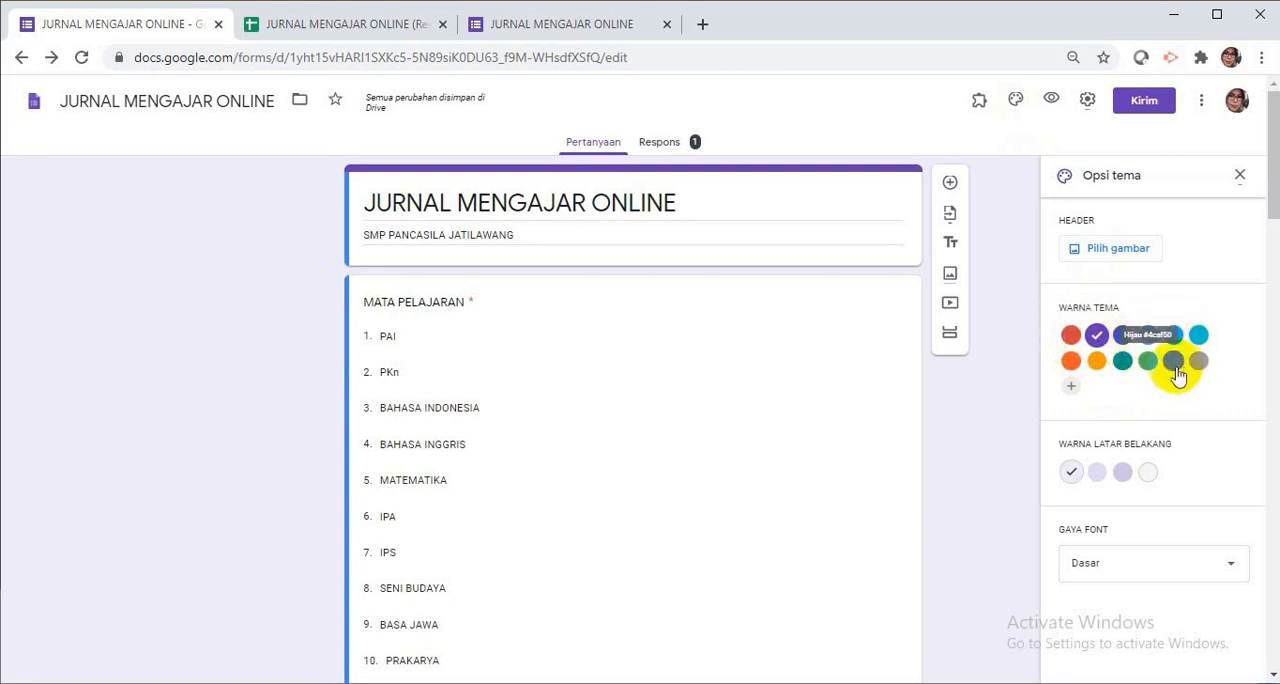
{"action": "left_click", "coordinate": [1097, 362]}
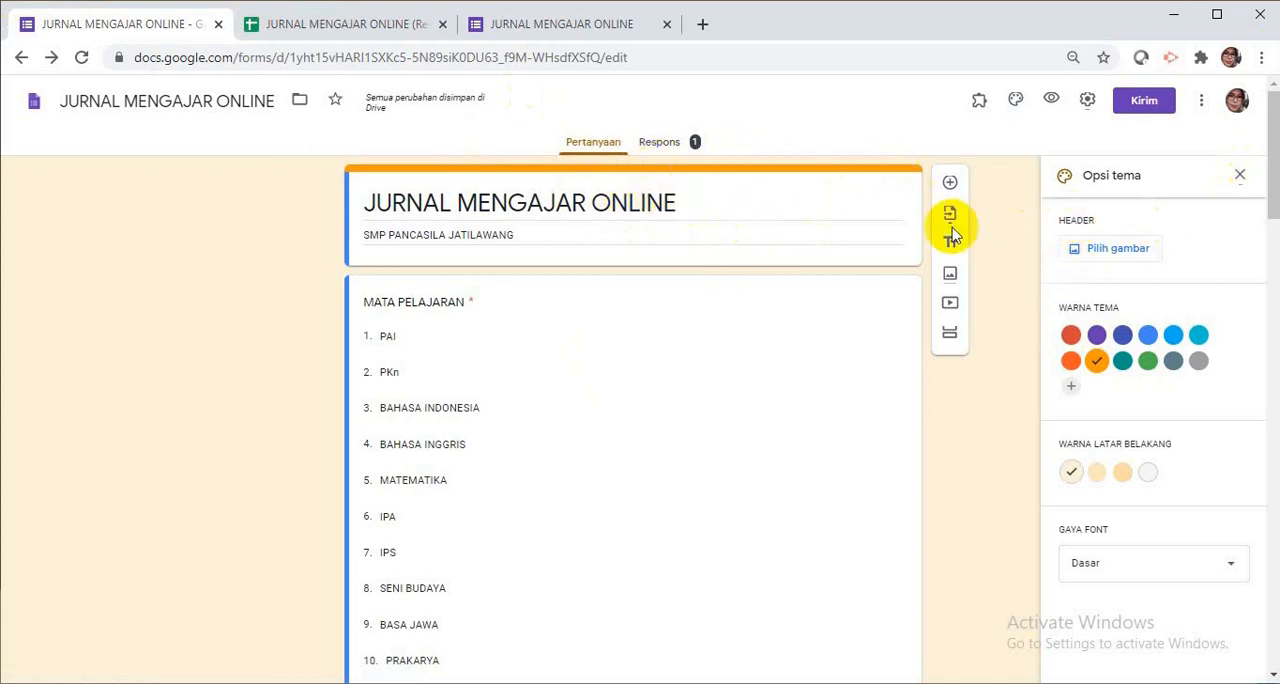
{"action": "left_click", "coordinate": [1119, 248]}
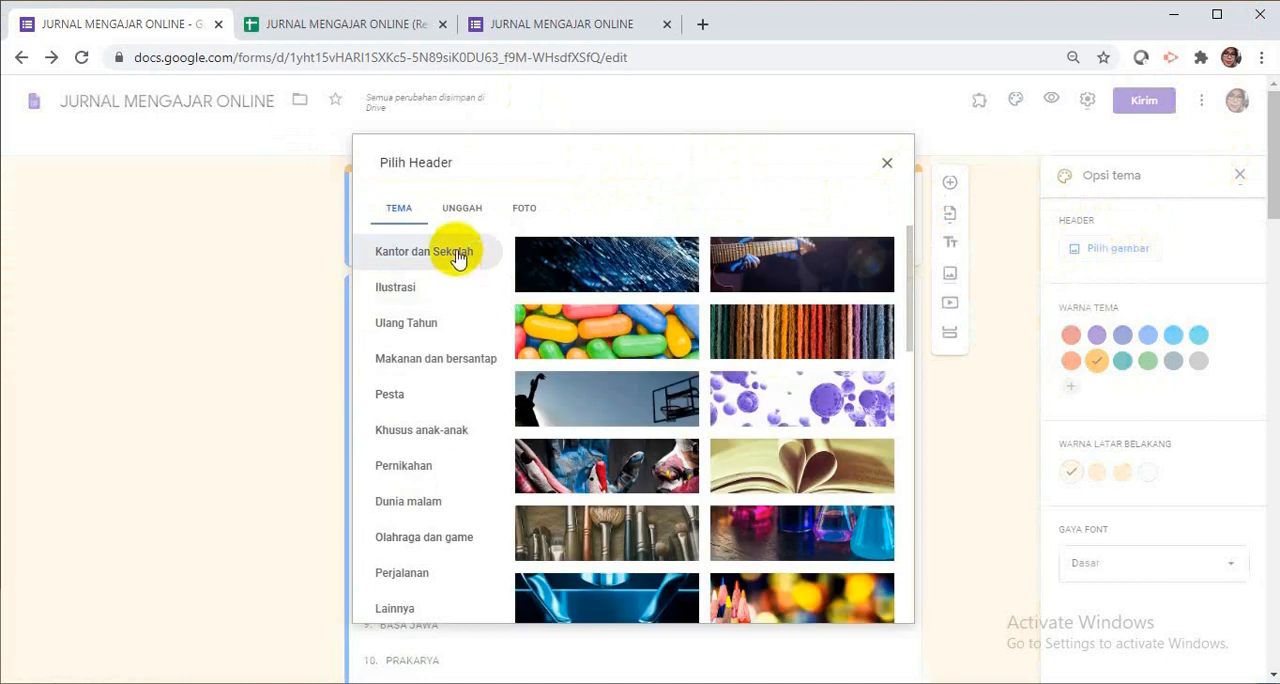
{"action": "scroll", "coordinate": [572, 322], "scroll_direction": "down", "scroll_amount": 10}
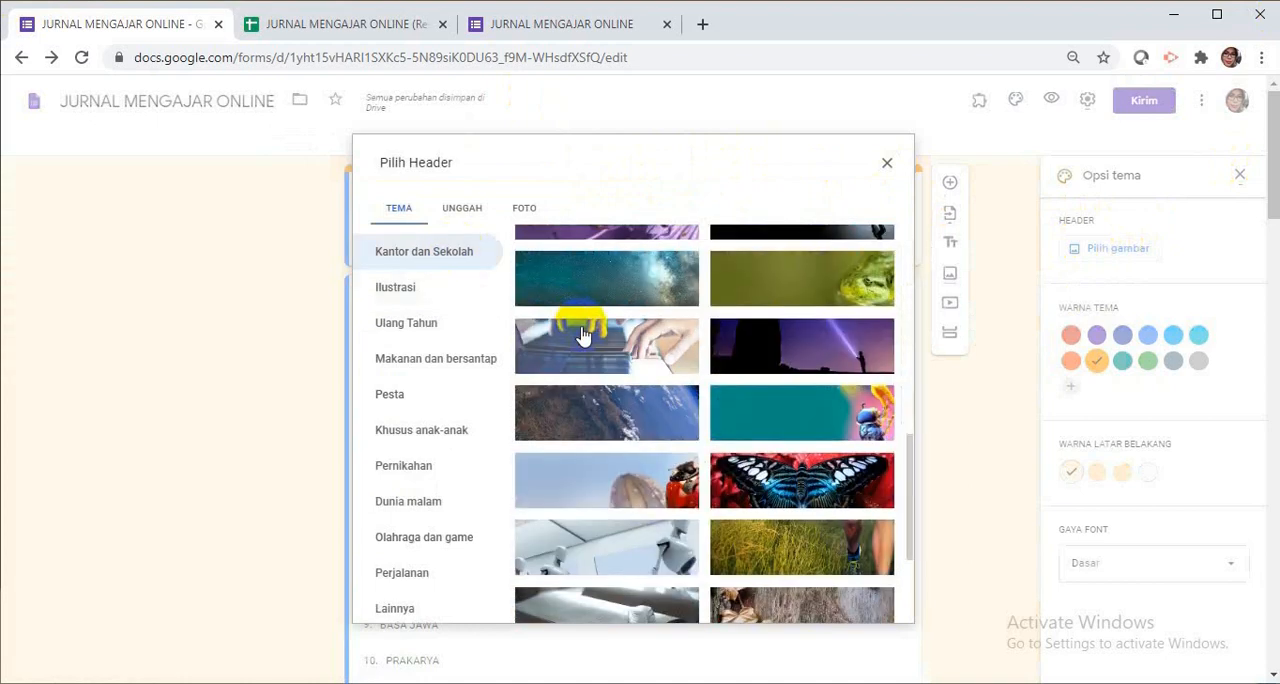
{"action": "scroll", "coordinate": [586, 338], "scroll_direction": "down", "scroll_amount": 5}
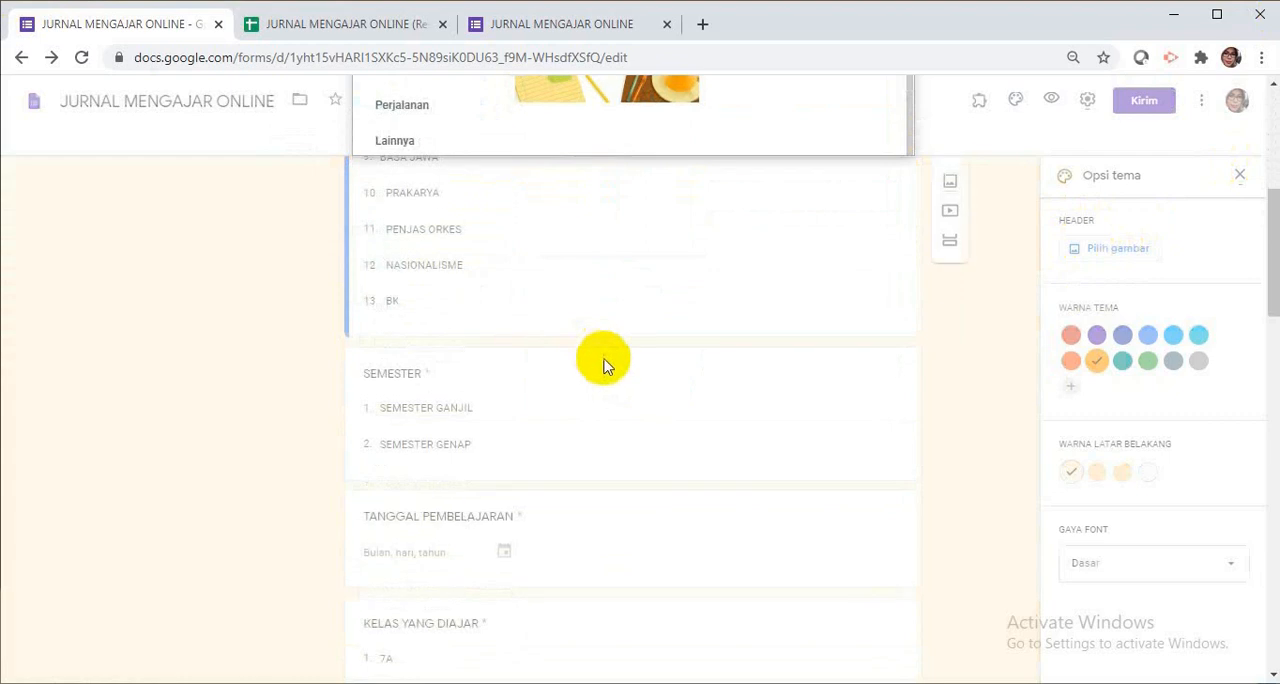
{"action": "scroll", "coordinate": [606, 362], "scroll_direction": "up", "scroll_amount": 5}
{"action": "scroll", "coordinate": [608, 371], "scroll_direction": "up", "scroll_amount": 8}
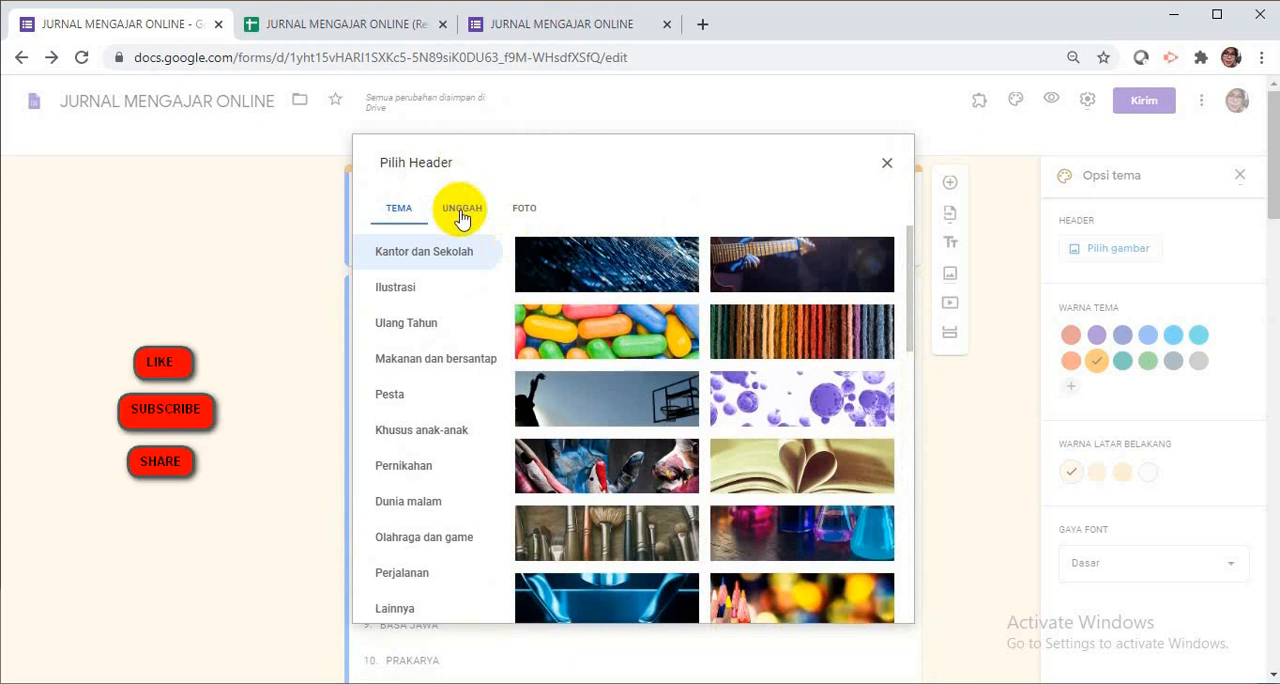
{"action": "left_click", "coordinate": [398, 216]}
{"action": "scroll", "coordinate": [524, 302], "scroll_direction": "down", "scroll_amount": 10}
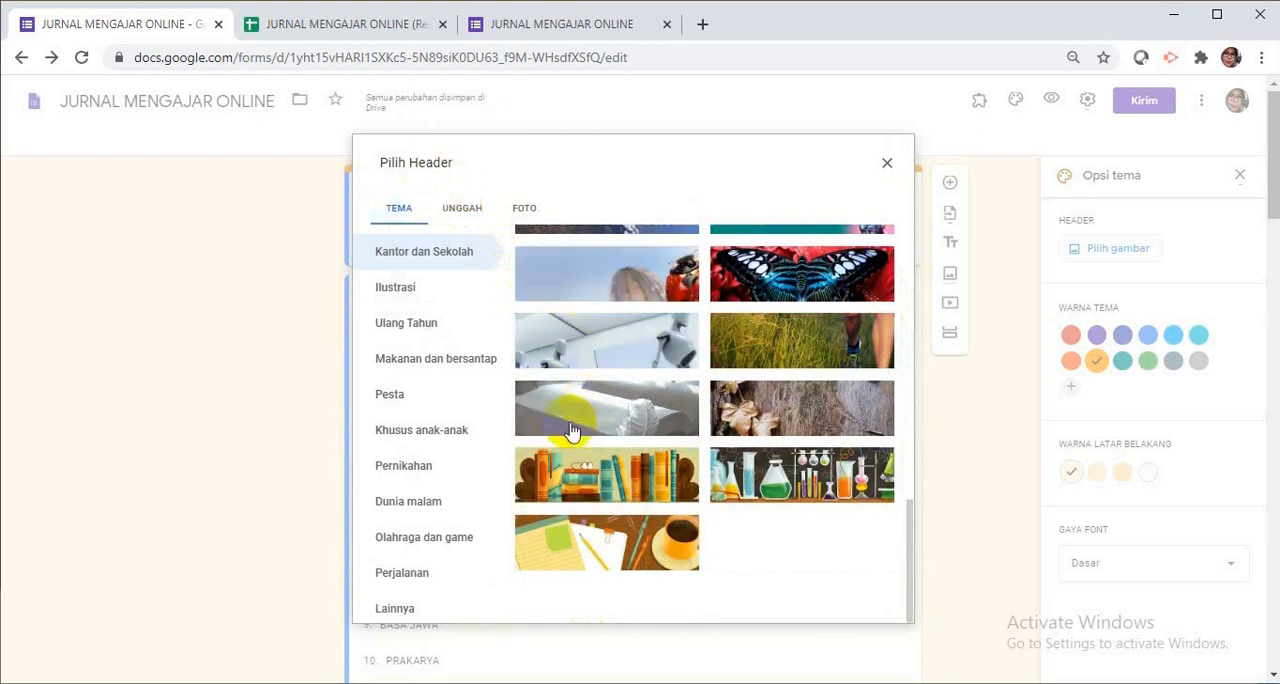
{"action": "left_click", "coordinate": [618, 480]}
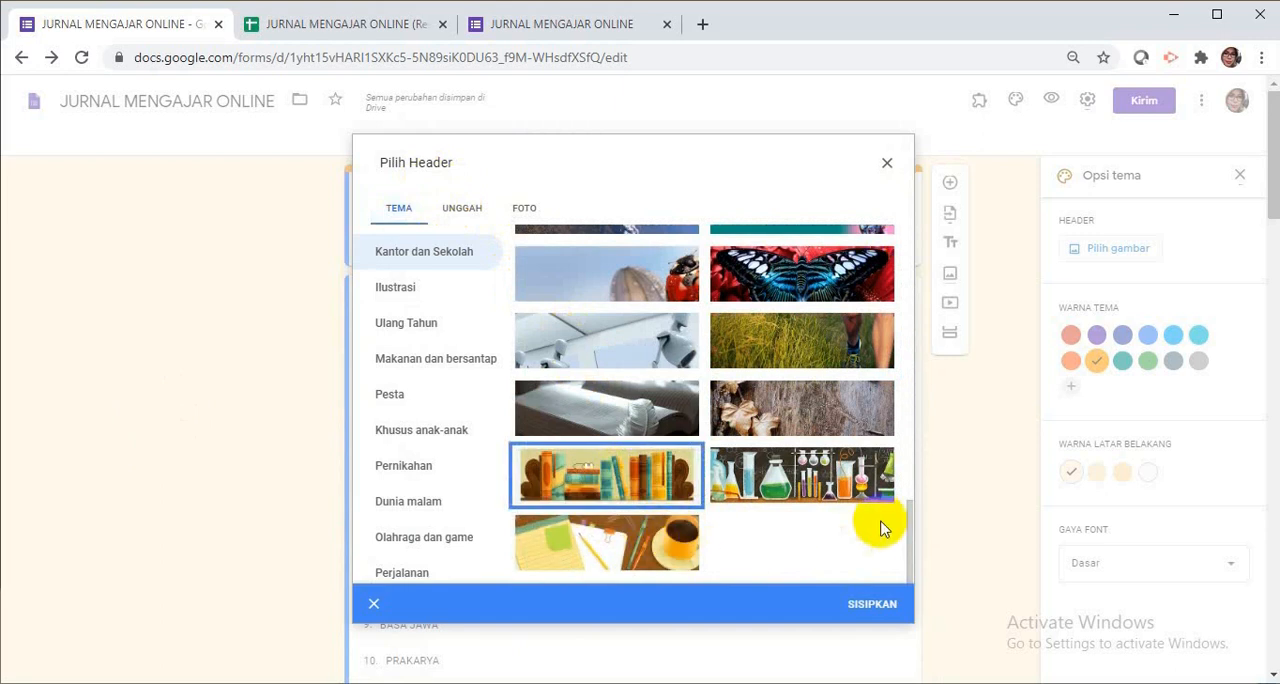
{"action": "left_click", "coordinate": [865, 606]}
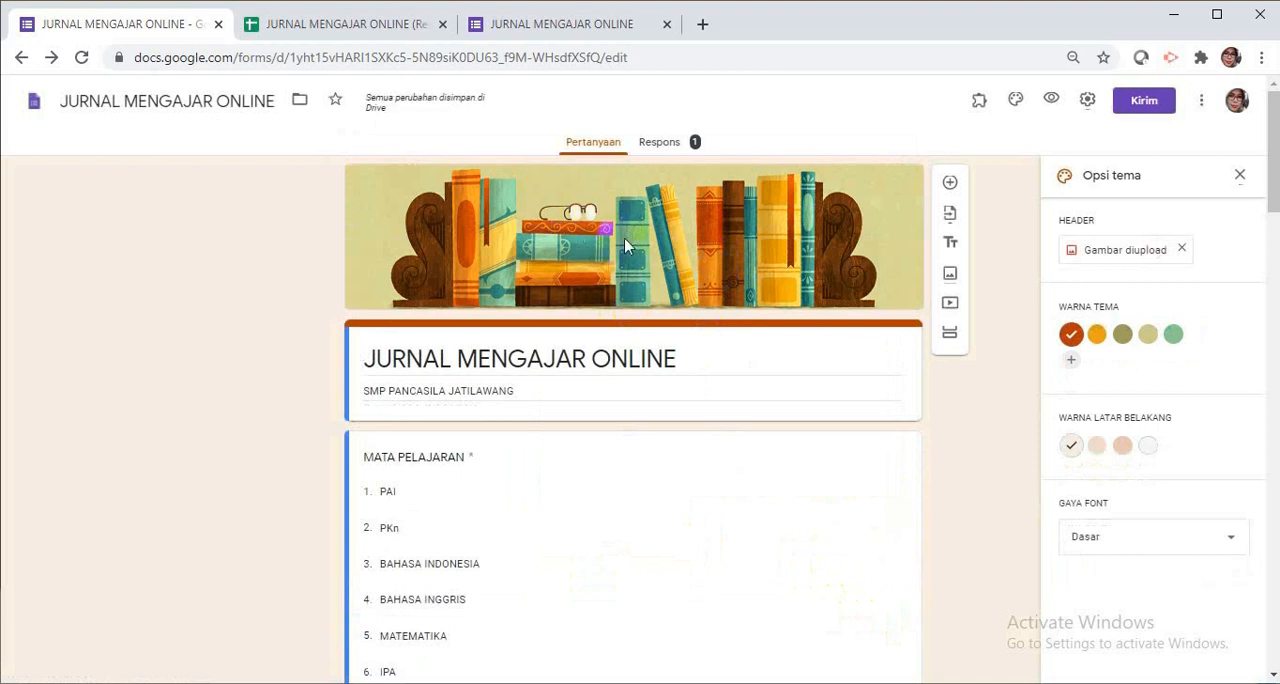
Look over the form with its new header image and theme colours from the title through the questions.
{"action": "scroll", "coordinate": [631, 248], "scroll_direction": "down", "scroll_amount": 5}
{"action": "scroll", "coordinate": [631, 248], "scroll_direction": "up", "scroll_amount": 5}
{"action": "scroll", "coordinate": [631, 248], "scroll_direction": "down", "scroll_amount": 7}
{"action": "scroll", "coordinate": [631, 248], "scroll_direction": "up", "scroll_amount": 7}
{"action": "scroll", "coordinate": [631, 248], "scroll_direction": "down", "scroll_amount": 7}
{"action": "scroll", "coordinate": [631, 248], "scroll_direction": "up", "scroll_amount": 7}
{"action": "left_click", "coordinate": [557, 278]}
{"action": "scroll", "coordinate": [786, 610], "scroll_direction": "down", "scroll_amount": 1}
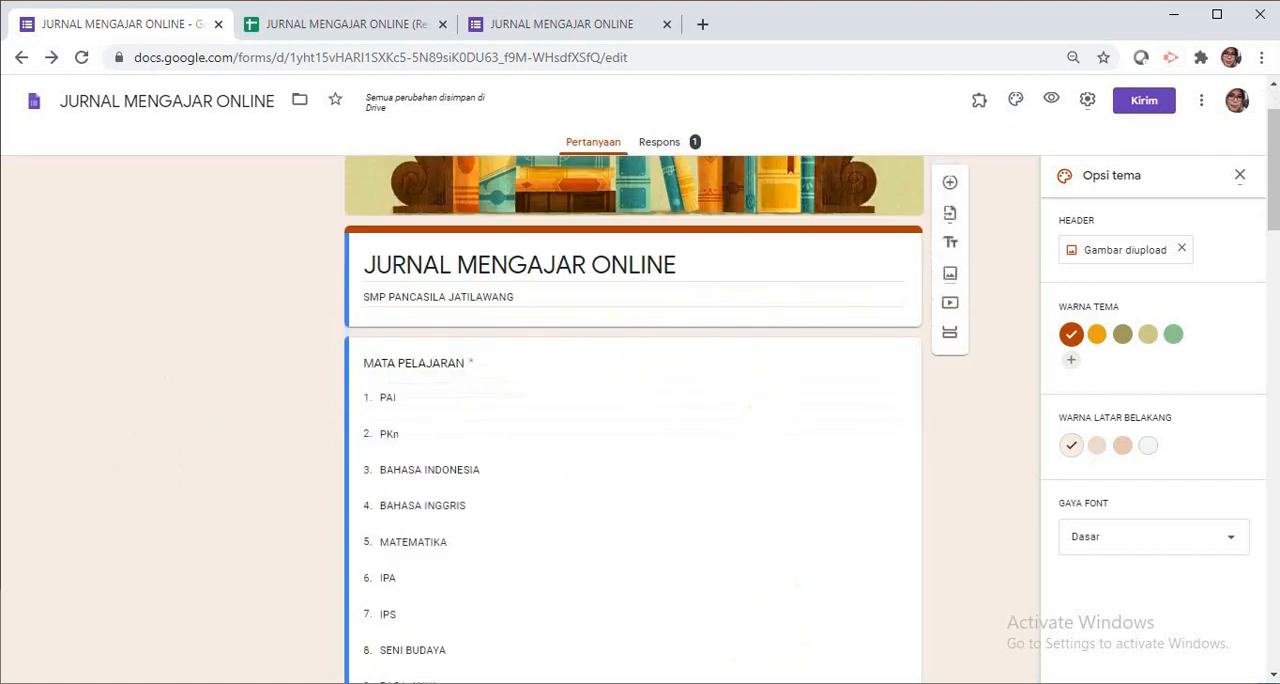